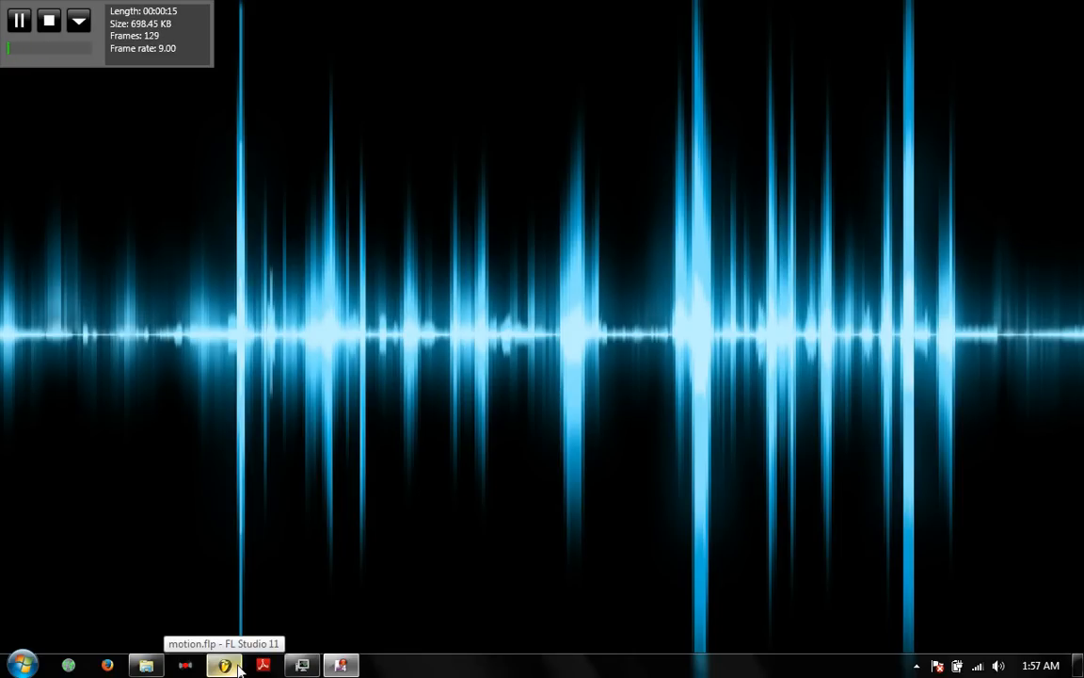
# Switch to the motion.flp project in FL Studio and bring up the playlist
pyautogui.click(238, 665)
pyautogui.moveTo(460, 101); pyautogui.dragTo(520, 88)
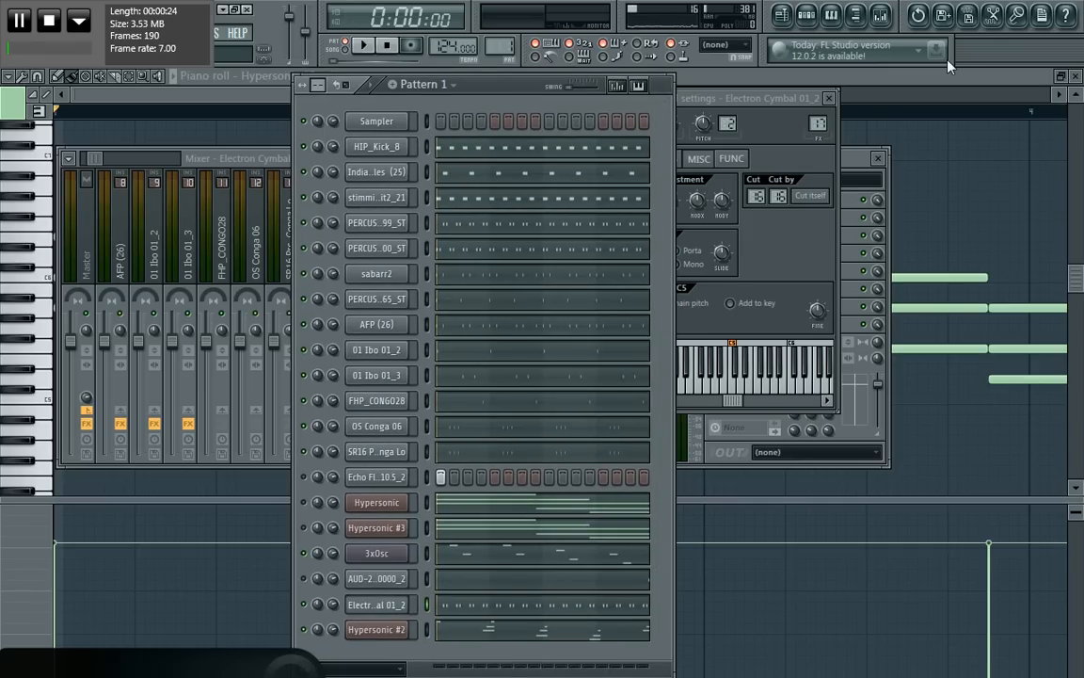
pyautogui.press('F5')
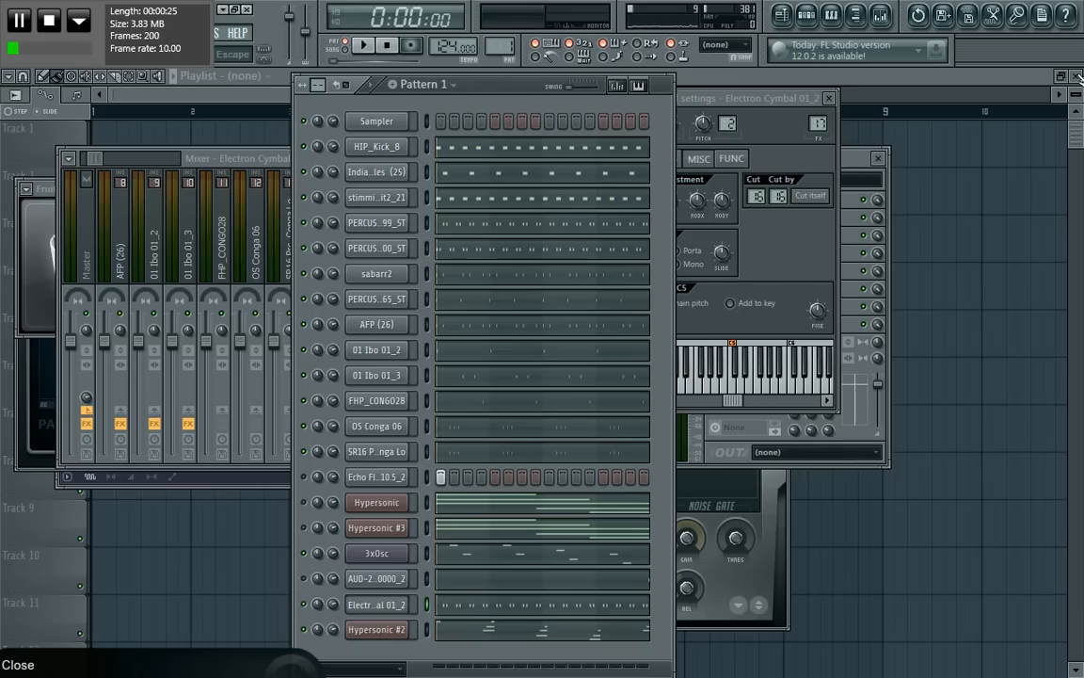
# Close the channel settings, Fruity Limiter, mixer and both Ibo Fruity Reeverb 2 windows
pyautogui.click(830, 97)
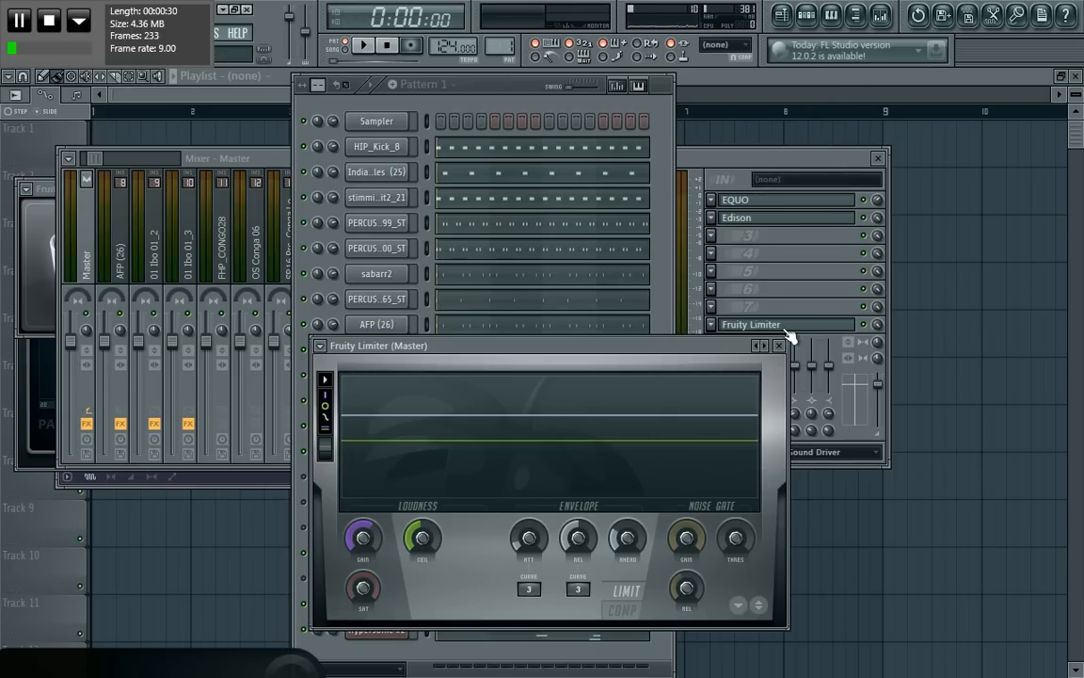
pyautogui.click(781, 345)
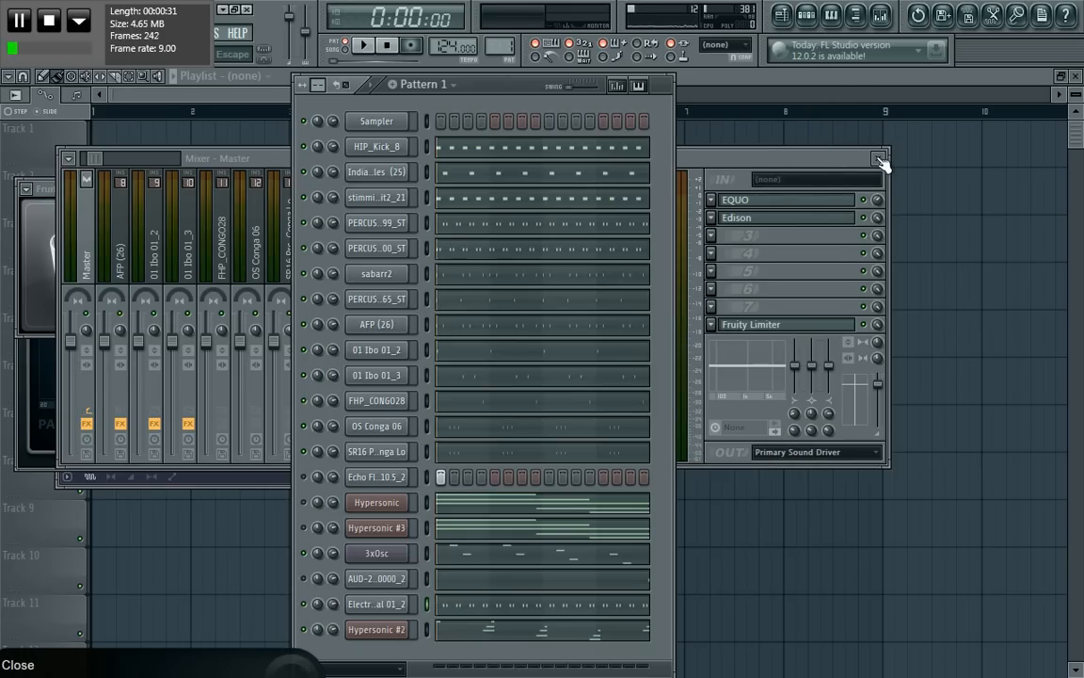
pyautogui.click(878, 159)
pyautogui.click(226, 188)
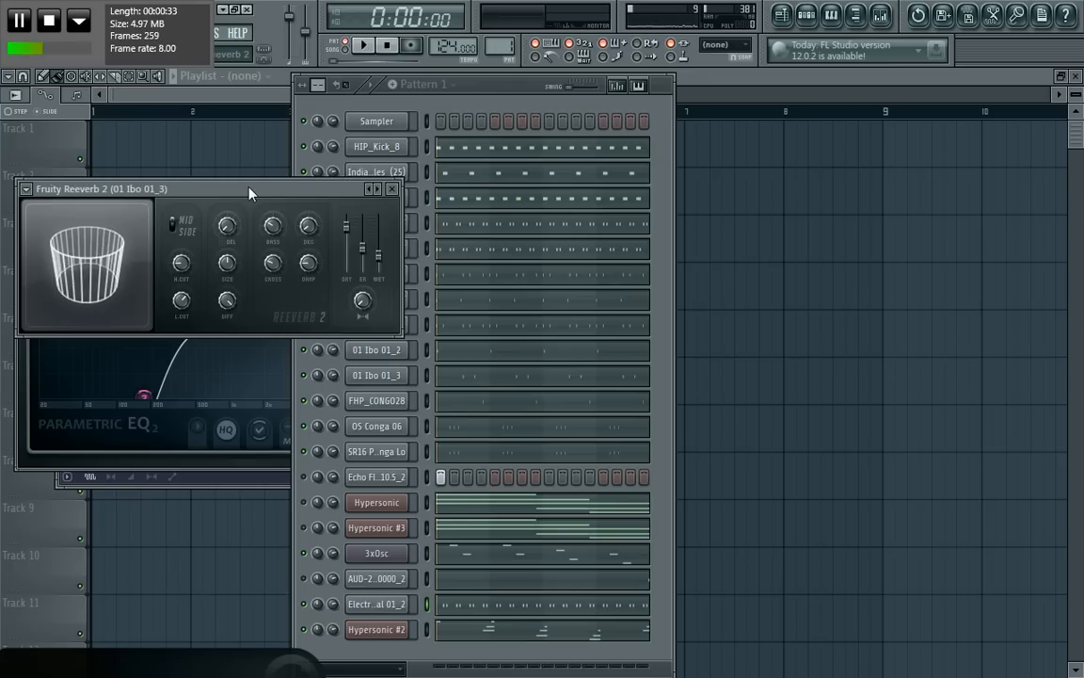
pyautogui.click(394, 189)
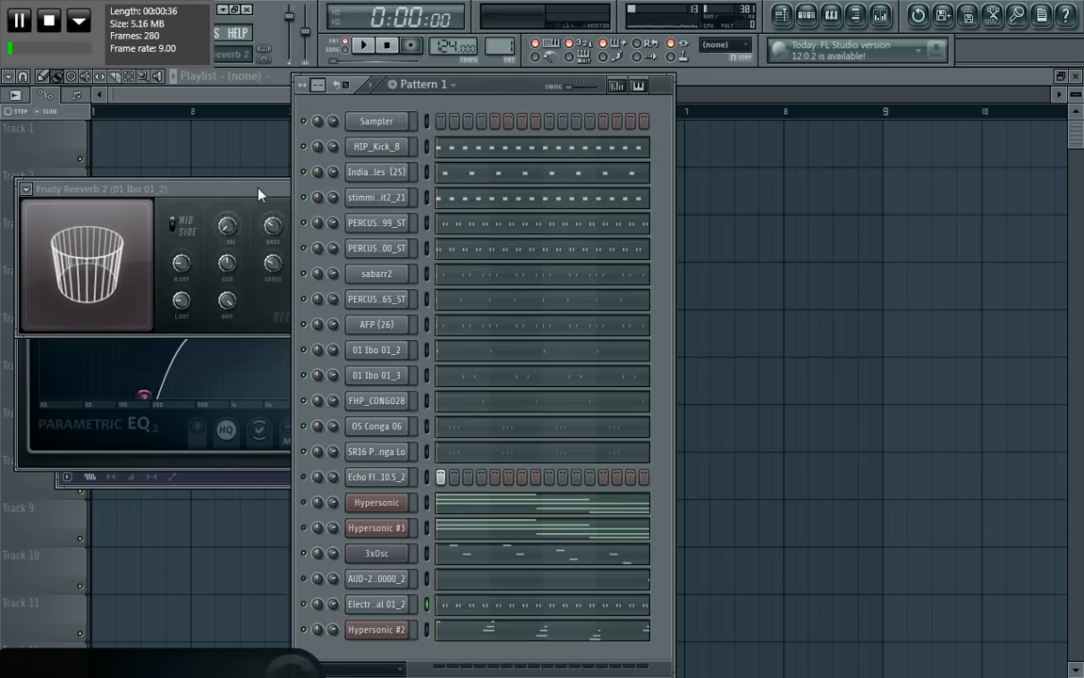
pyautogui.click(392, 190)
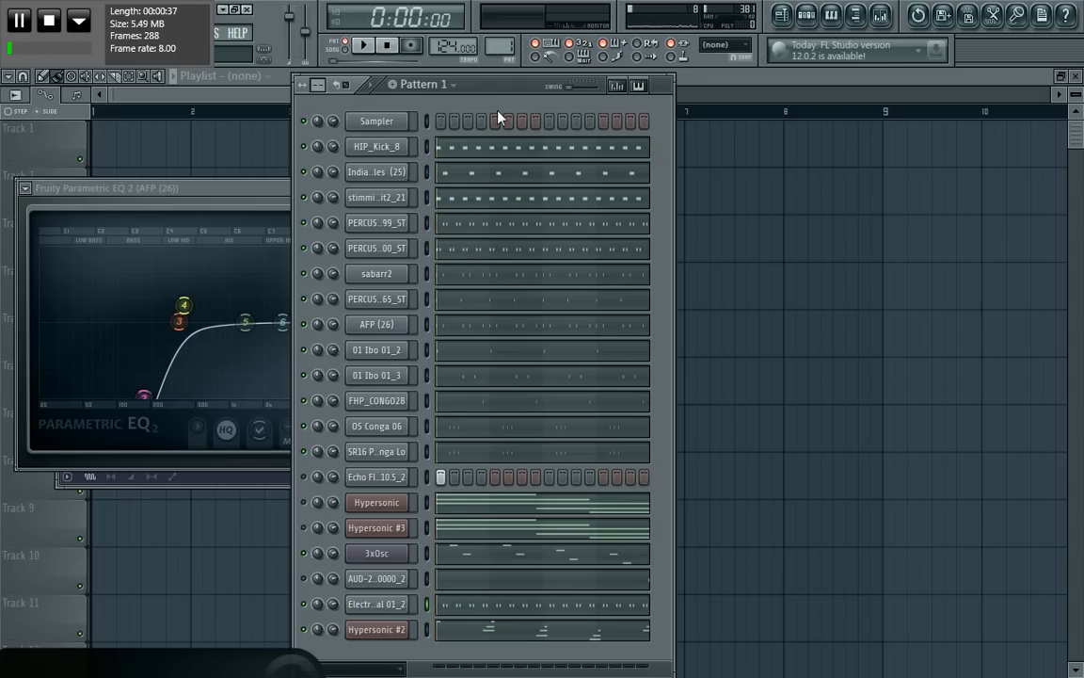
# Close the Parametric EQ 2, remaining effect and Edison windows, leaving the step sequencer centred over the playlist
pyautogui.moveTo(507, 82); pyautogui.dragTo(851, 107)
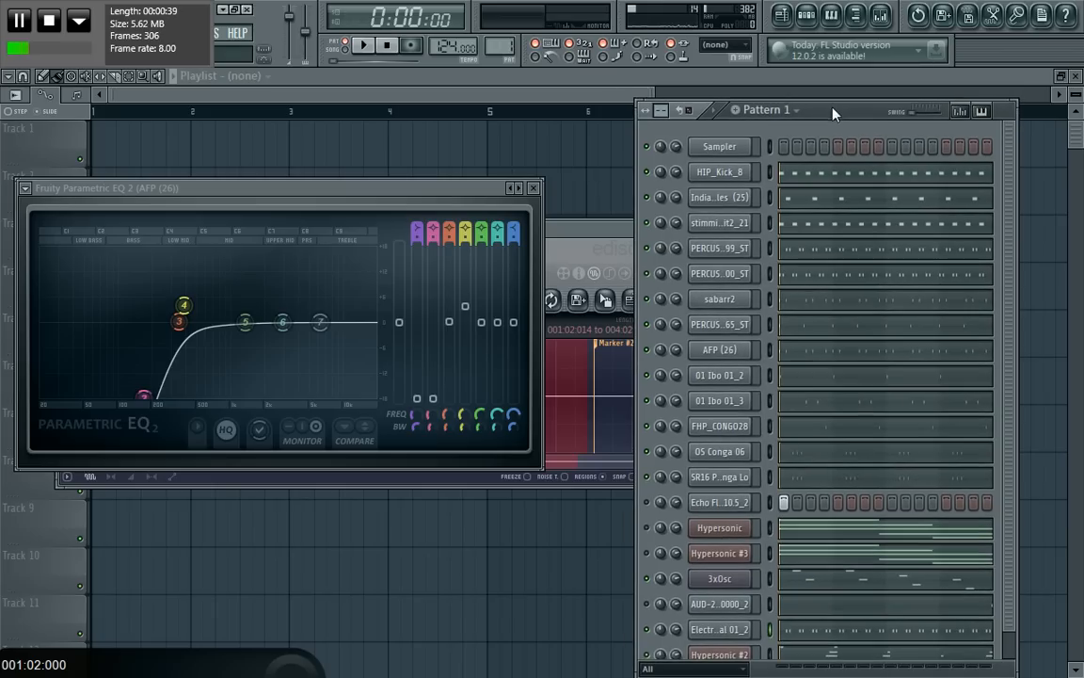
pyautogui.click(533, 189)
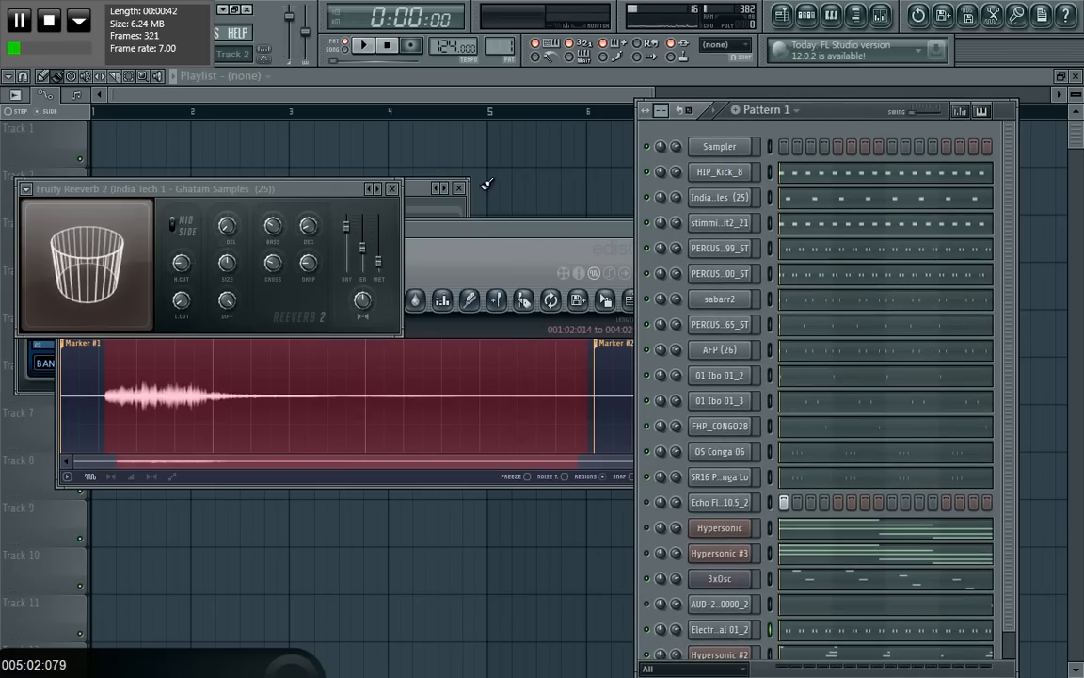
pyautogui.click(464, 186)
pyautogui.click(393, 189)
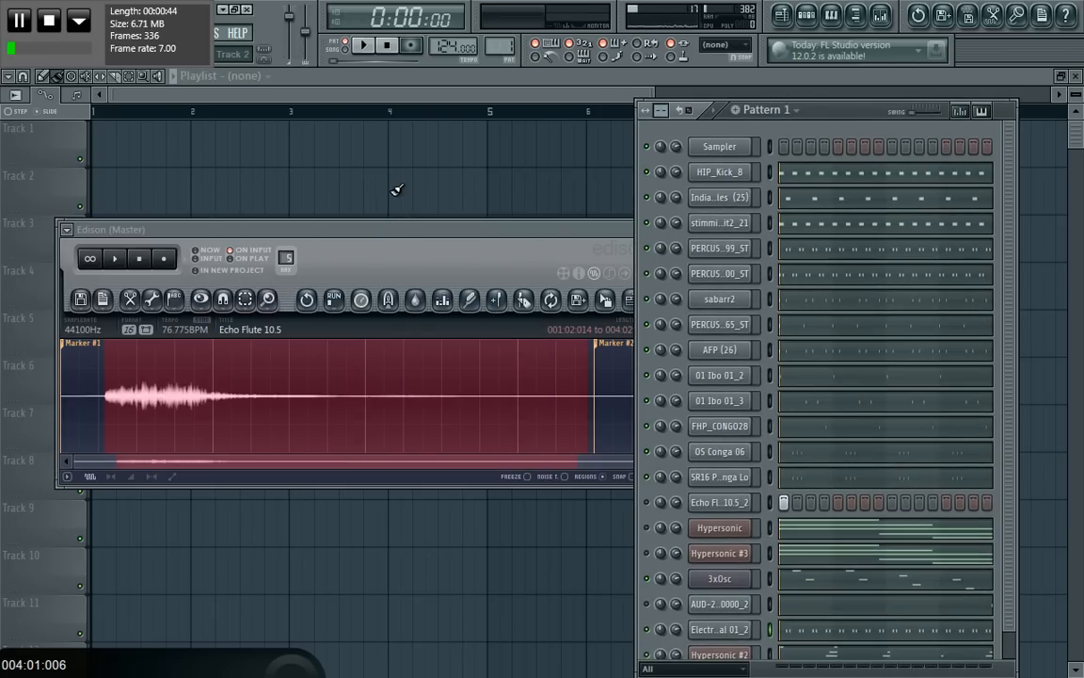
pyautogui.moveTo(384, 219); pyautogui.dragTo(196, 201)
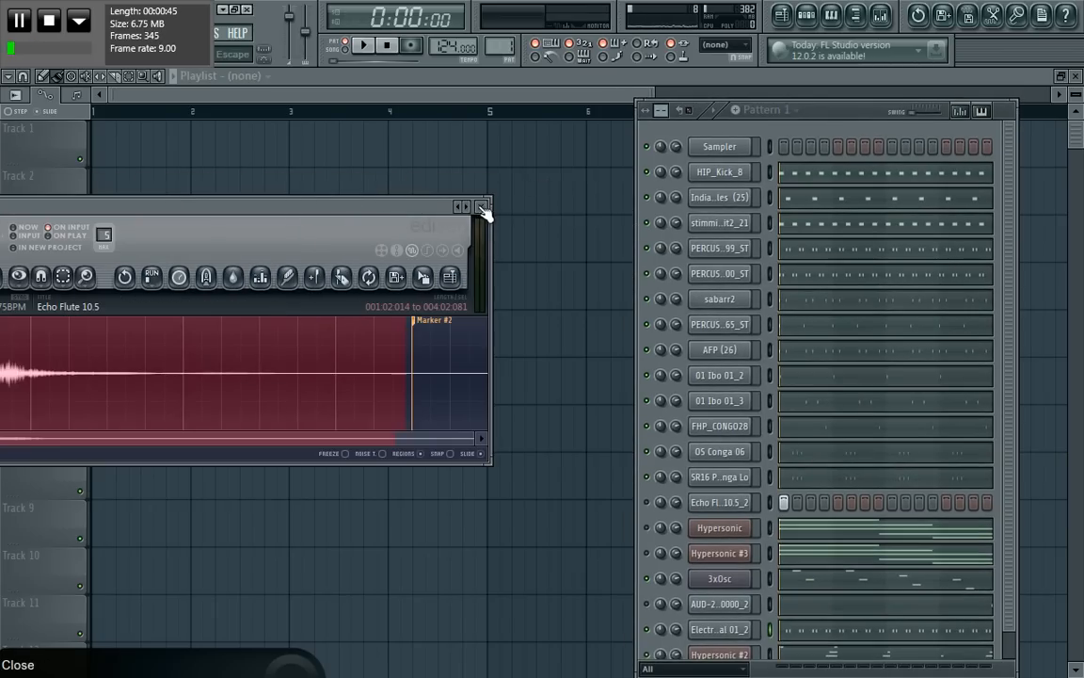
pyautogui.click(473, 211)
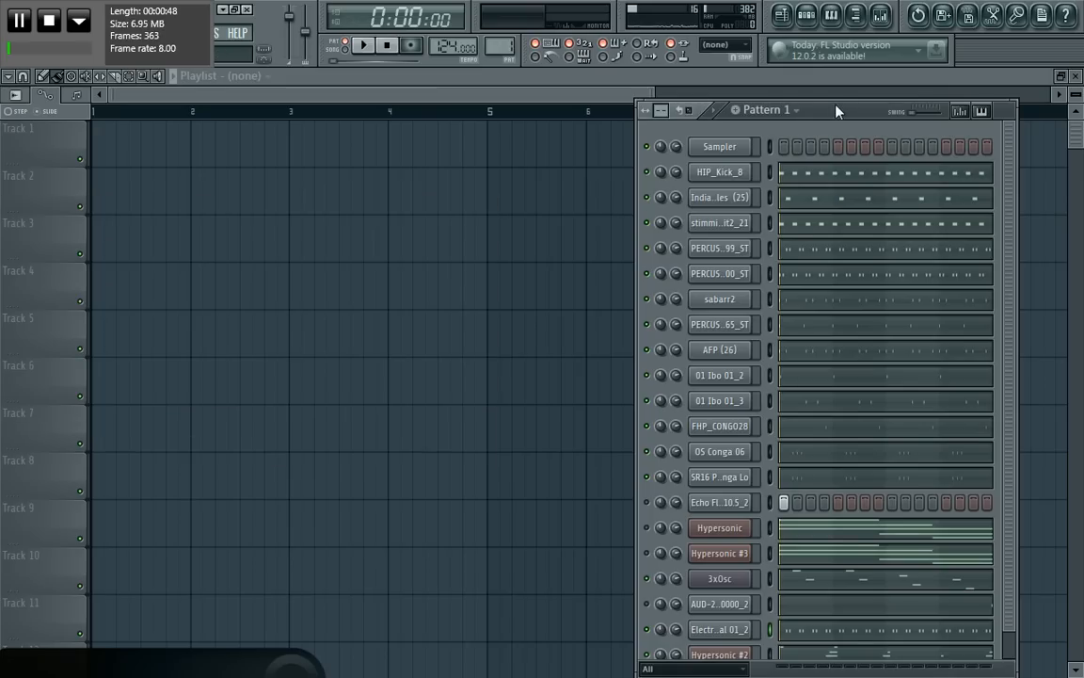
pyautogui.moveTo(836, 111); pyautogui.dragTo(497, 85)
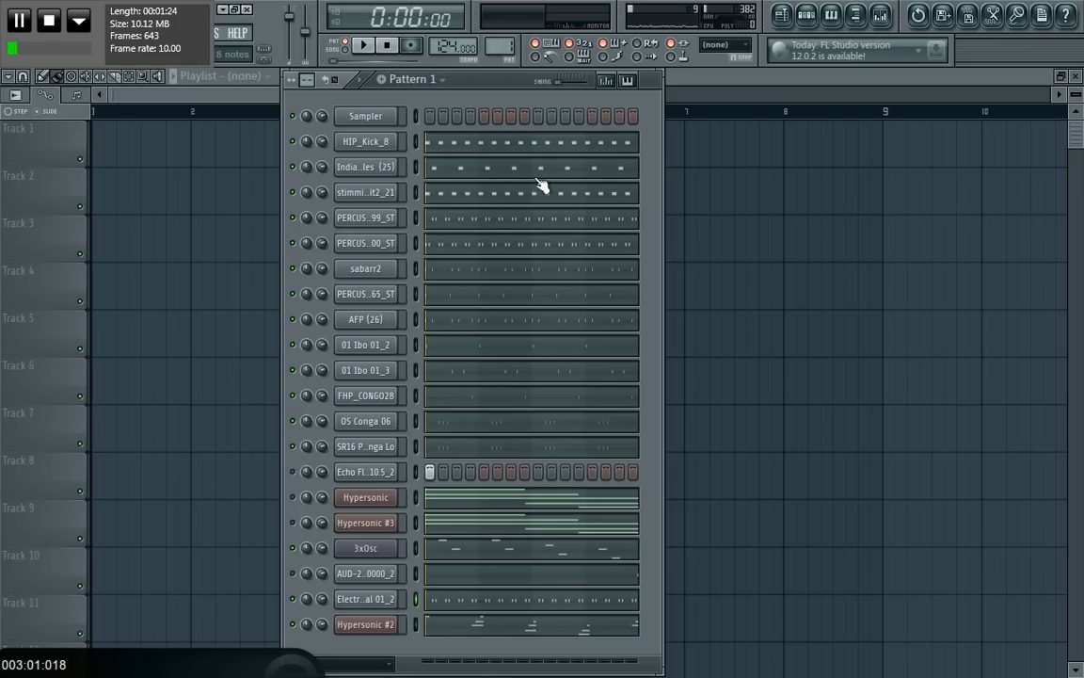
# Open the channel settings of HIP_Kick_8, the India Tech ghatam and stimmingkit2_21 and audition the samples
pyautogui.click(375, 143)
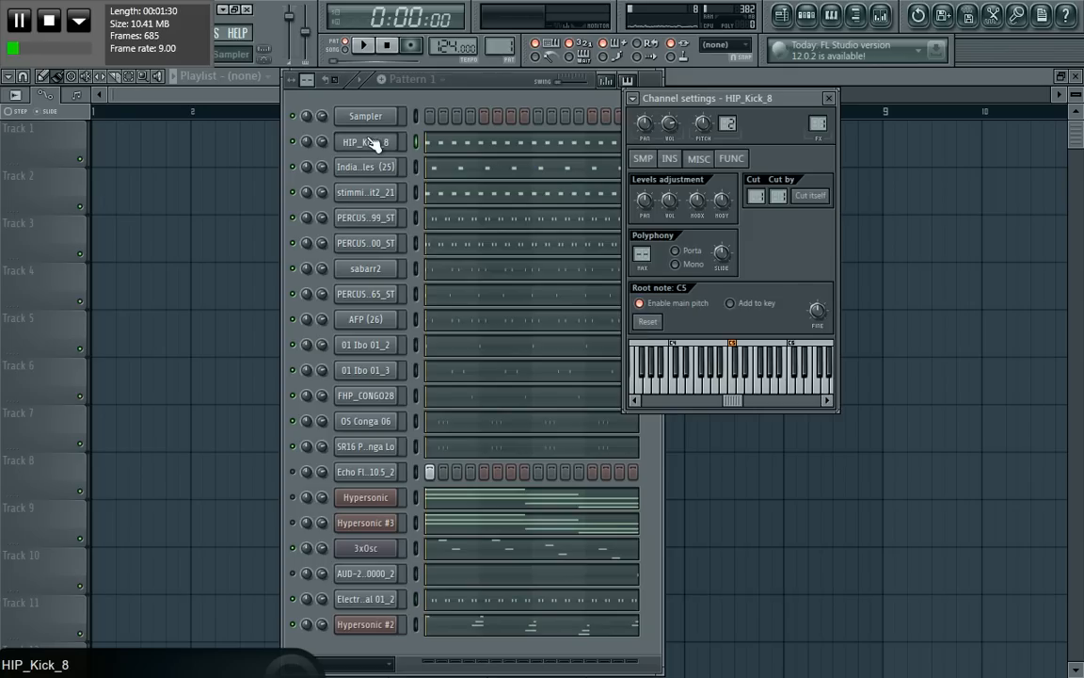
pyautogui.click(740, 387)
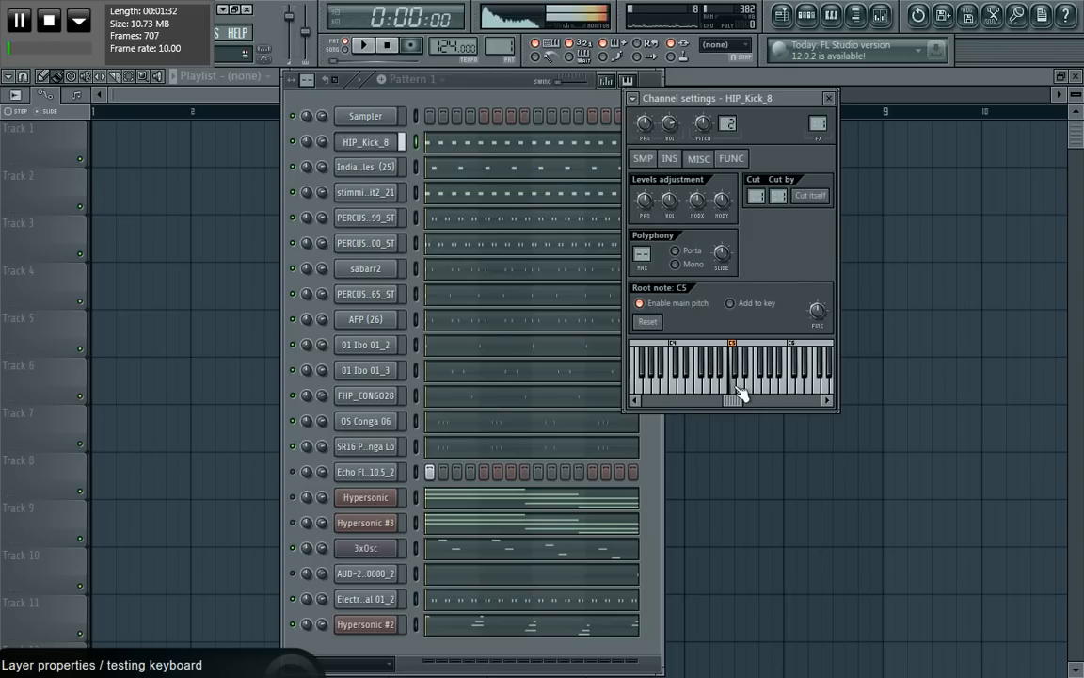
pyautogui.click(365, 166)
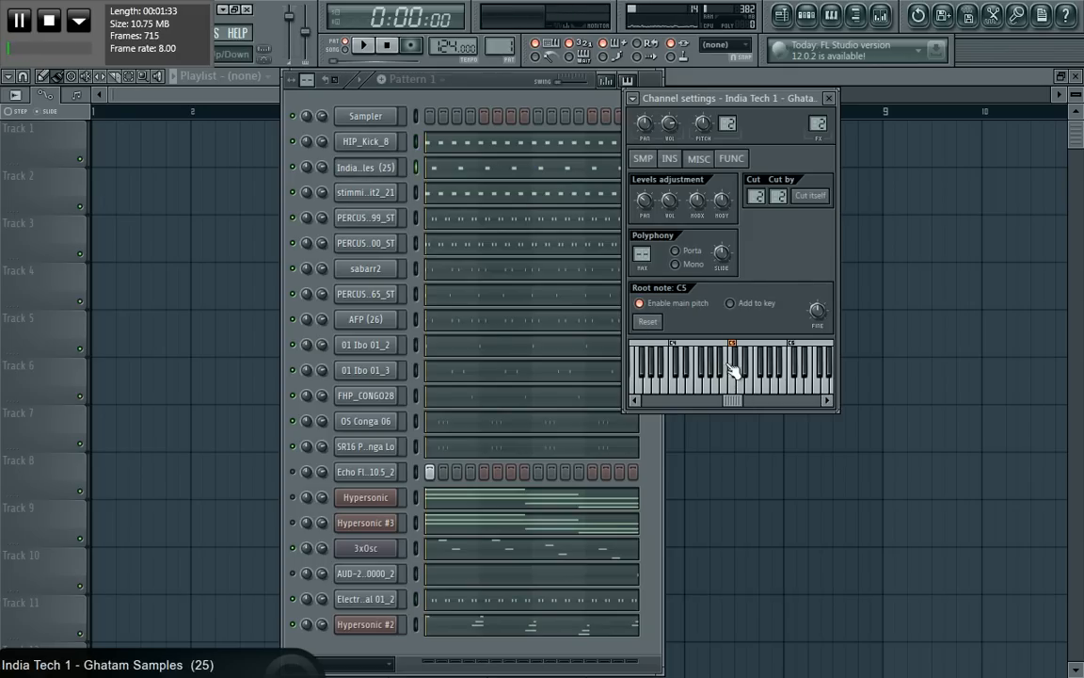
pyautogui.click(369, 193)
pyautogui.click(743, 391)
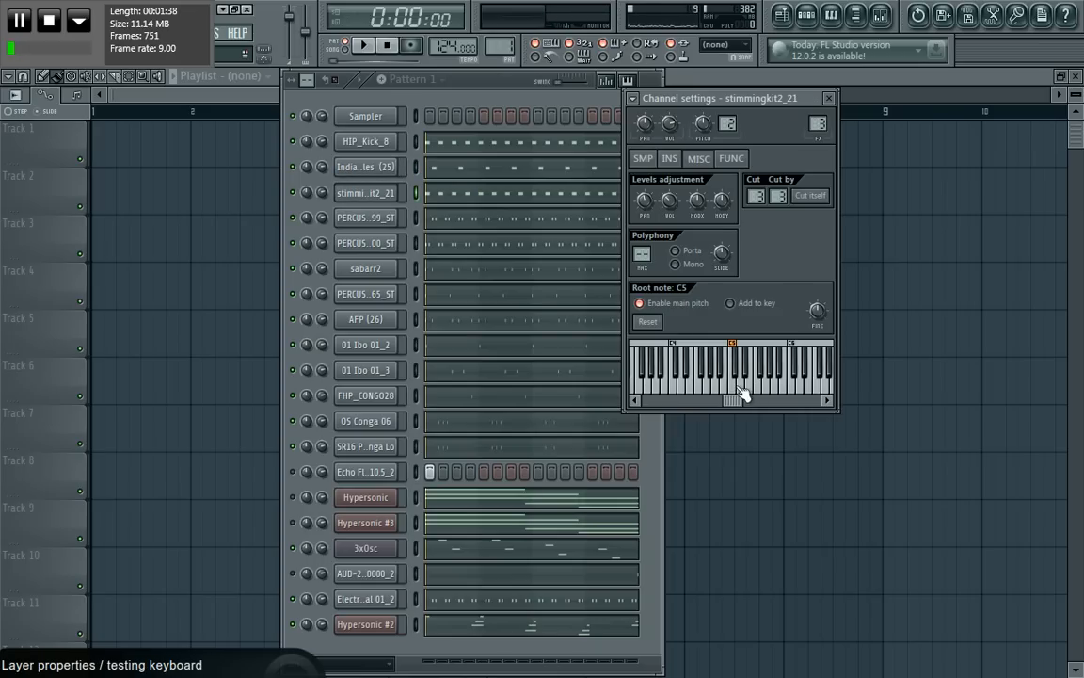
# Audition the PERCUS..99_ST, PERCUSSN100_ST and sabarr2 channels, then return to the step sequencer
pyautogui.click(365, 218)
pyautogui.click(761, 393)
pyautogui.click(388, 243)
pyautogui.click(738, 393)
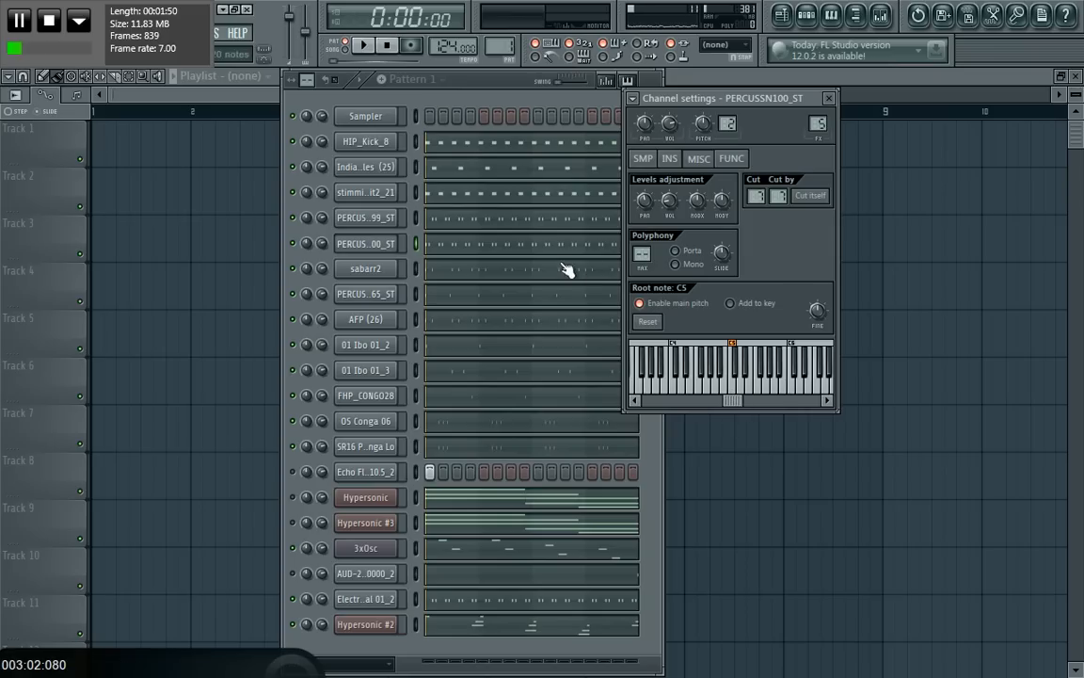
pyautogui.click(658, 443)
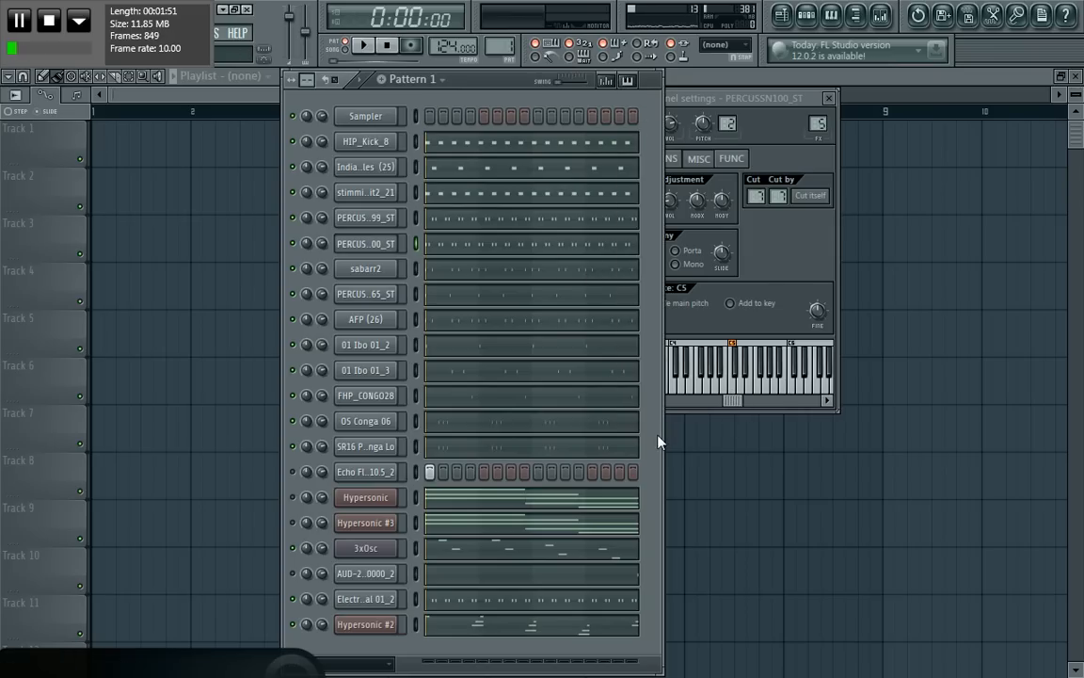
pyautogui.click(369, 270)
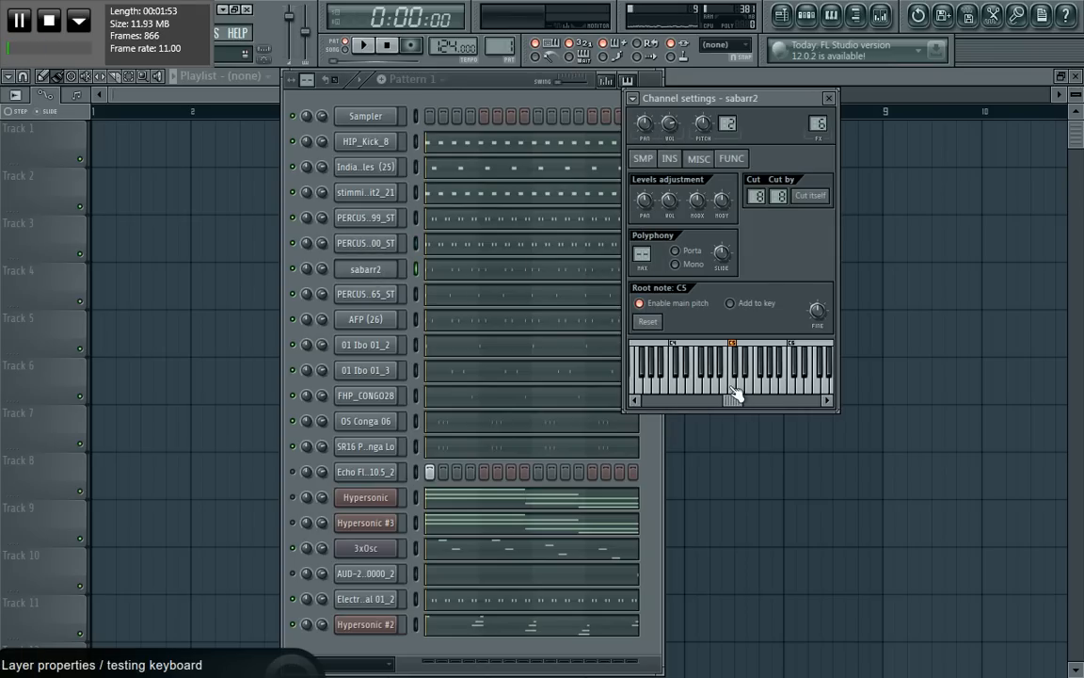
pyautogui.click(657, 442)
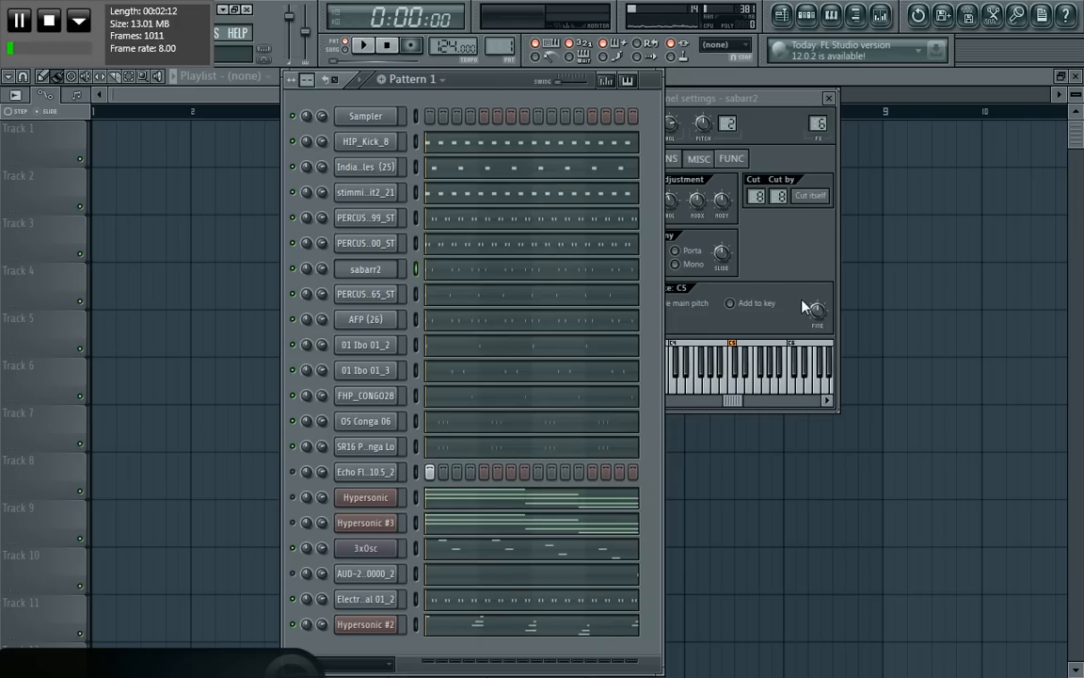
# Inspect the channel settings of PERCUS..65_ST and AFP (26), then bring the step sequencer back to the front
pyautogui.moveTo(499, 91); pyautogui.dragTo(535, 89)
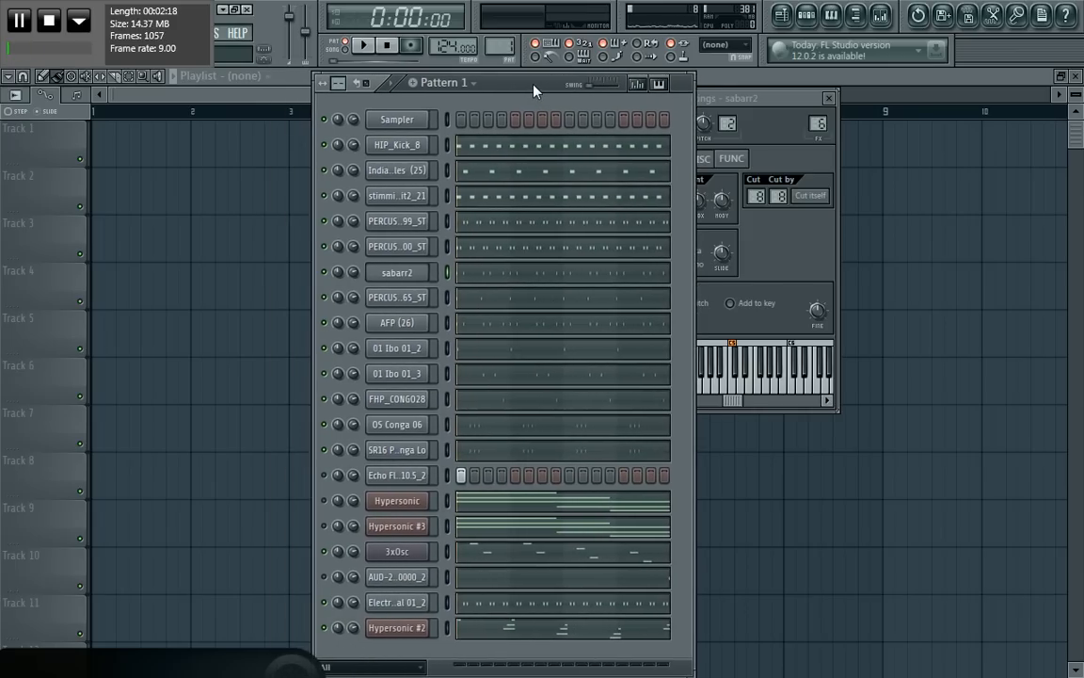
pyautogui.click(411, 300)
pyautogui.click(413, 322)
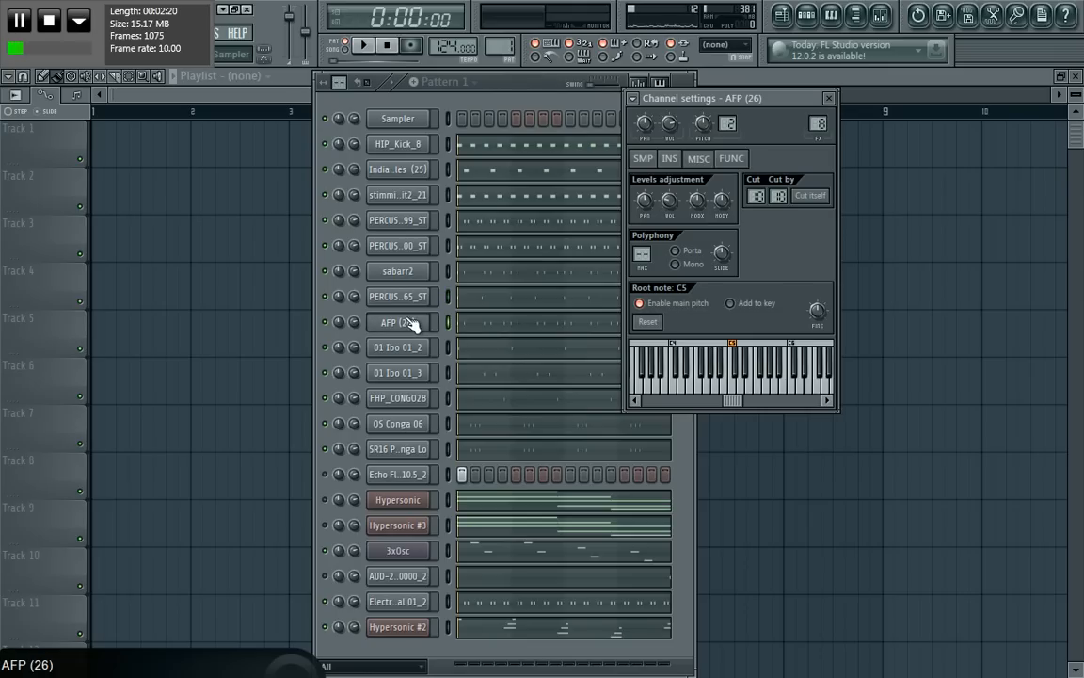
pyautogui.click(692, 473)
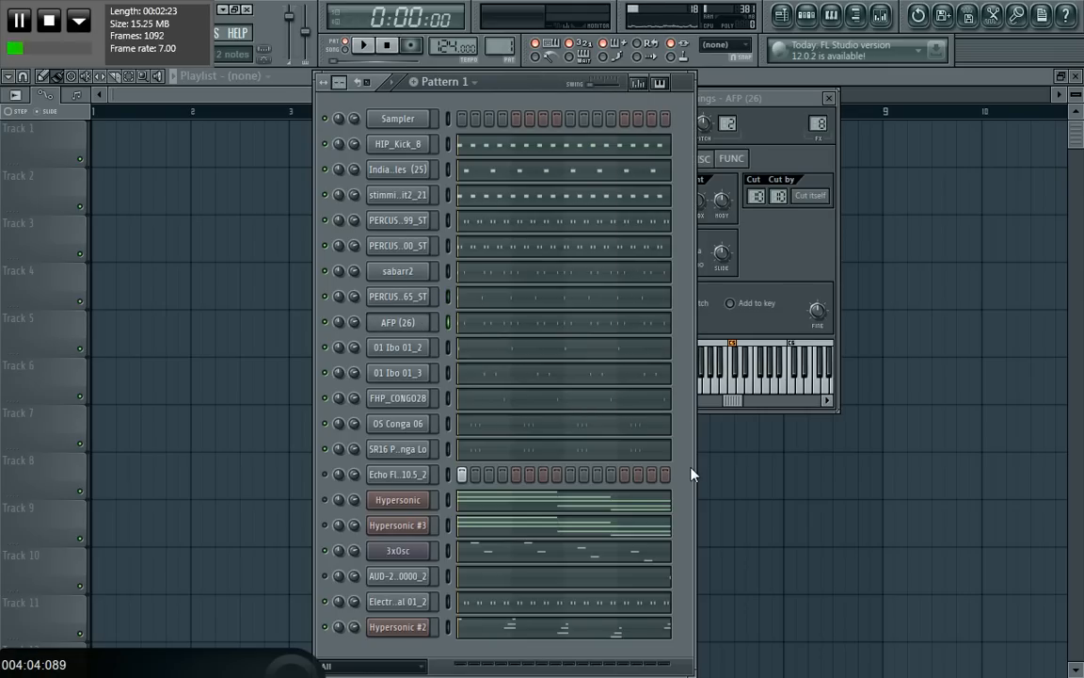
# Open the AFP (26) channel's piano roll and examine the note placement across all its bars
pyautogui.click(496, 328)
pyautogui.scroll(-5, 501, 167)
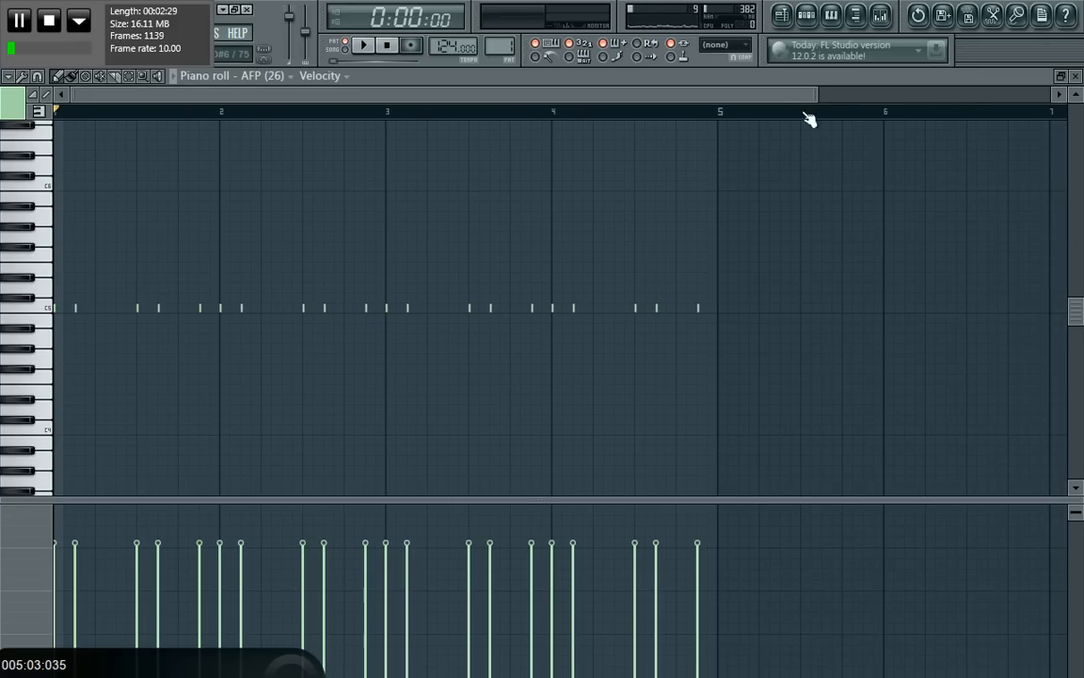
pyautogui.moveTo(813, 92); pyautogui.dragTo(358, 100)
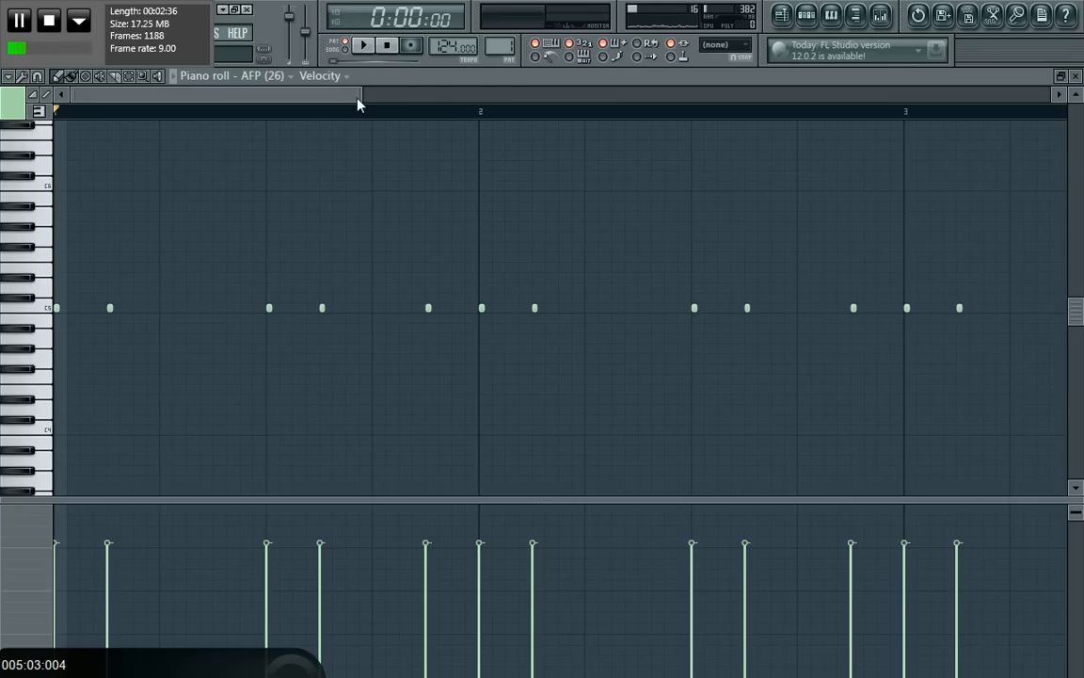
pyautogui.moveTo(360, 97); pyautogui.dragTo(748, 169)
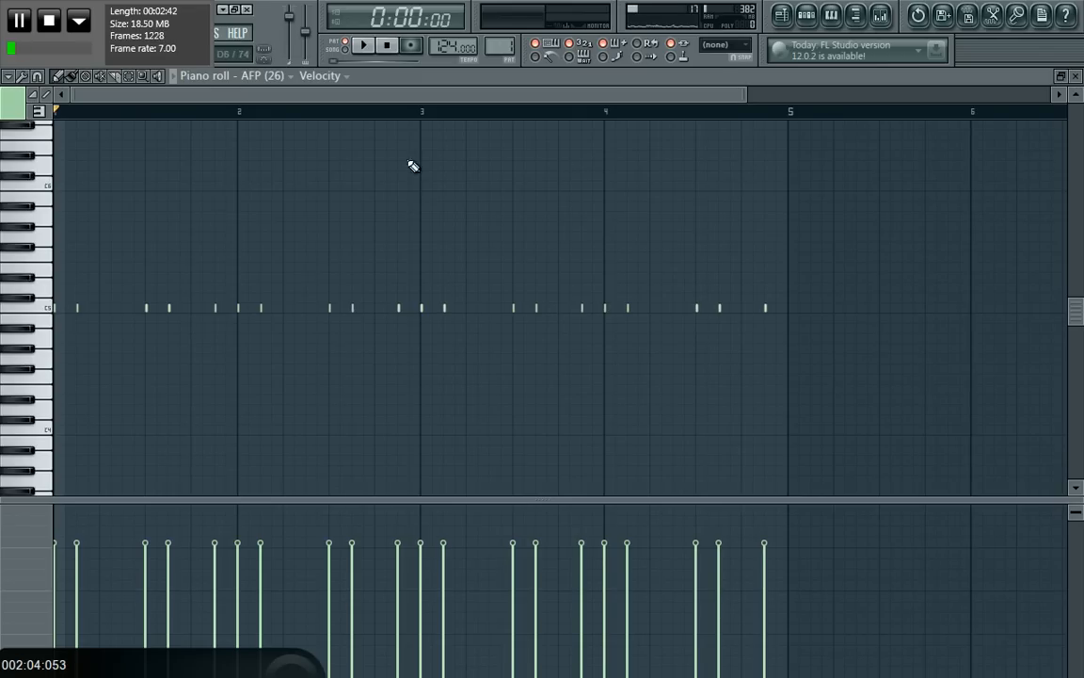
# Solo the AFP (26) channel together with sabarr2 in the step sequencer and play the pattern briefly
pyautogui.click(806, 15)
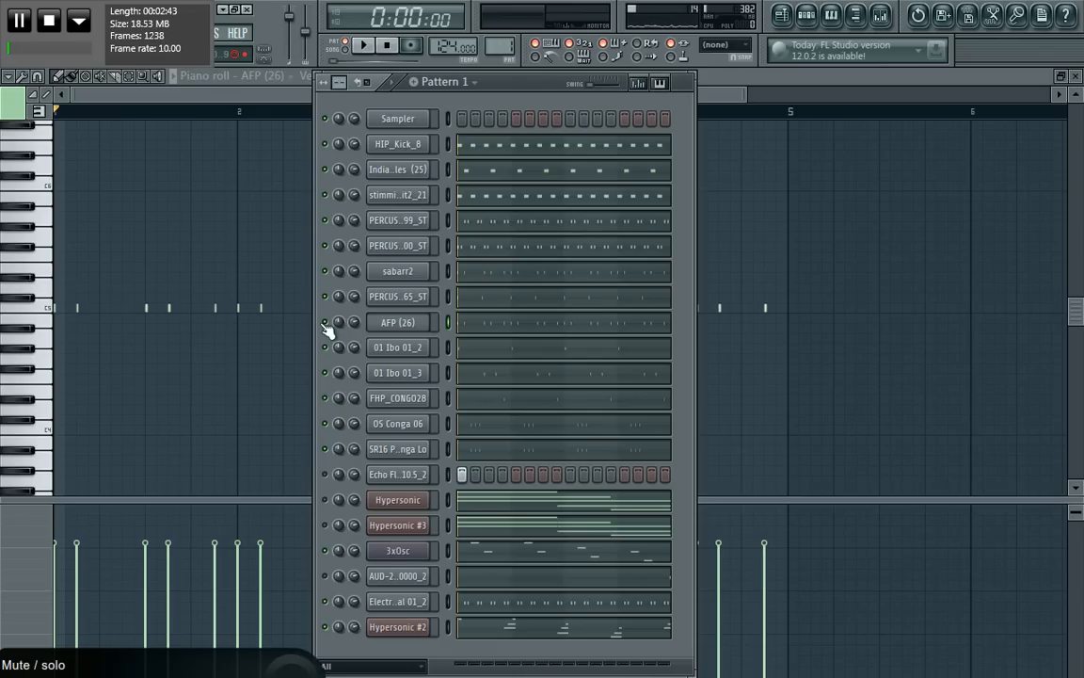
pyautogui.rightClick(321, 329)
pyautogui.click(327, 282)
pyautogui.click(363, 46)
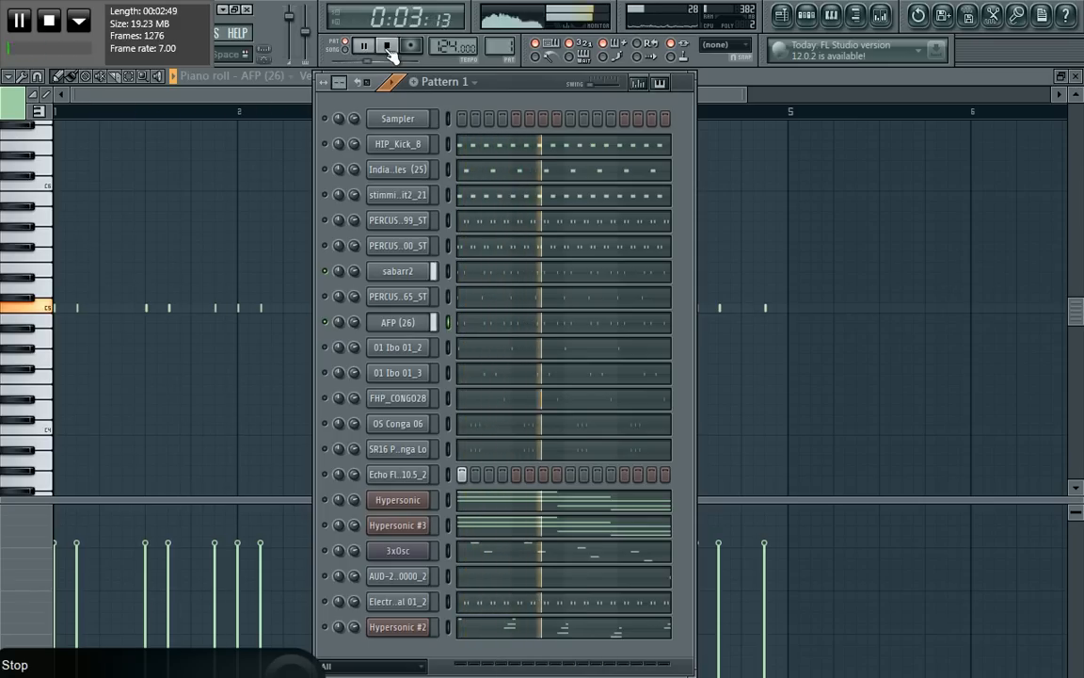
pyautogui.click(387, 48)
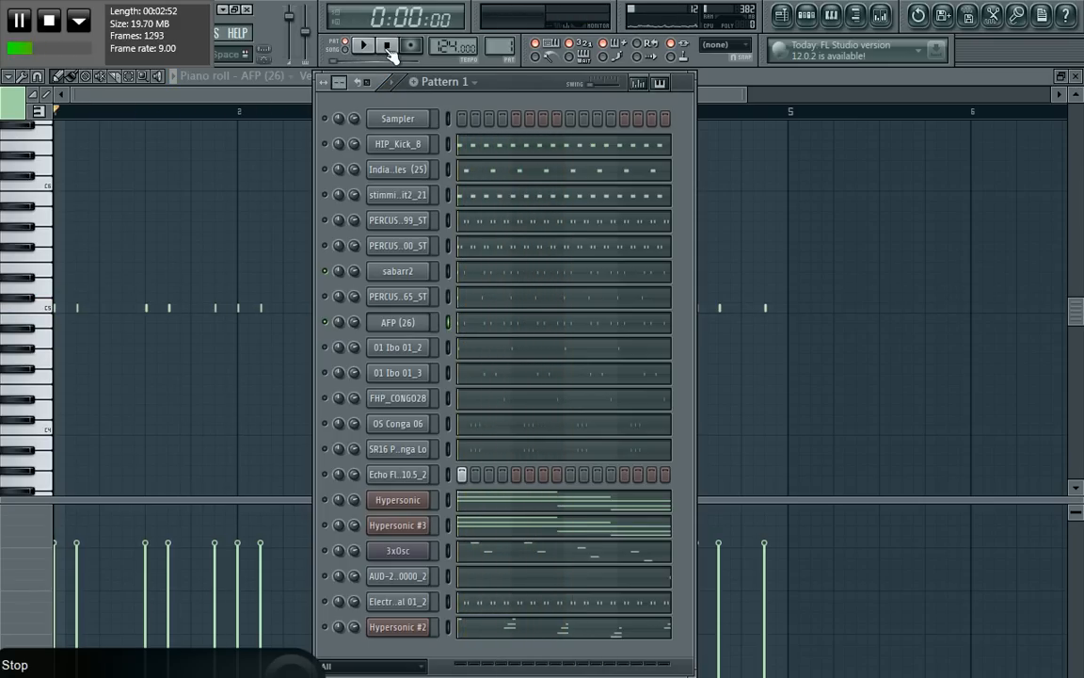
# Compare the sample properties and waveforms of sabarr2 and AFP (26), and audition the AFP (26) sample
pyautogui.click(404, 322)
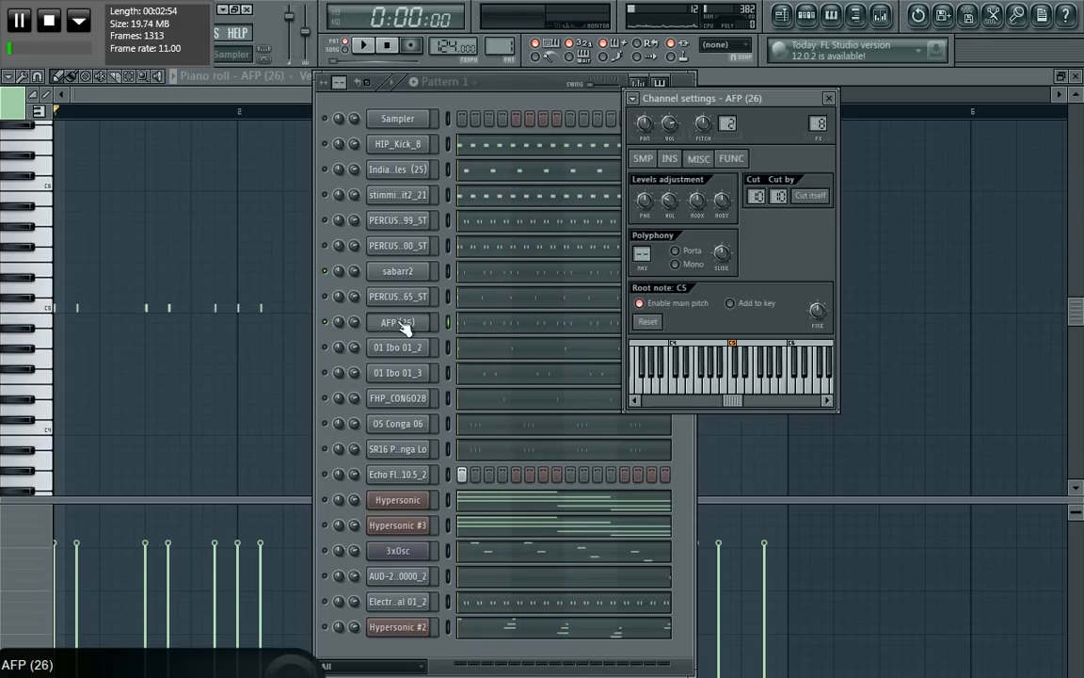
pyautogui.click(398, 272)
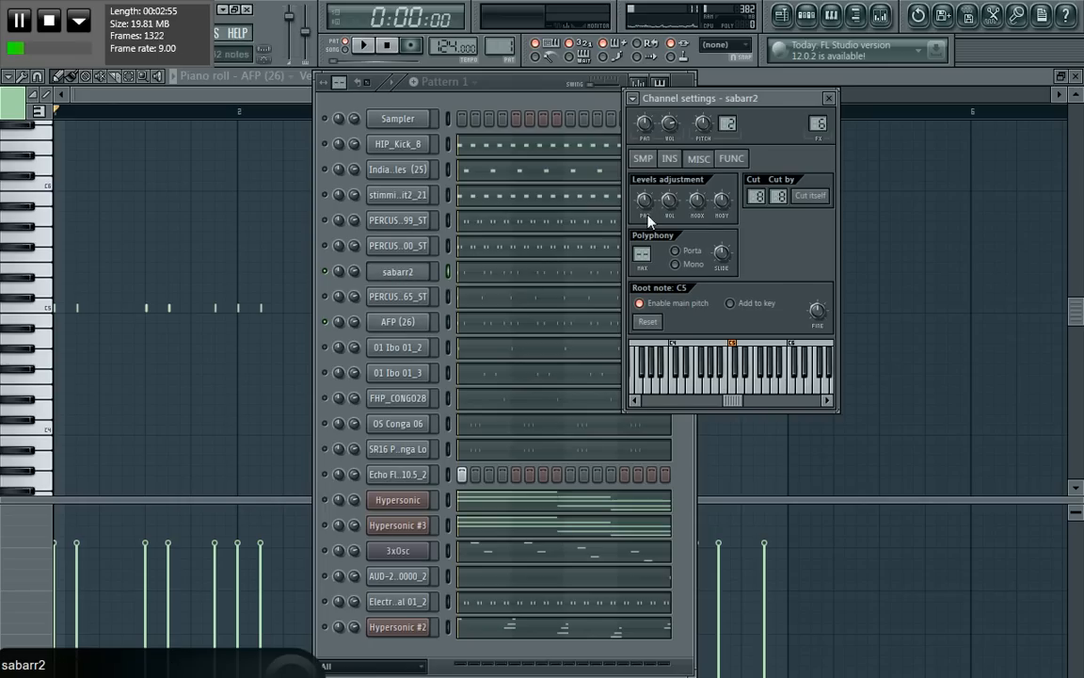
pyautogui.click(645, 159)
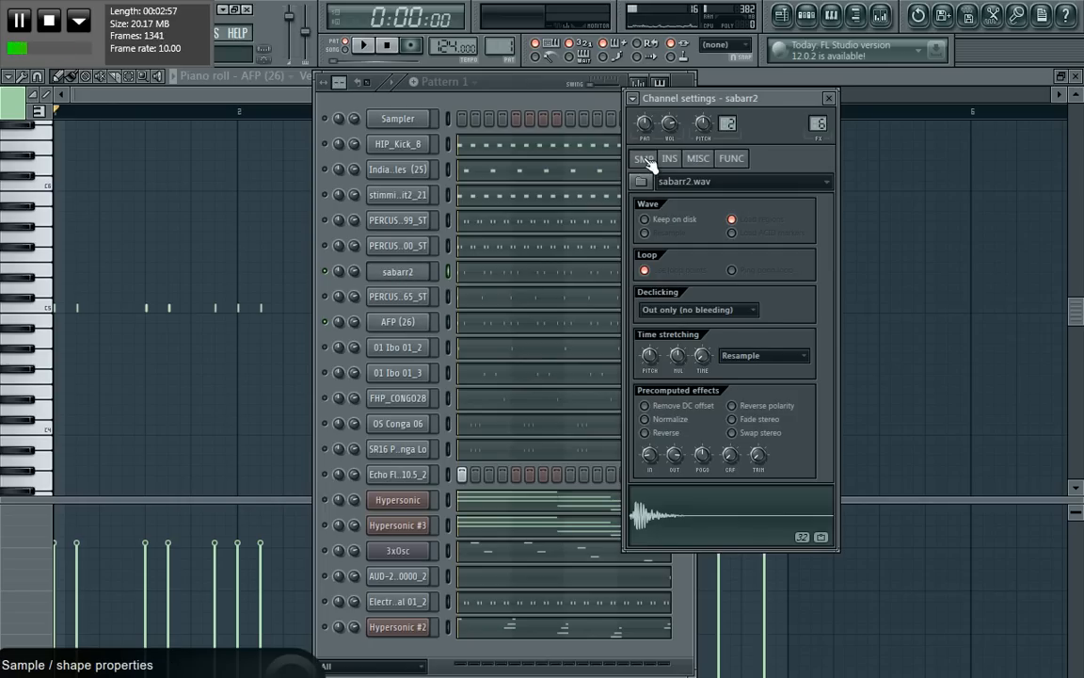
pyautogui.click(400, 322)
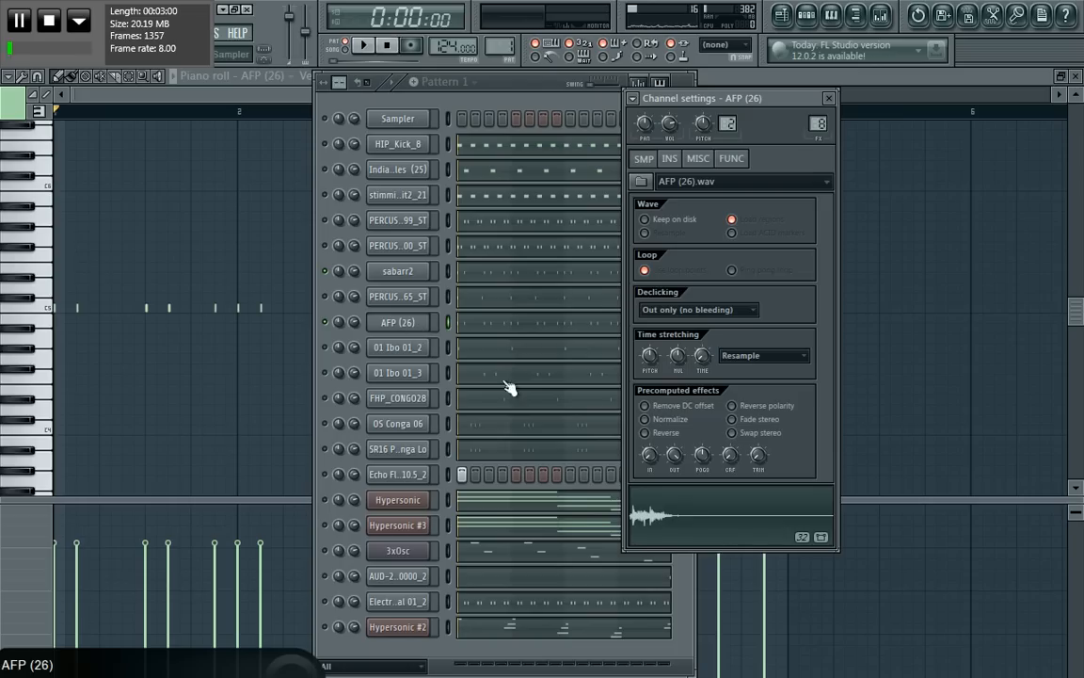
pyautogui.click(714, 536)
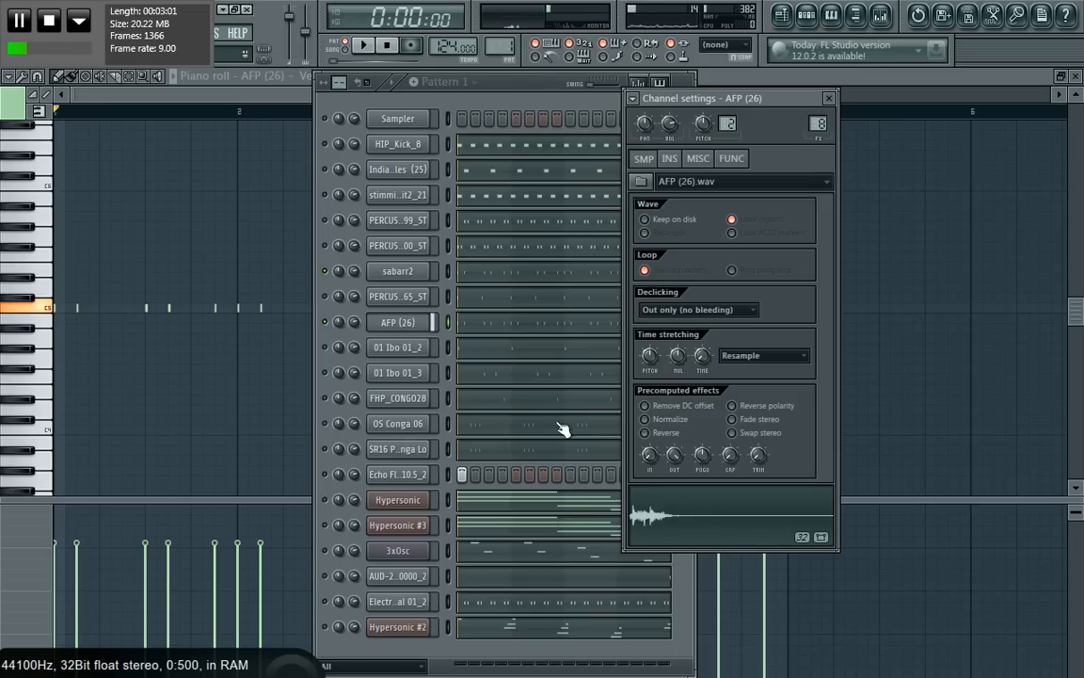
# Inspect the sample settings and waveforms of 01 Ibo 01_2, 01 Ibo 01_3 and FHP_CONGO28, auditioning the first and last samples
pyautogui.click(414, 348)
pyautogui.click(695, 516)
pyautogui.click(413, 372)
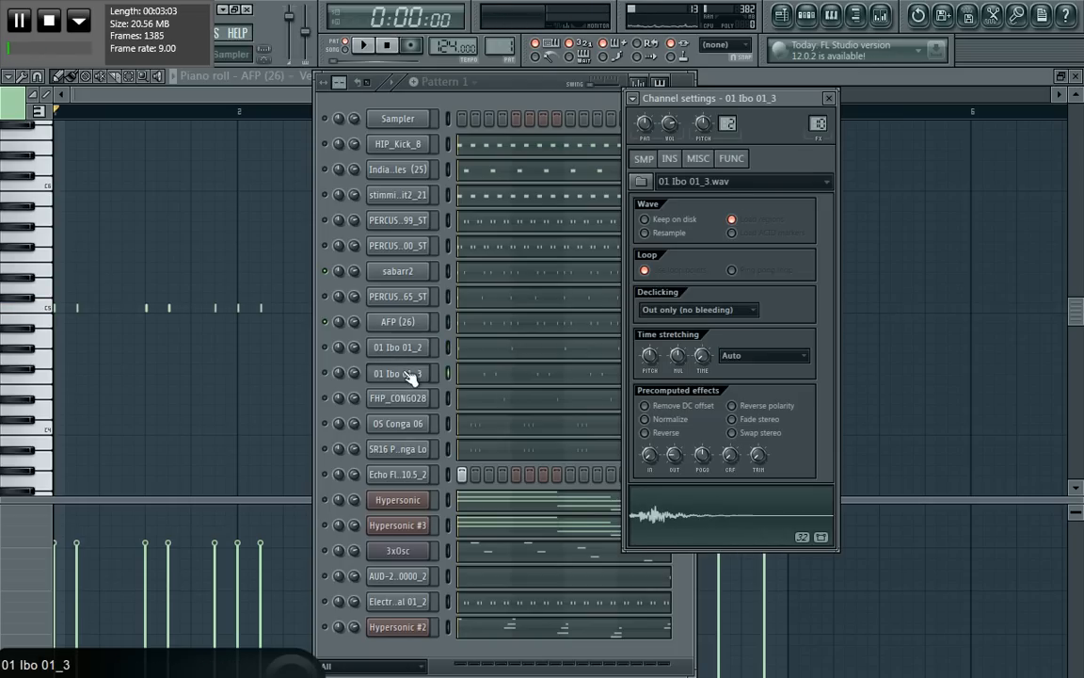
pyautogui.click(411, 400)
pyautogui.click(693, 539)
# Inspect the OS Conga 06 and SR16 Prc_Conga Lo samples, audition the latter, and bring the step sequencer back to the front
pyautogui.click(414, 424)
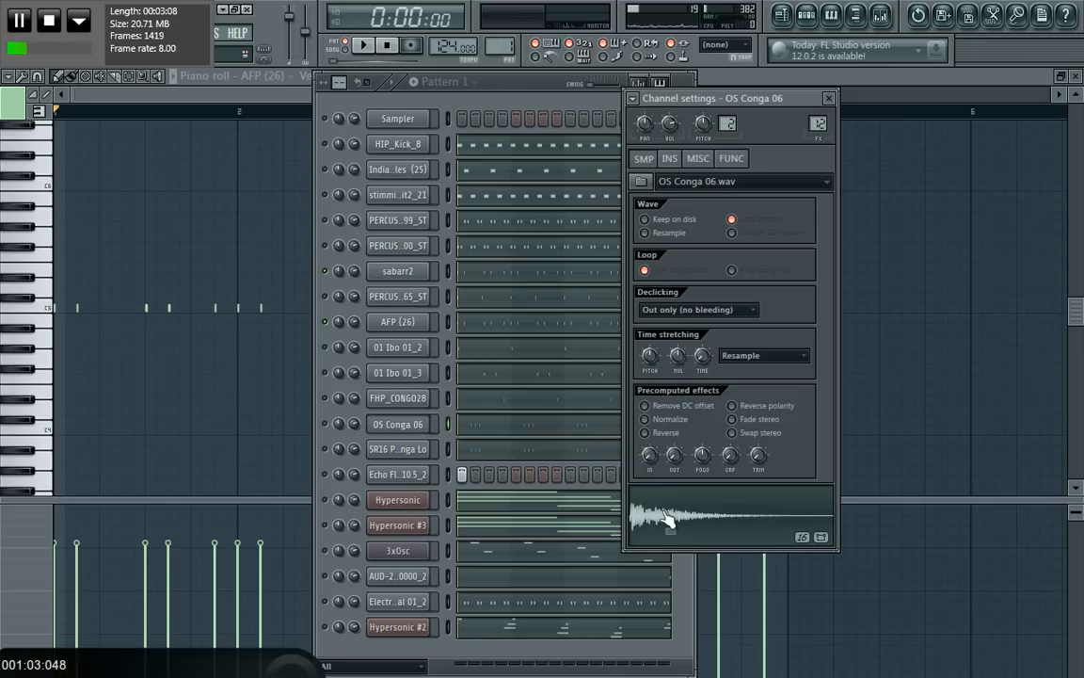
pyautogui.click(397, 449)
pyautogui.click(694, 527)
pyautogui.click(677, 593)
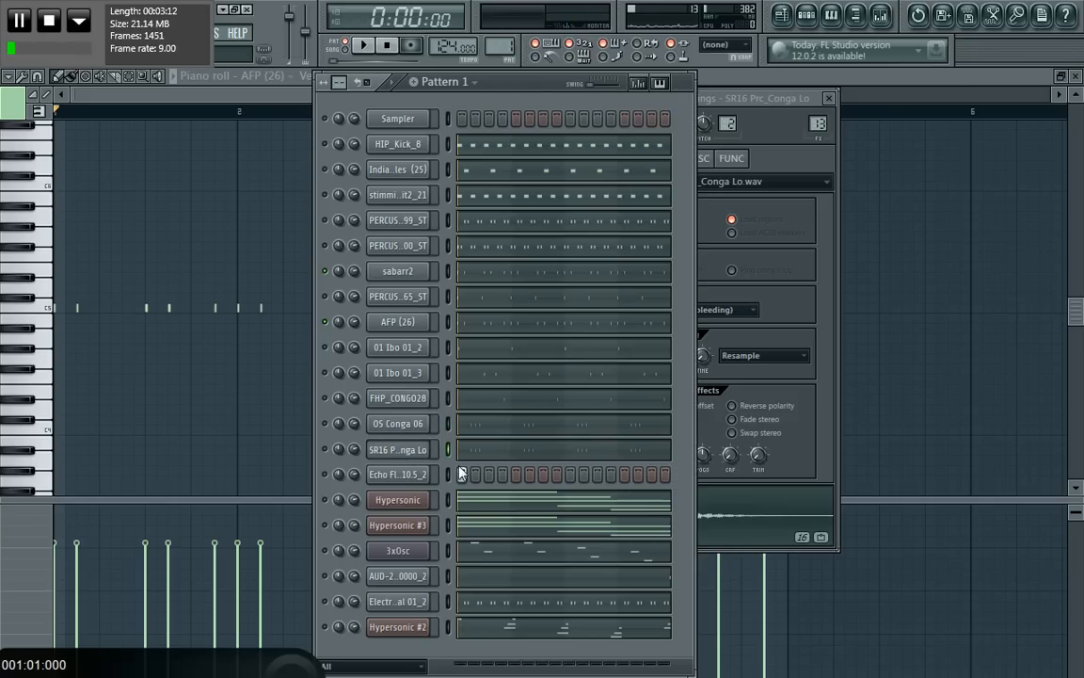
# Look at the Hypersonic, Hypersonic #3 and 3xOsc instruments one by one, returning to the step sequencer after each
pyautogui.click(419, 497)
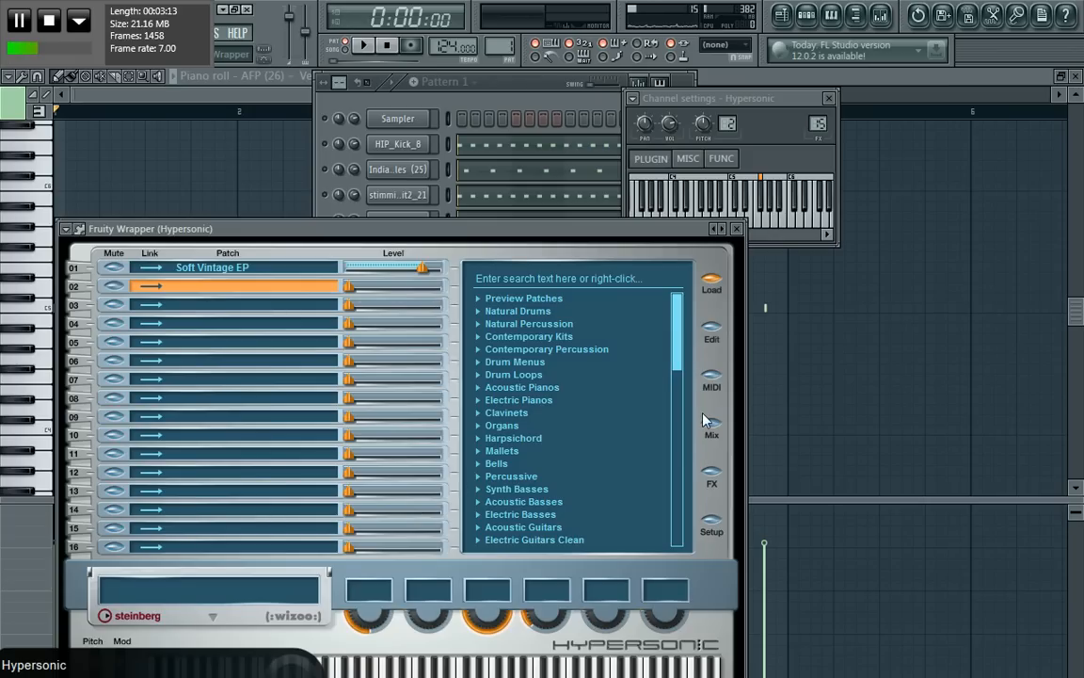
pyautogui.click(577, 100)
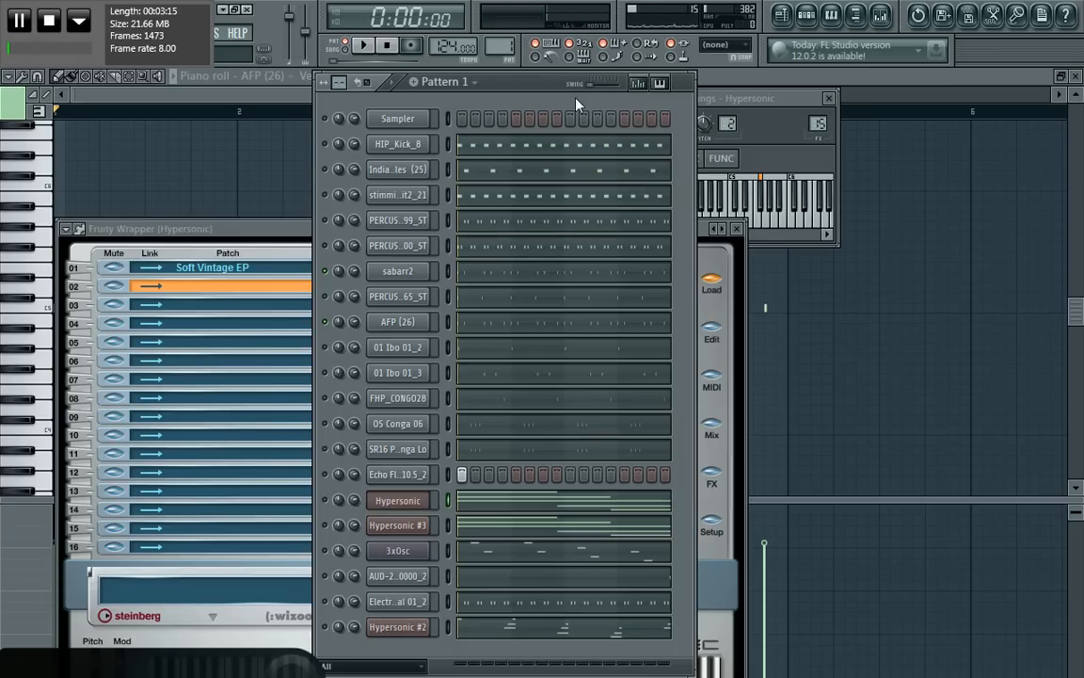
pyautogui.click(414, 524)
pyautogui.click(682, 303)
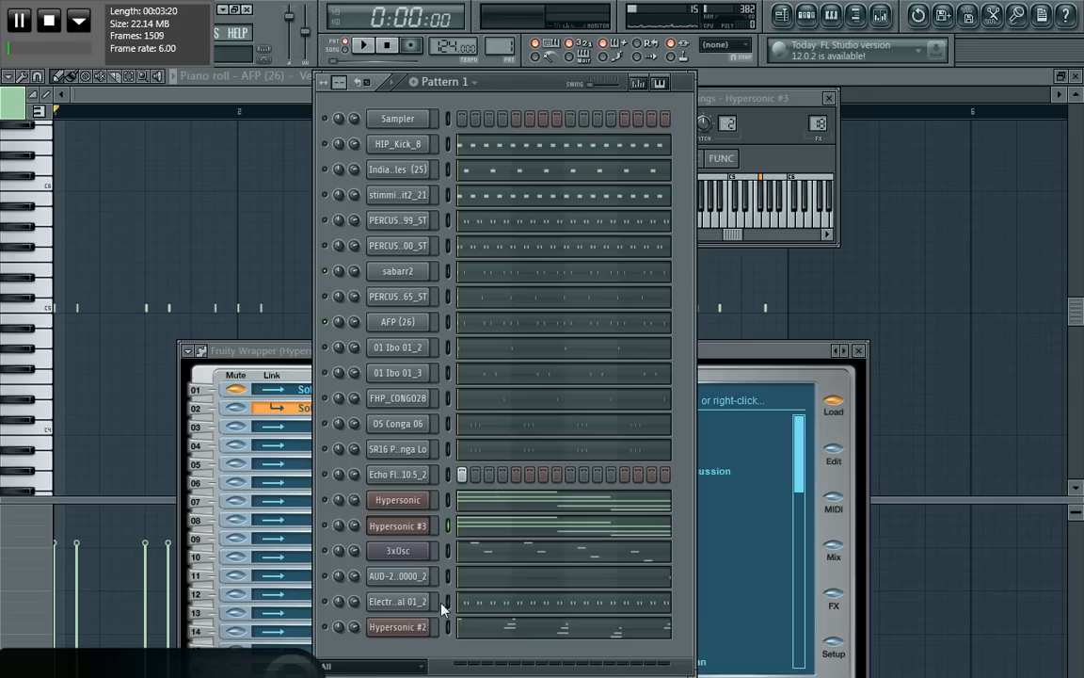
pyautogui.click(395, 553)
pyautogui.click(687, 530)
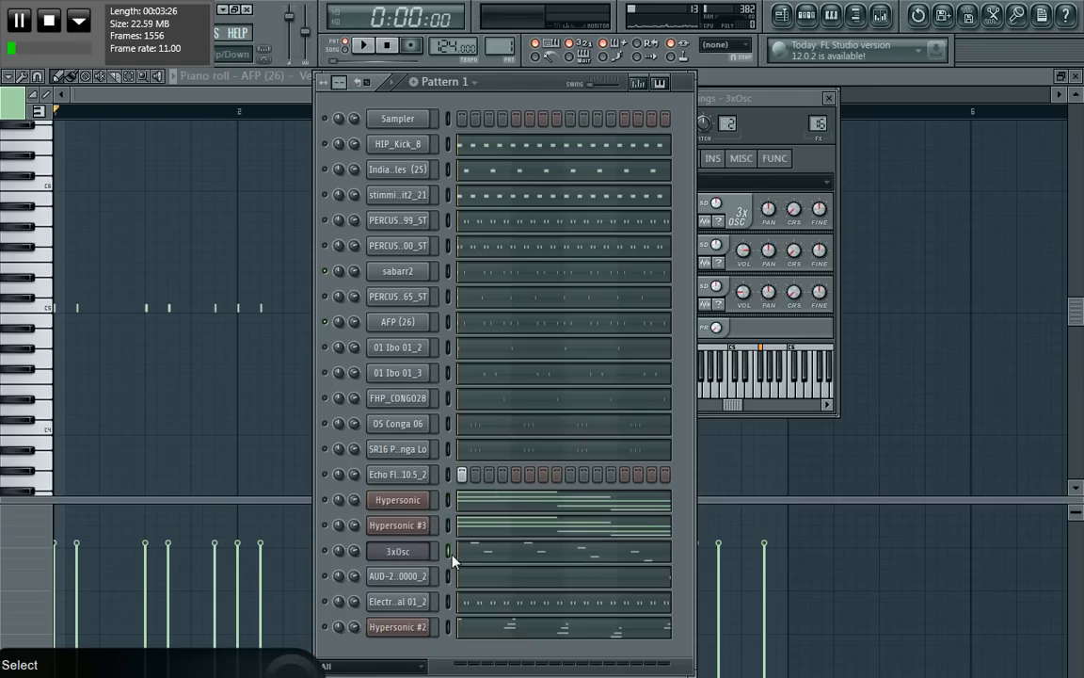
# Examine the 3xOsc notes across all bars in its piano roll, and return to the step sequencer
pyautogui.click(494, 551)
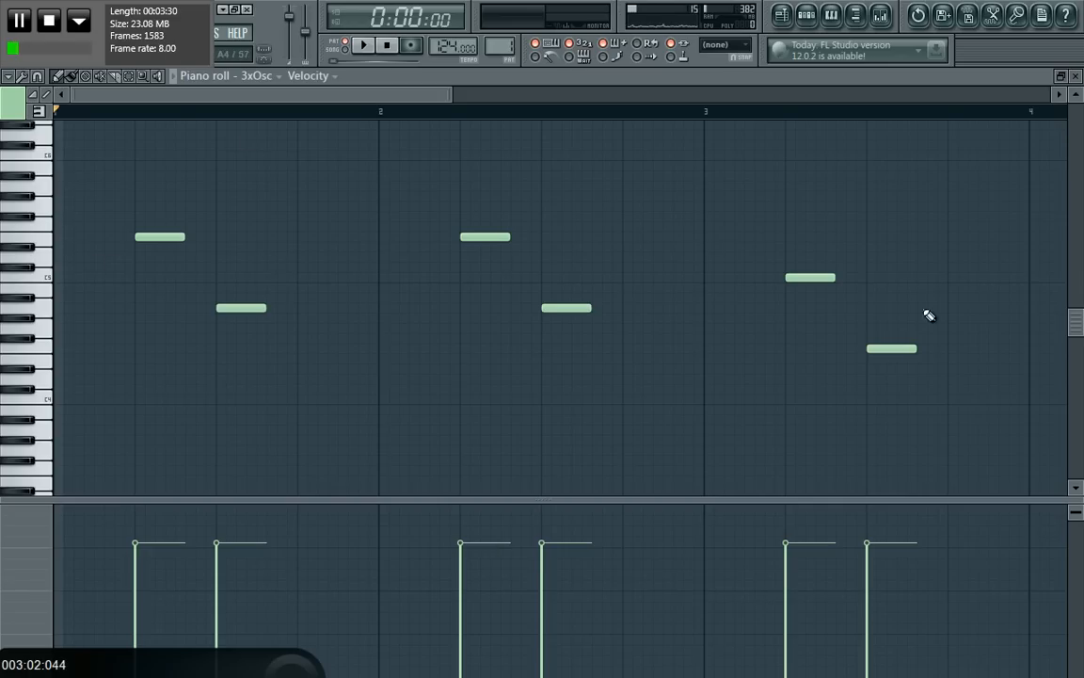
pyautogui.moveTo(458, 97); pyautogui.dragTo(892, 165)
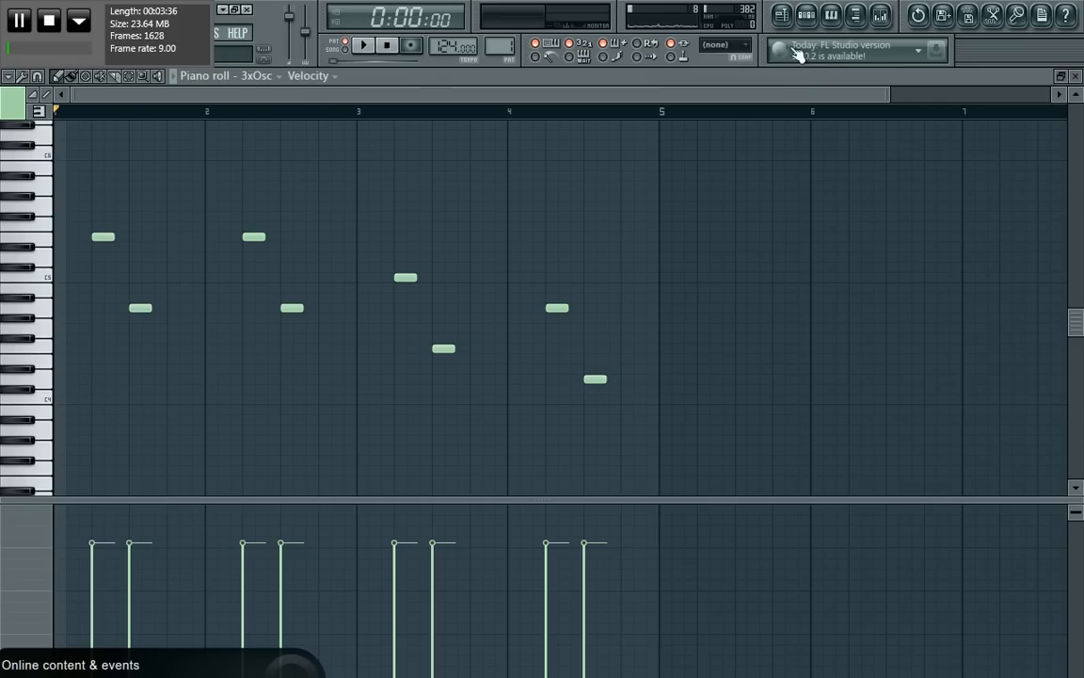
pyautogui.click(808, 15)
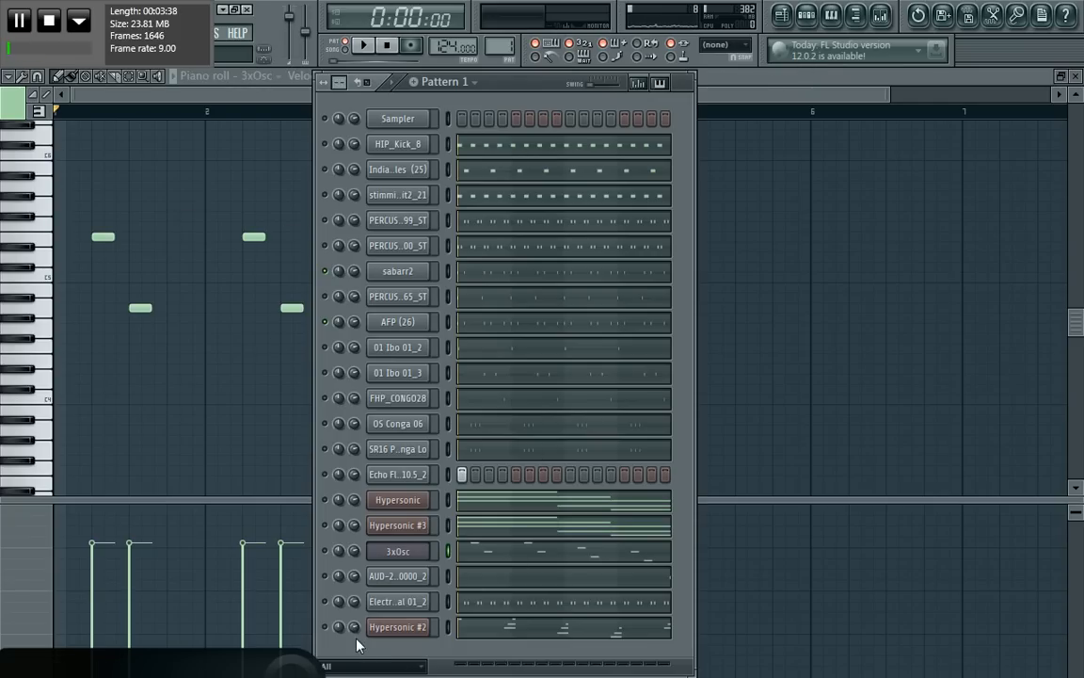
# Unmute all channels in the step sequencer
pyautogui.rightClick(325, 149)
pyautogui.click(334, 156)
pyautogui.rightClick(326, 148)
pyautogui.click(332, 150)
# Inspect the sample settings and waveform of the AUD-20150512-WA0000_2 channel, and close its channel settings
pyautogui.click(414, 577)
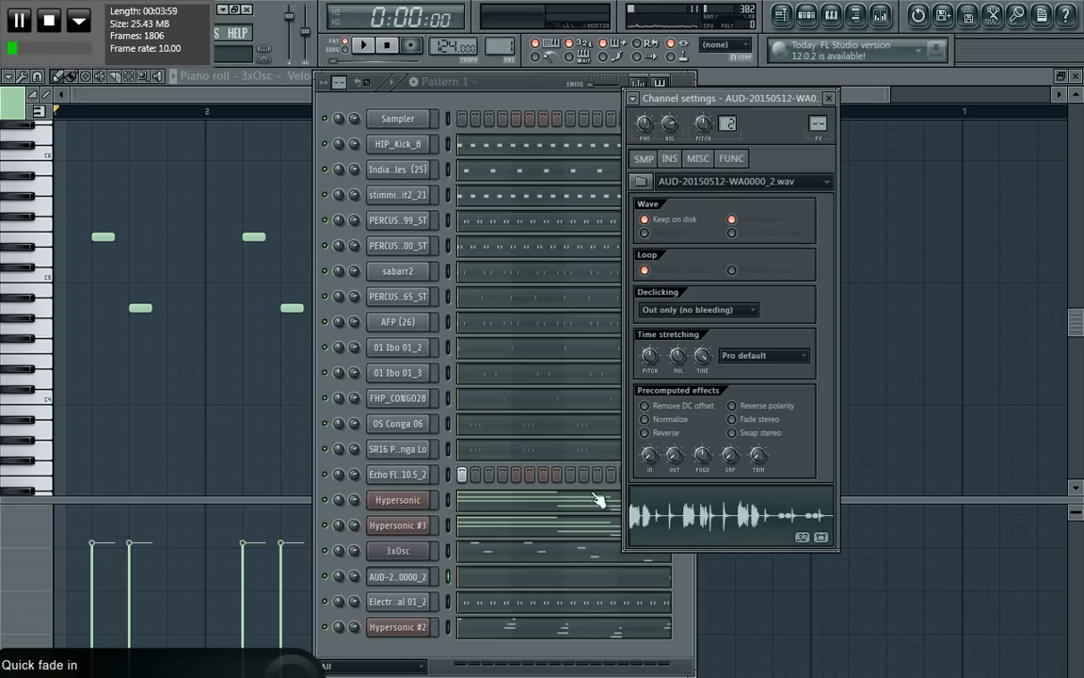
pyautogui.click(687, 610)
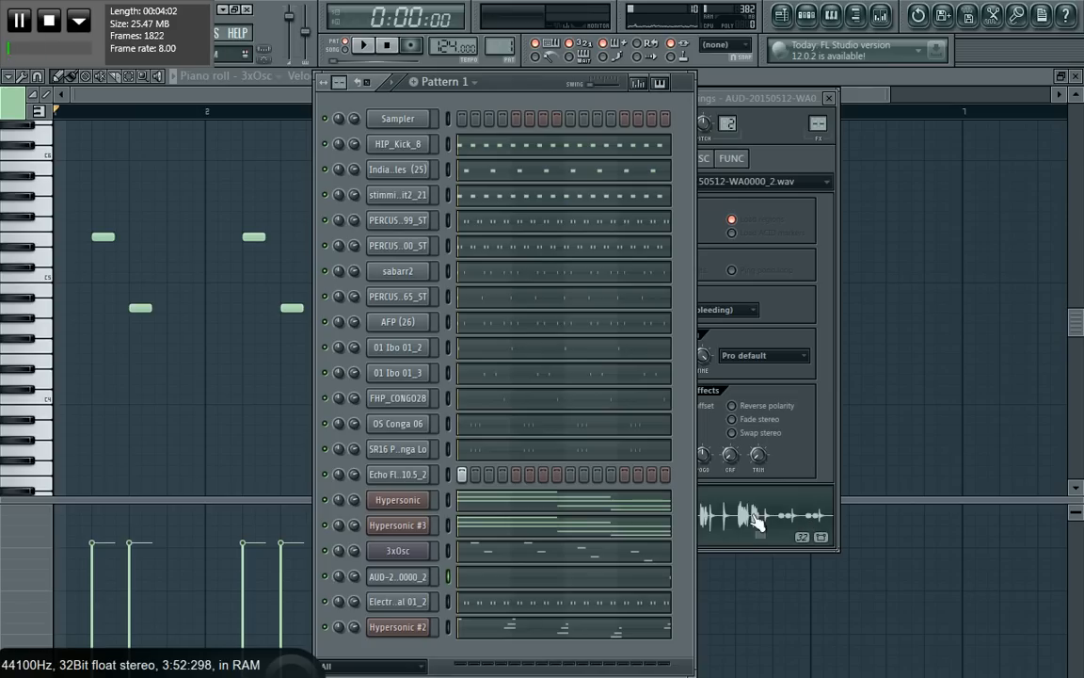
pyautogui.click(829, 98)
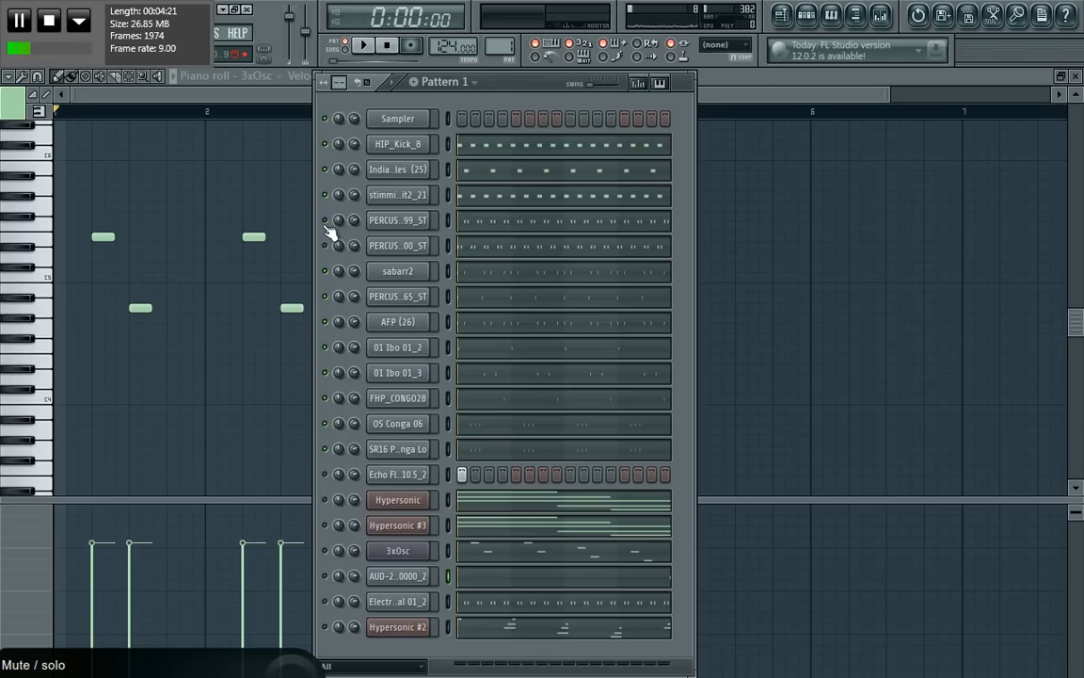
# Play and stop Pattern 1 to hear the percussion without PERCUS..99_ST and PERCUS..00_ST, and restart playback with Hypersonic and Hypersonic #2 active
pyautogui.click(363, 44)
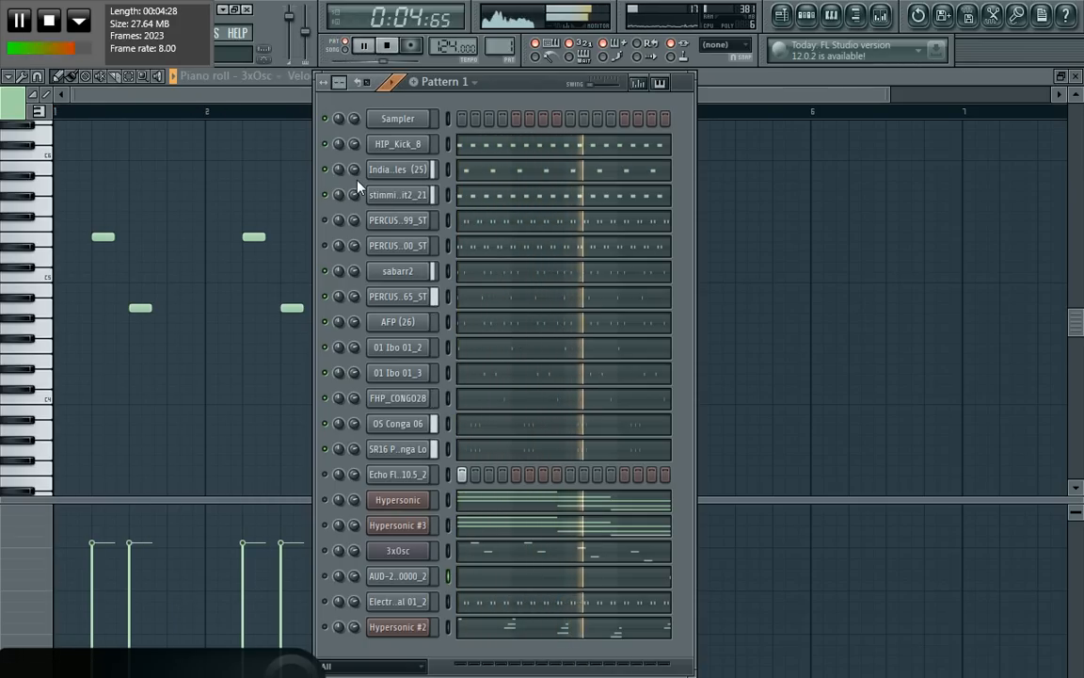
pyautogui.press('space')
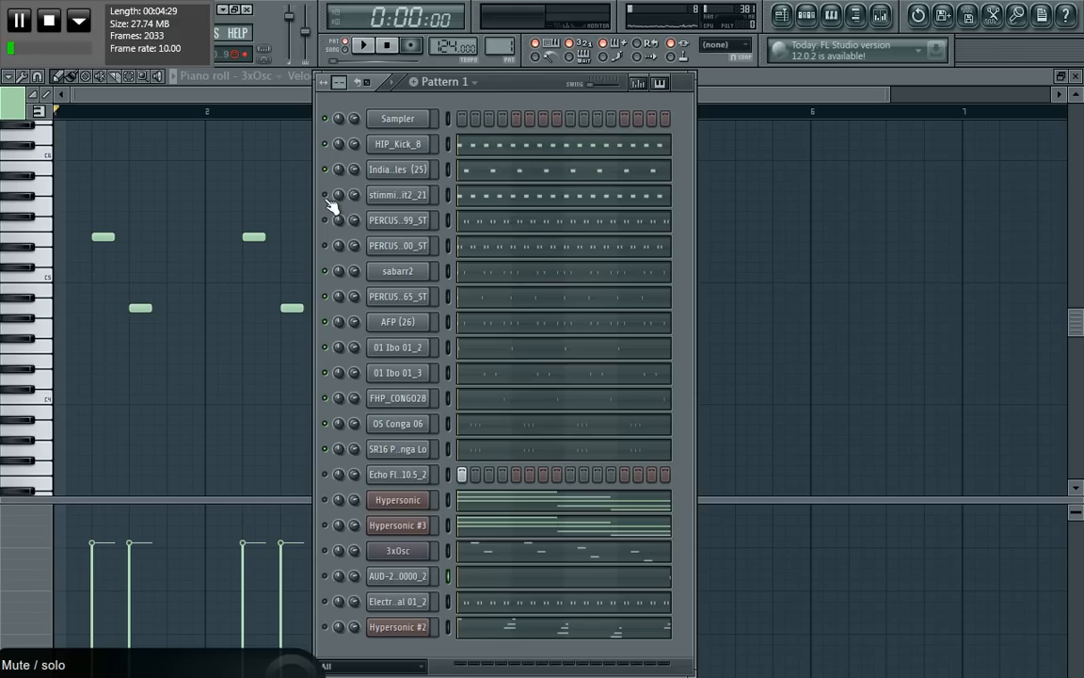
pyautogui.press('space')
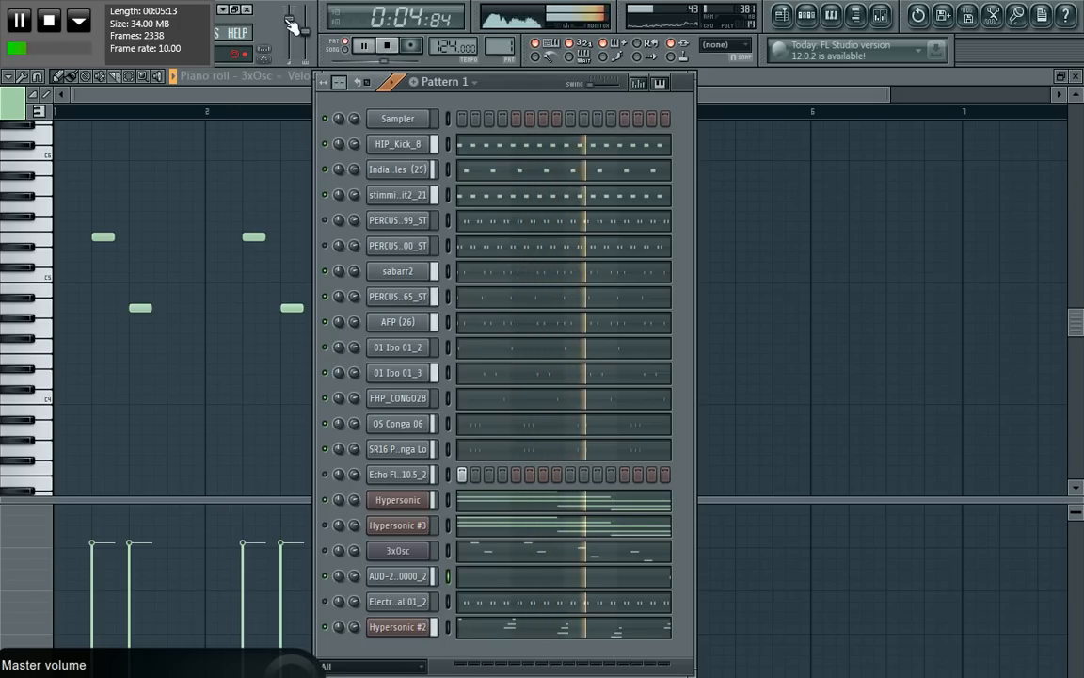
# Check the miscellaneous channel settings of AUD-20150512-WA0000_2, stop playback and bring the step sequencer to the front
pyautogui.click(410, 576)
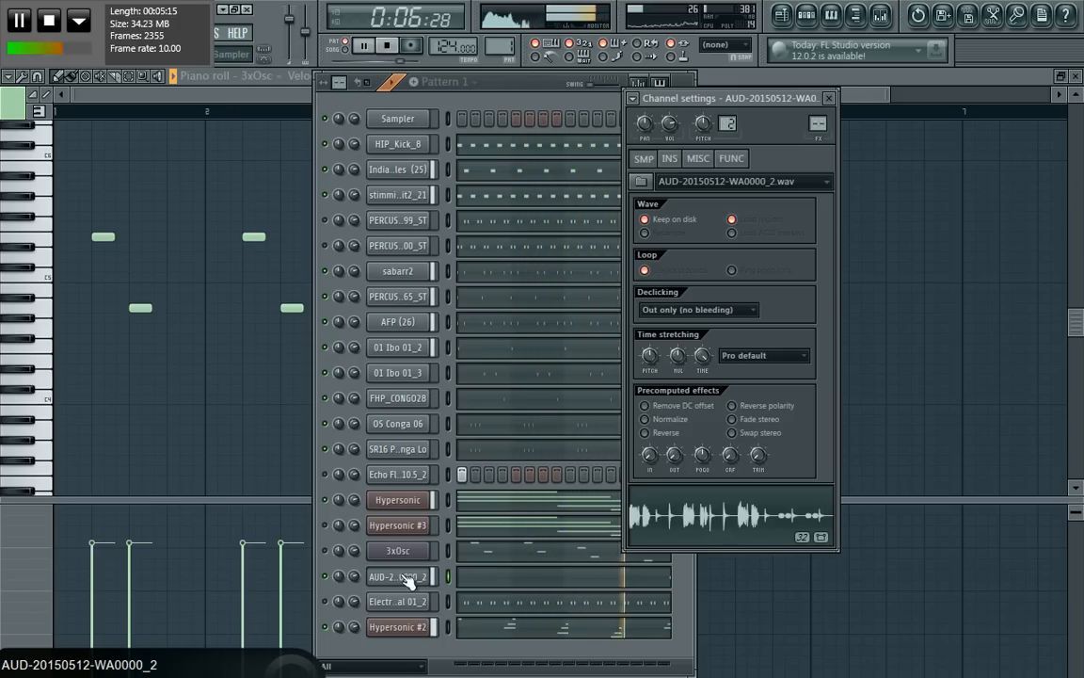
pyautogui.click(699, 158)
pyautogui.press('space')
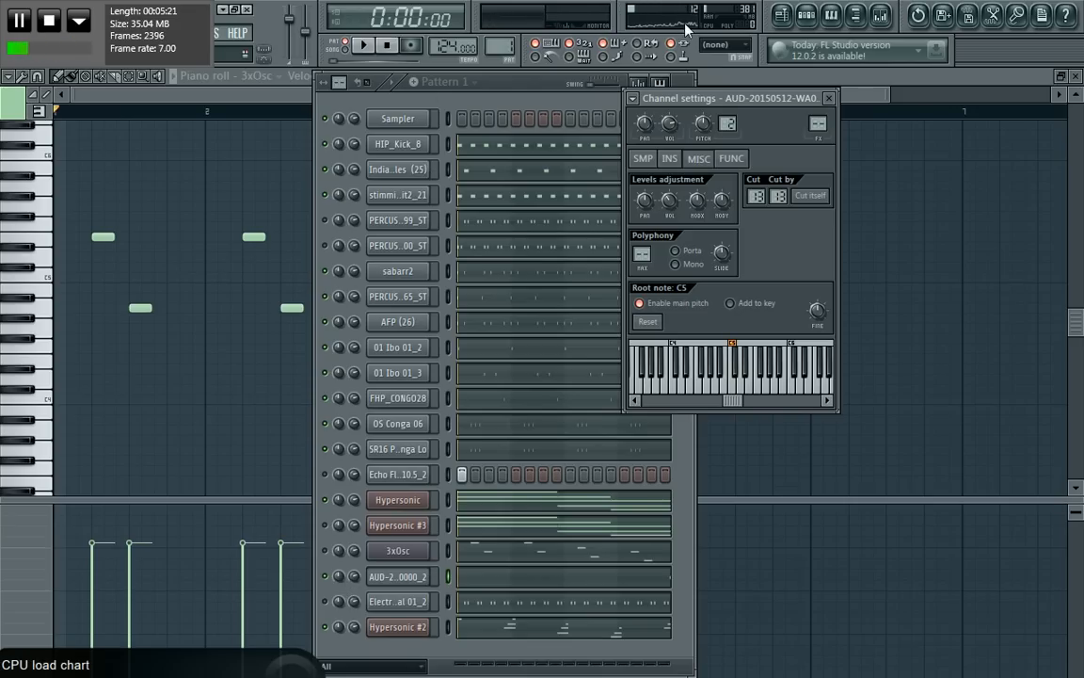
pyautogui.click(514, 88)
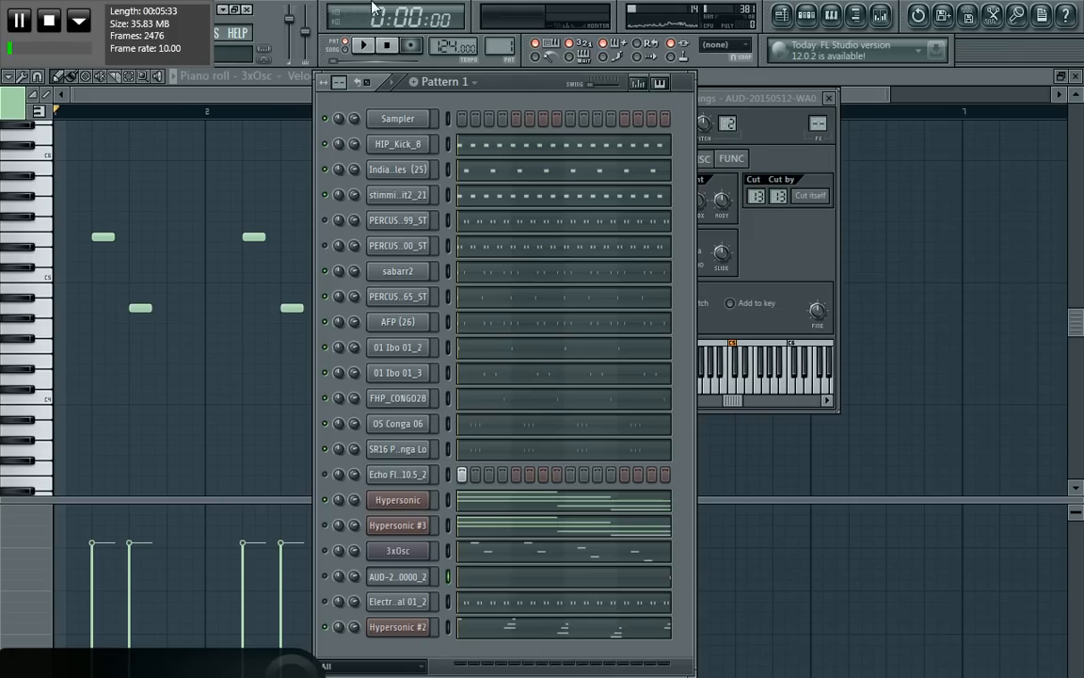
# Play Pattern 1 to hear the active channels together, and stop playback
pyautogui.click(366, 49)
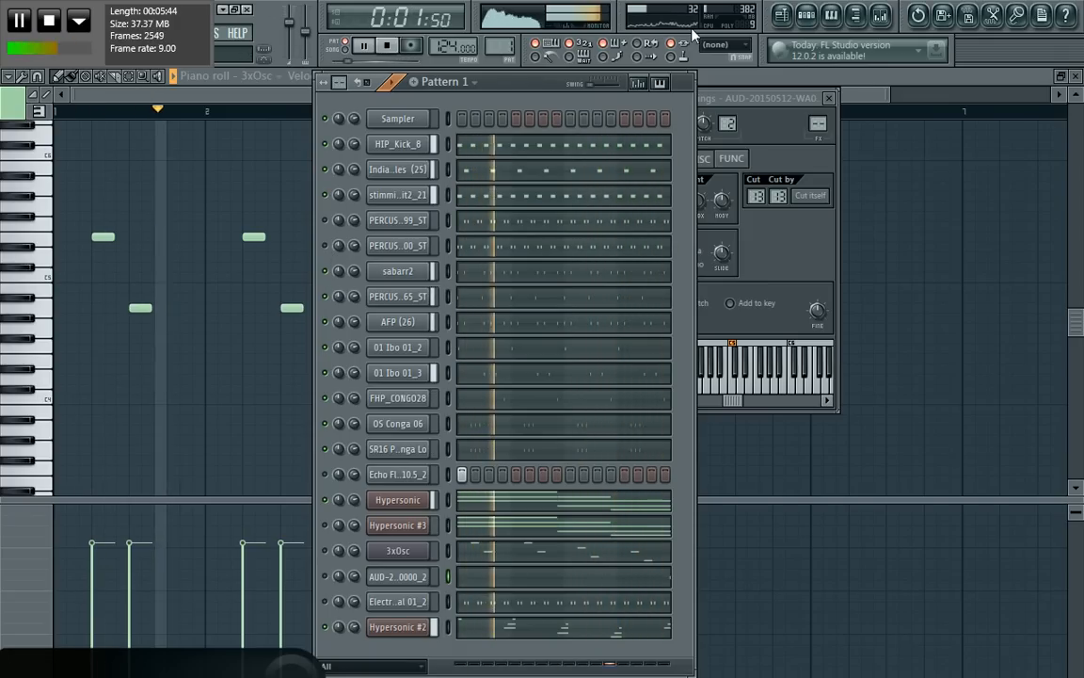
pyautogui.press('super')
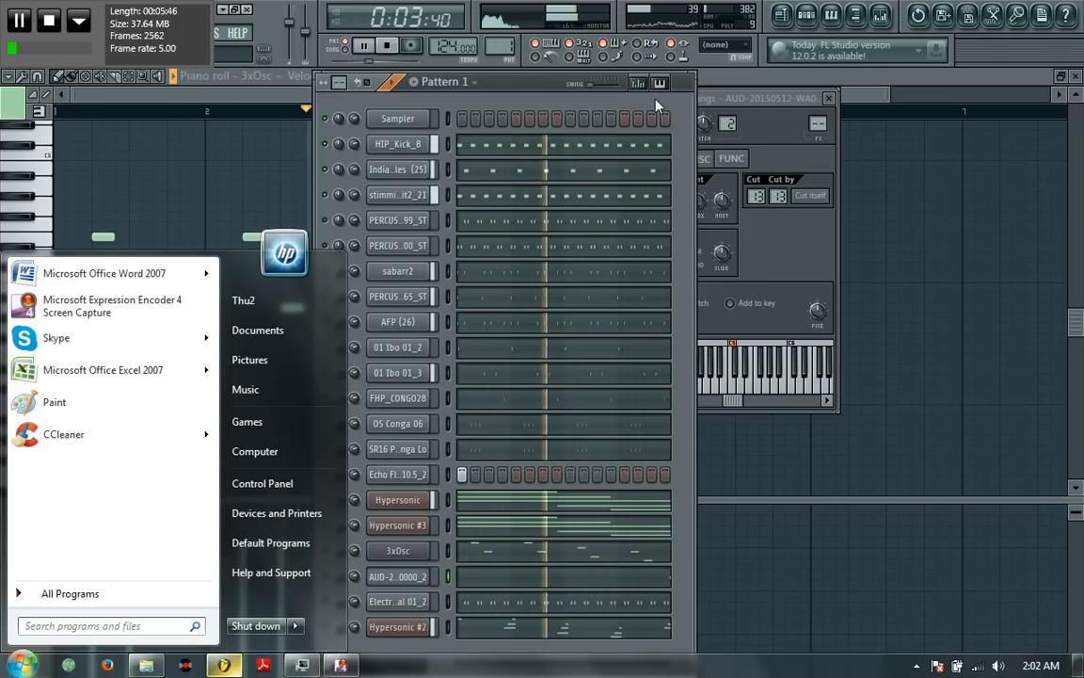
pyautogui.press('super')
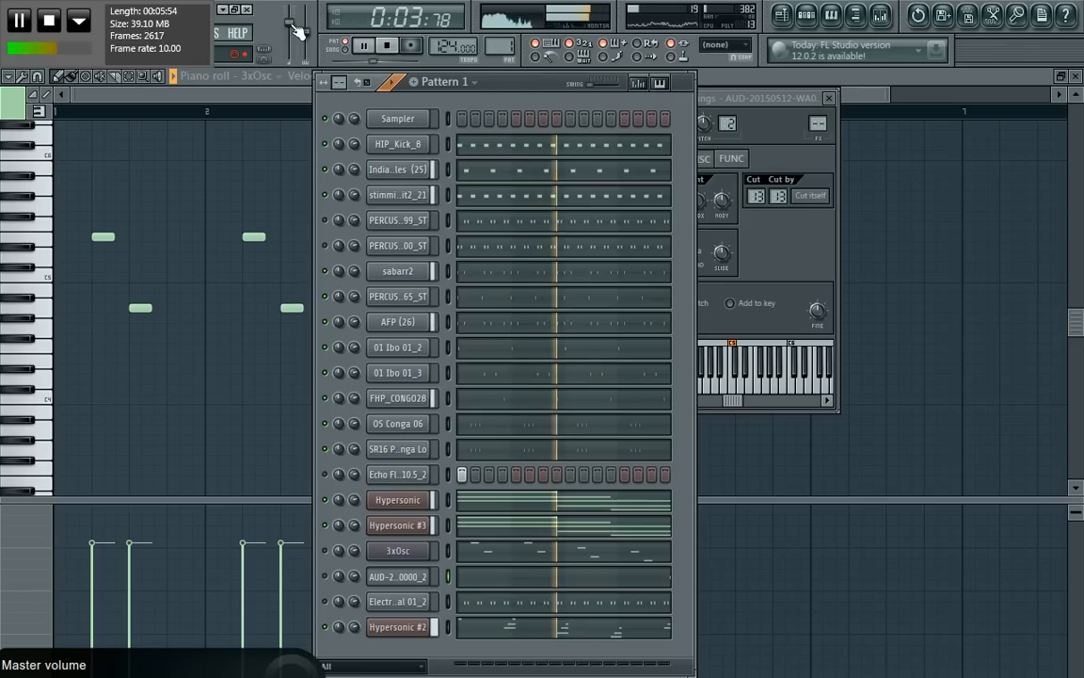
pyautogui.click(391, 50)
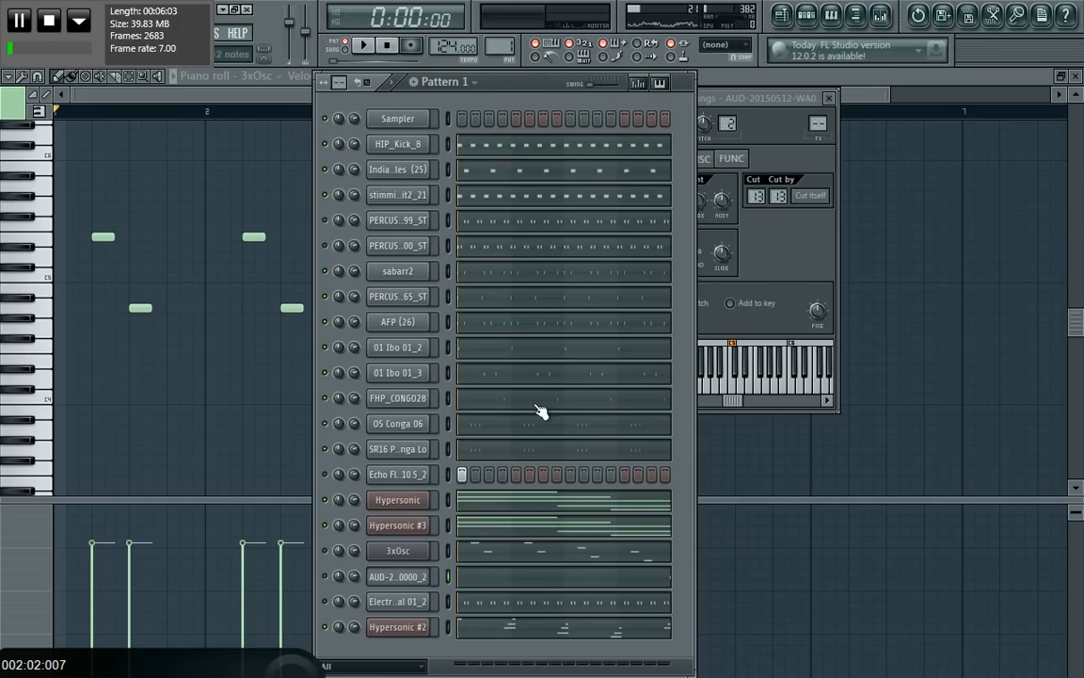
# Move the notes of both PERCUS channels ending in 99_ST and 00_ST, and of Echo through Electr..al 01_2, from Pattern 1 to Pattern 2
pyautogui.click(448, 576)
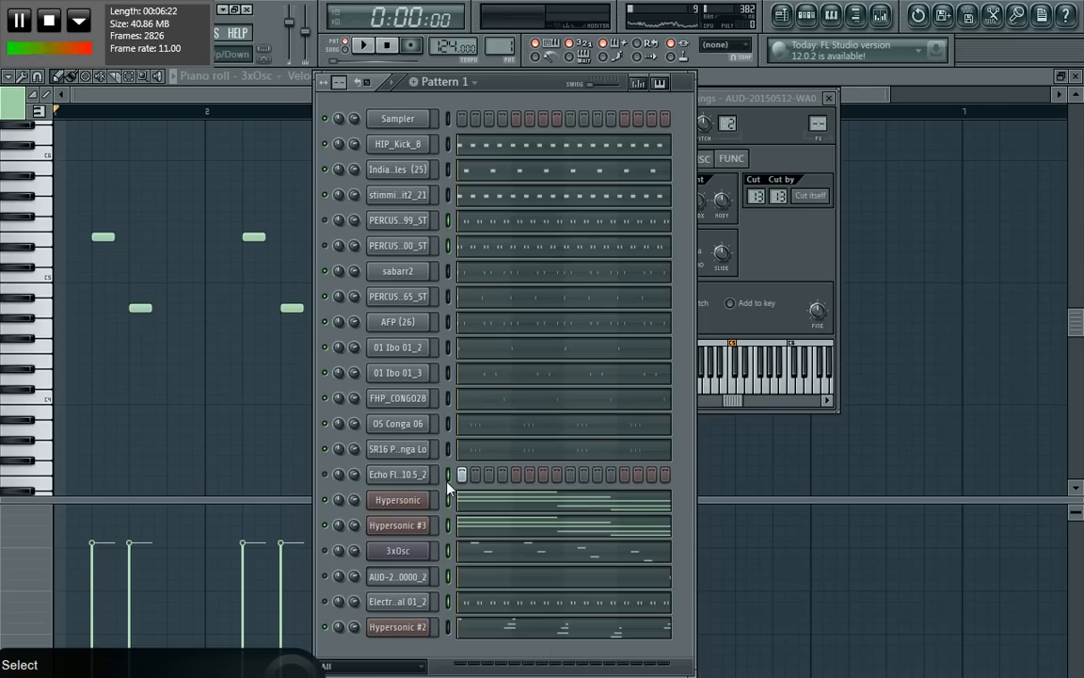
pyautogui.hotkey('ctrl', 'x')
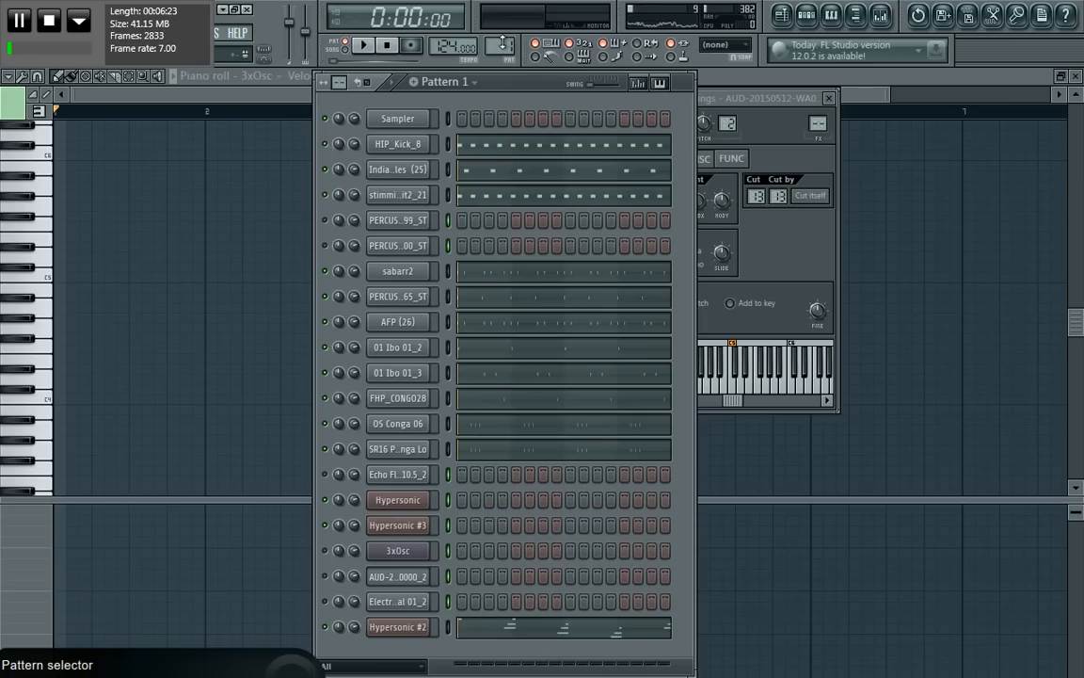
pyautogui.scroll(-1, 504, 44)
pyautogui.hotkey('ctrl', 'v')
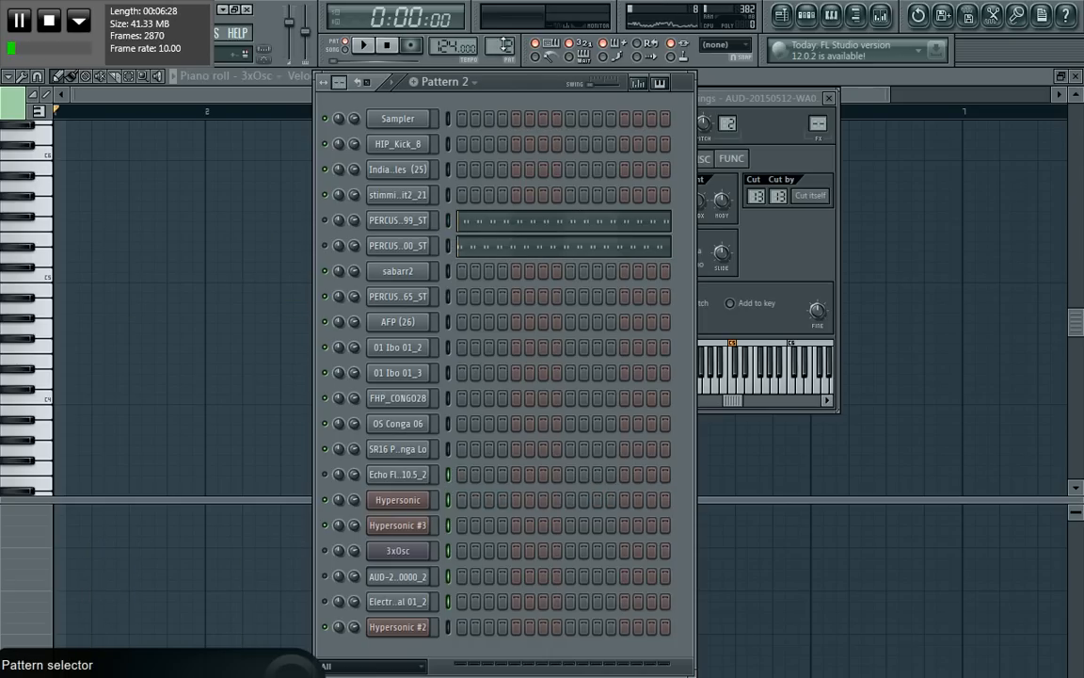
# Leave the two PERCUS channels in Pattern 2 and Hypersonic in Pattern 3, moving the other selected channels' notes to Pattern 4
pyautogui.scroll(-1, 503, 44)
pyautogui.hotkey('ctrl', 'v')
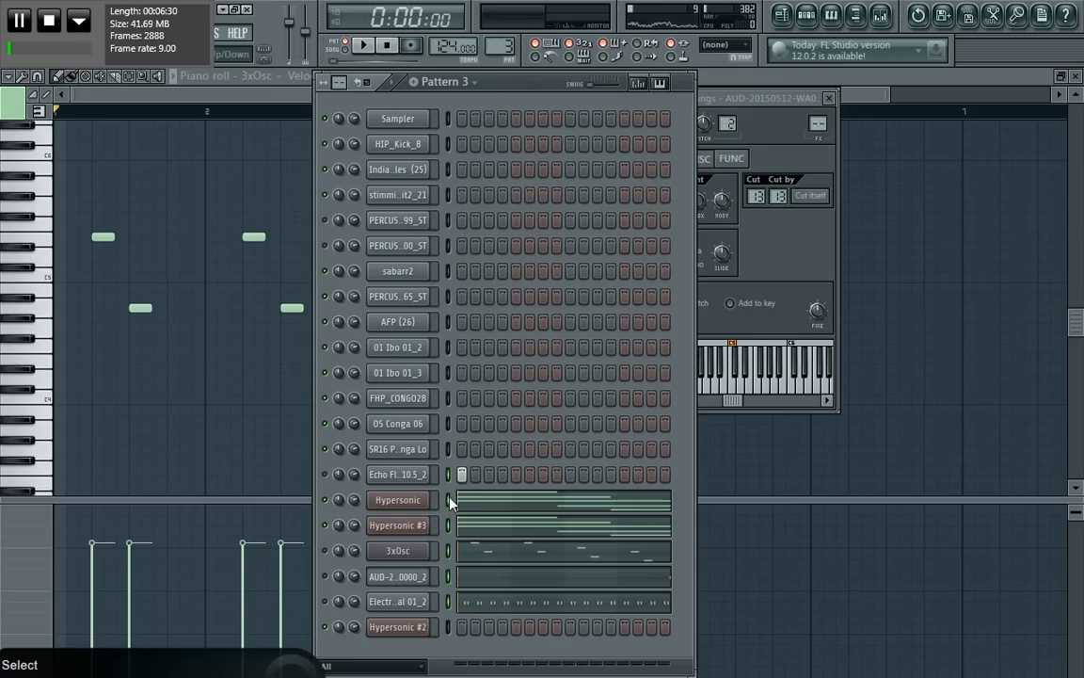
pyautogui.hotkey('ctrl', 'z')
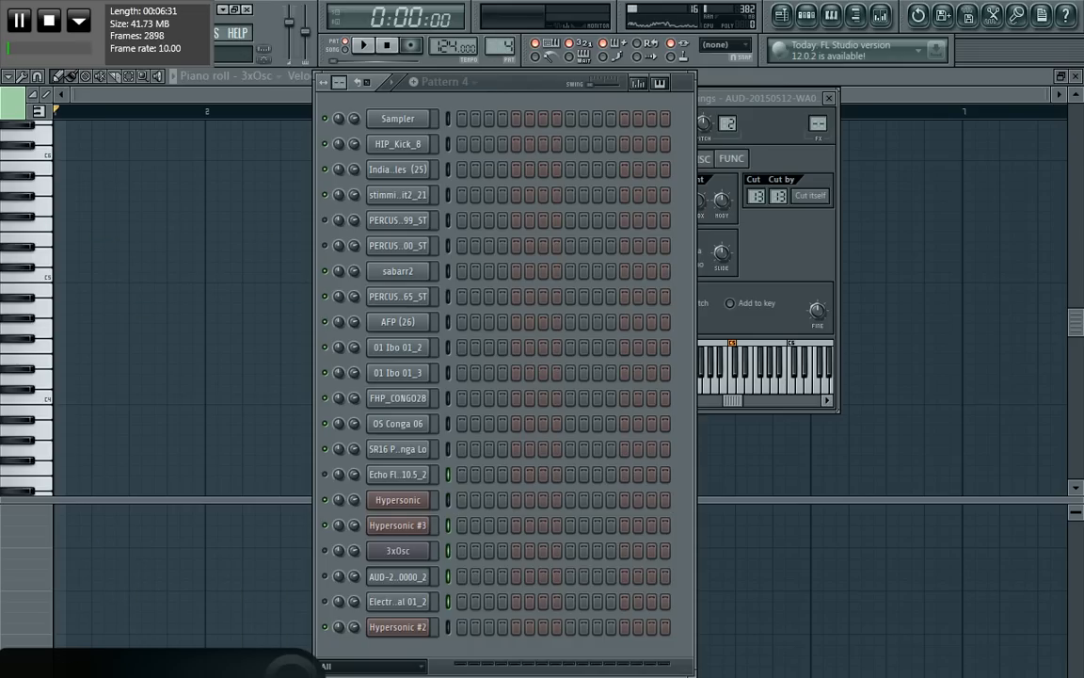
pyautogui.scroll(-1, 503, 45)
pyautogui.hotkey('ctrl', 'v')
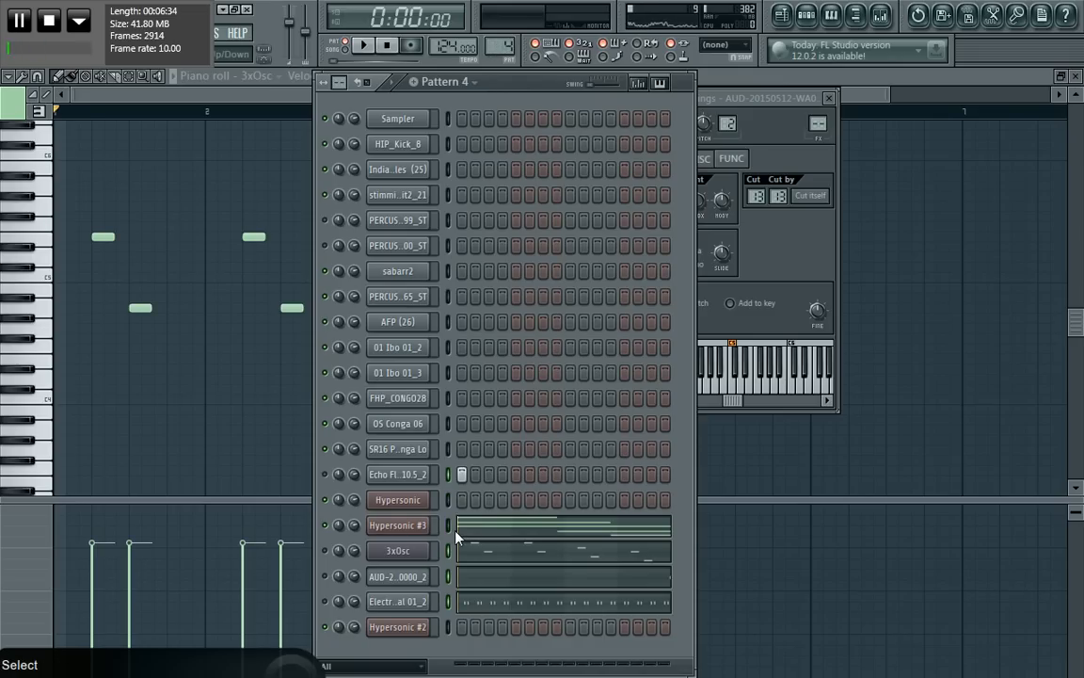
# Leave Hypersonic #3 in Pattern 4 and move the notes of Echo, 3xOsc, AUD and Electr..al 01_2 to Pattern 5
pyautogui.hotkey('ctrl', 'z')
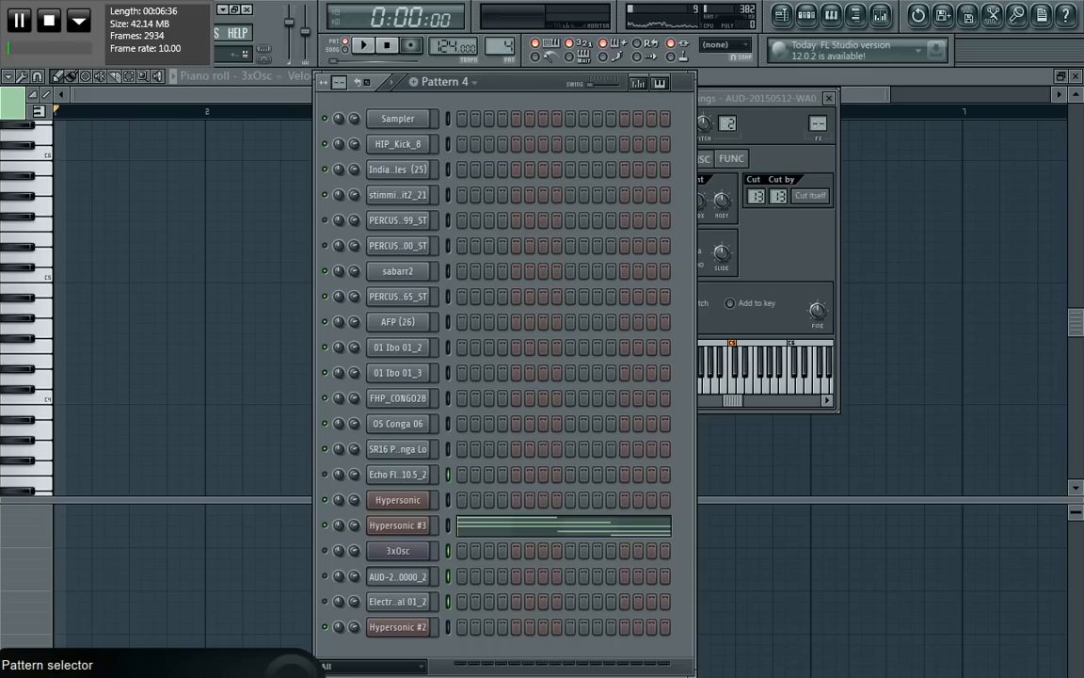
pyautogui.scroll(-1, 500, 45)
pyautogui.hotkey('ctrl', 'v')
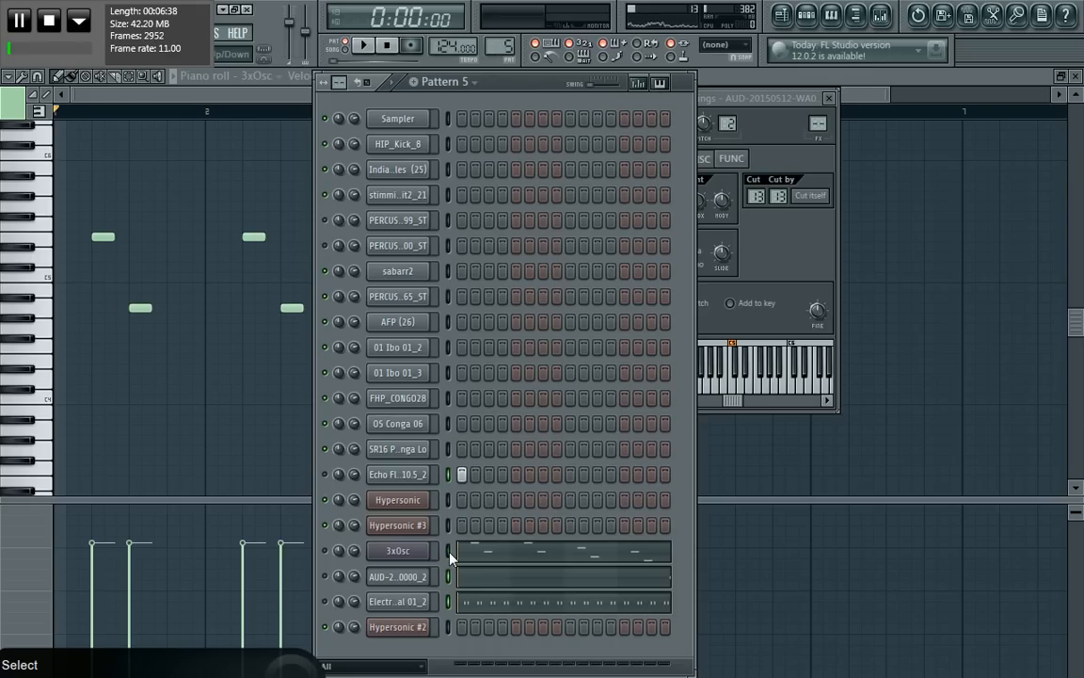
# Leave 3xOsc in Pattern 5 and Electr..al 01_2 in Pattern 6, moving the Echo and AUD channels' notes to Pattern 7
pyautogui.scroll(-1, 507, 45)
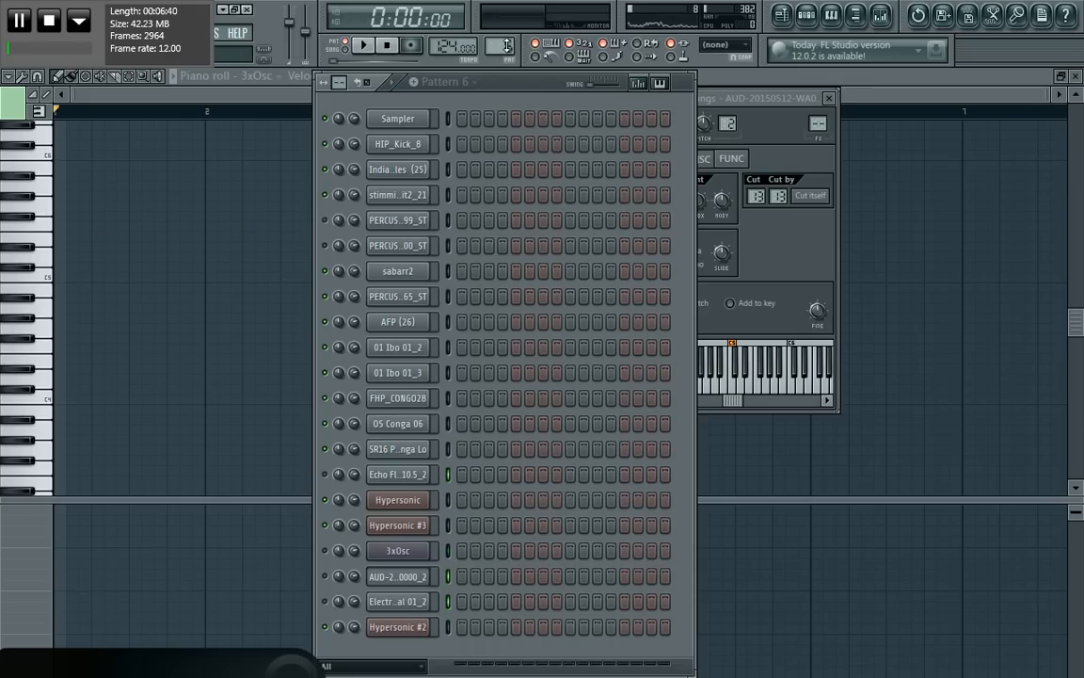
pyautogui.hotkey('ctrl', 'v')
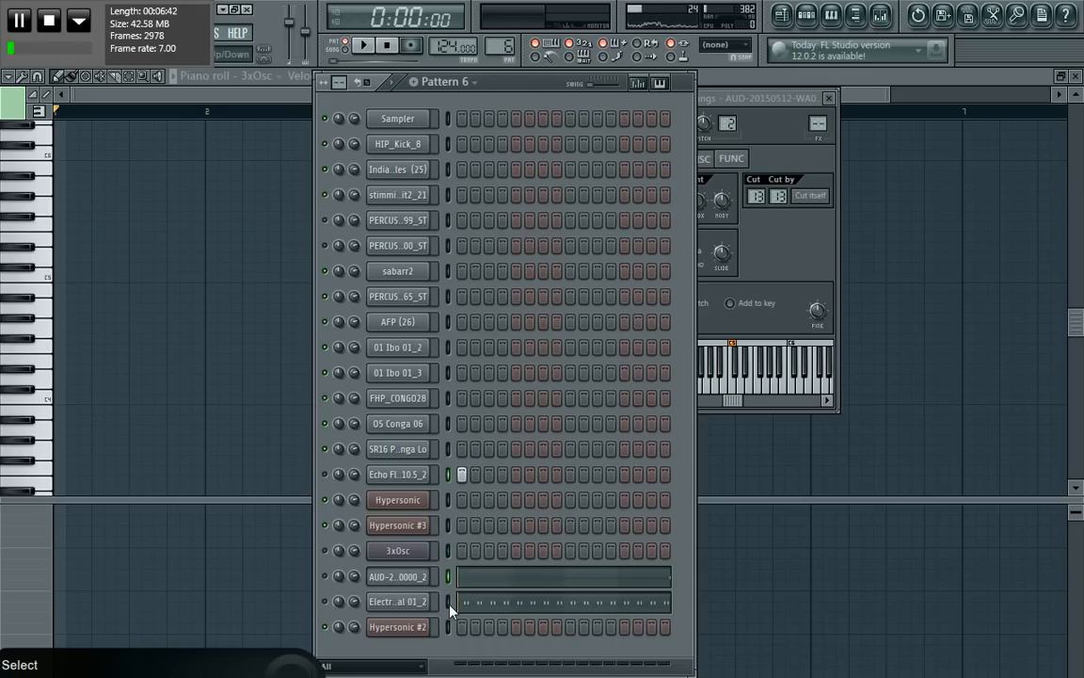
pyautogui.scroll(-1, 500, 45)
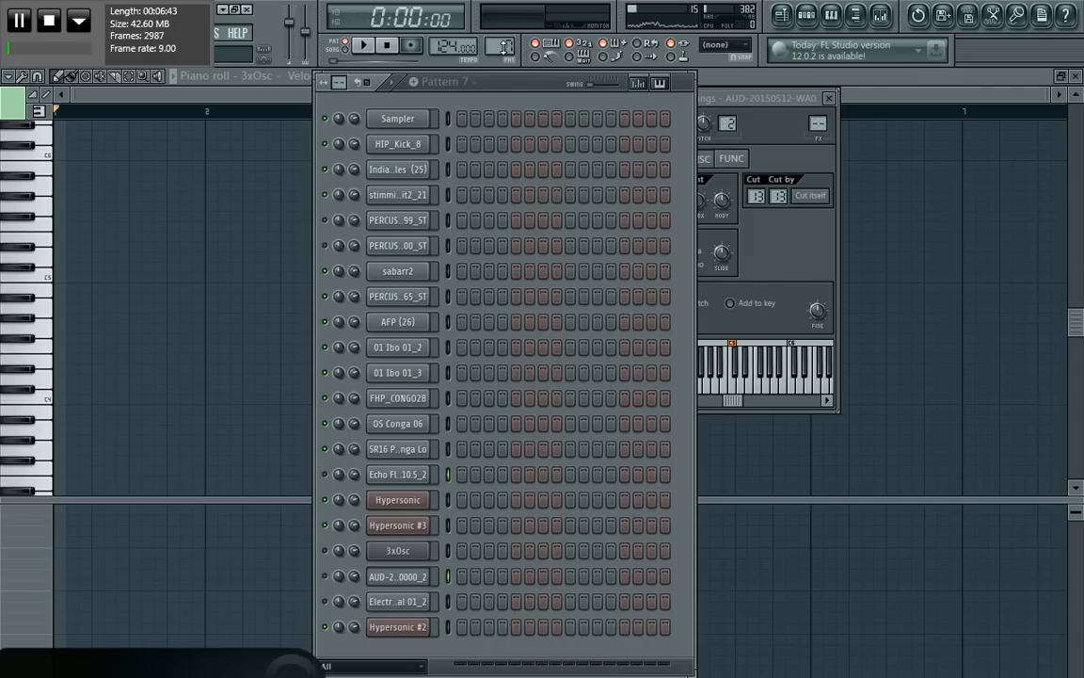
pyautogui.hotkey('ctrl', 'v')
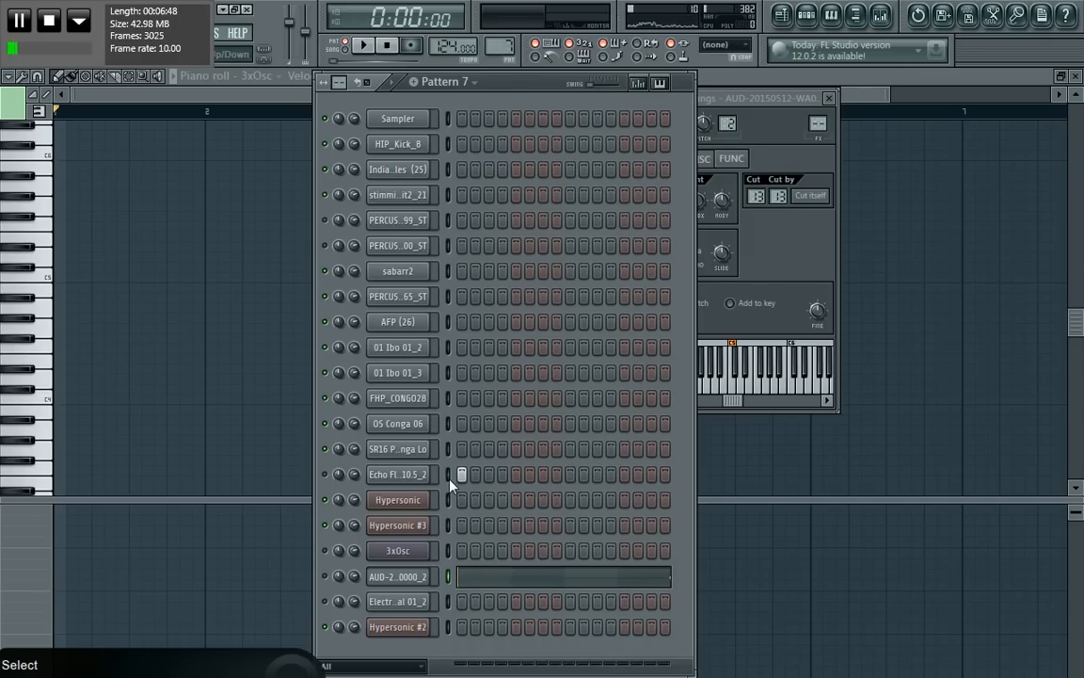
# Leave Echo in Pattern 7, move the AUD channel's notes to Pattern 8, and open the playlist
pyautogui.moveTo(500, 45); pyautogui.dragTo(500, 41)
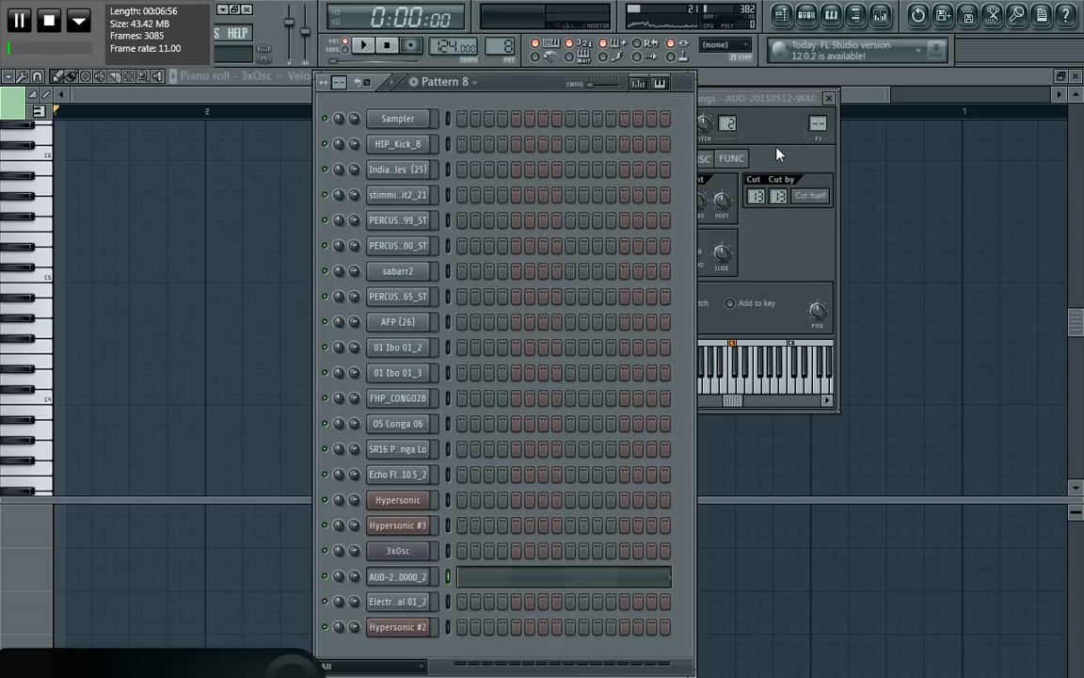
pyautogui.click(782, 14)
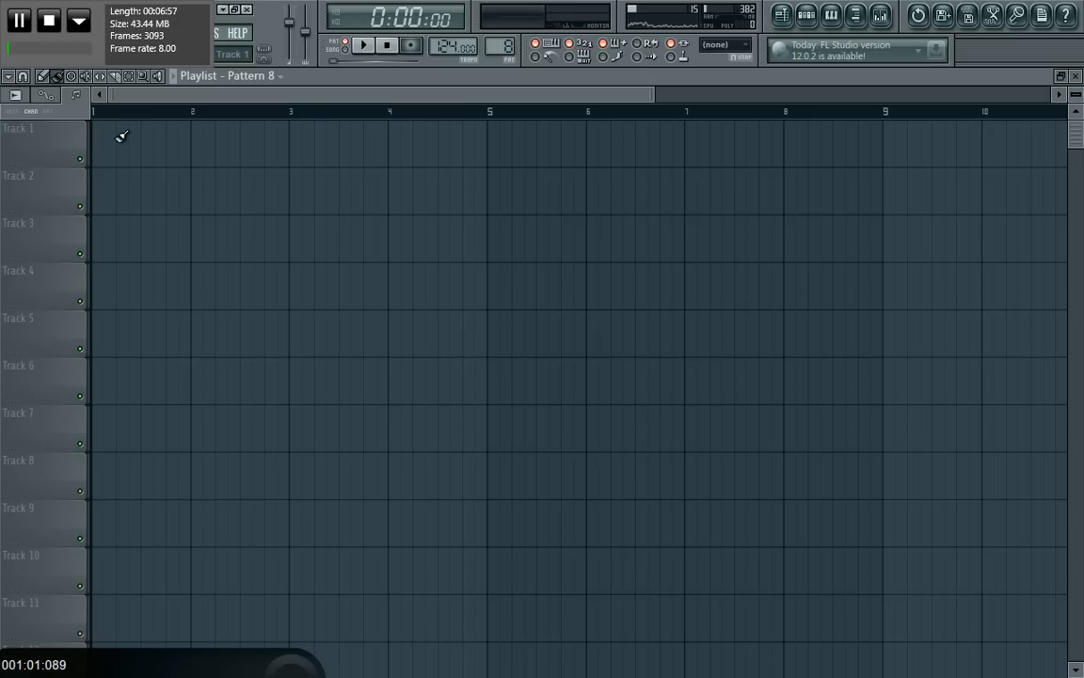
# Undo the Pattern 8 clips painted on Track 1 and fill the track with Pattern 1 clips from bar 1 to bar 33
pyautogui.moveTo(102, 145)
pyautogui.mouseDown()
pyautogui.moveTo(634, 162)
pyautogui.moveTo(890, 132)
pyautogui.mouseUp()
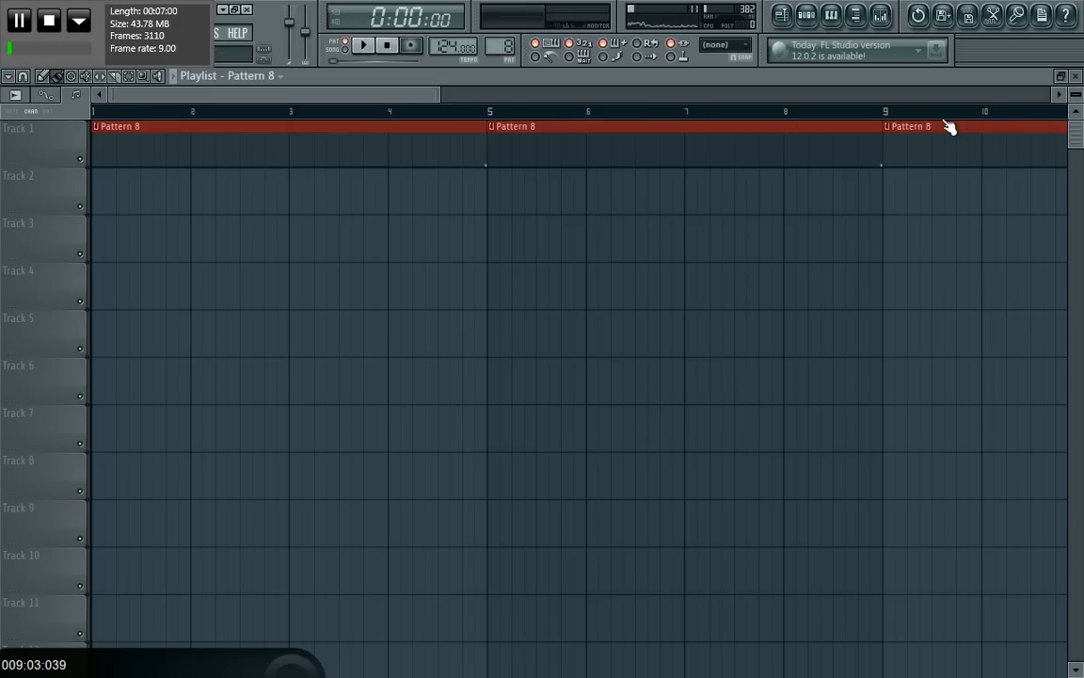
pyautogui.hotkey('ctrl', 'z')
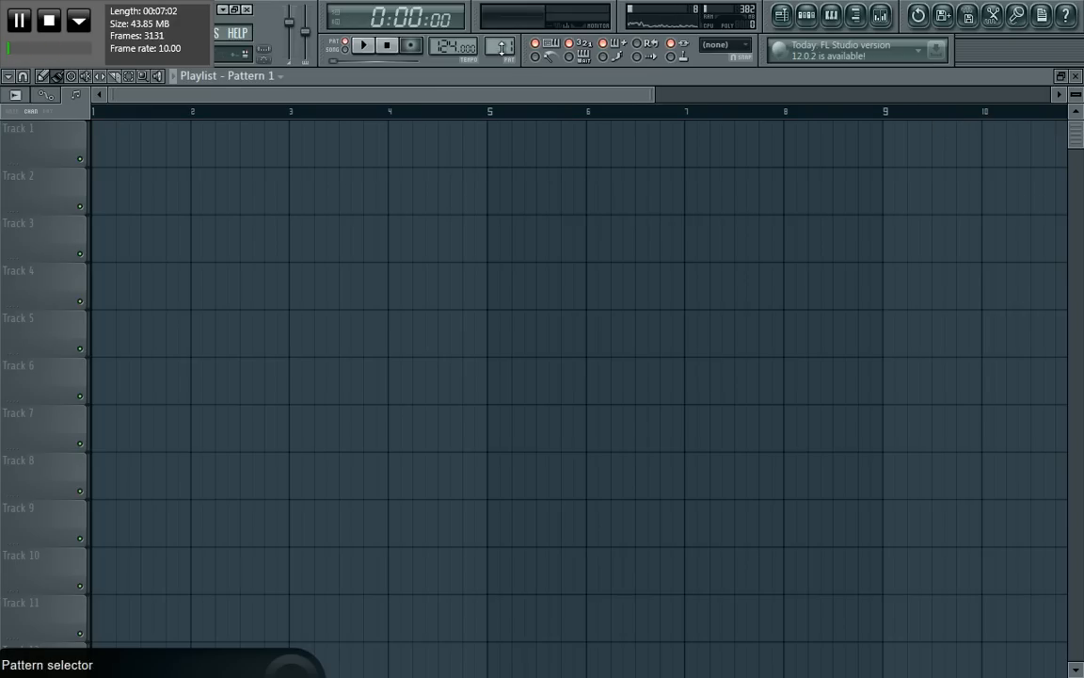
pyautogui.moveTo(106, 140)
pyautogui.mouseDown()
pyautogui.moveTo(803, 169)
pyautogui.moveTo(932, 155)
pyautogui.mouseUp()
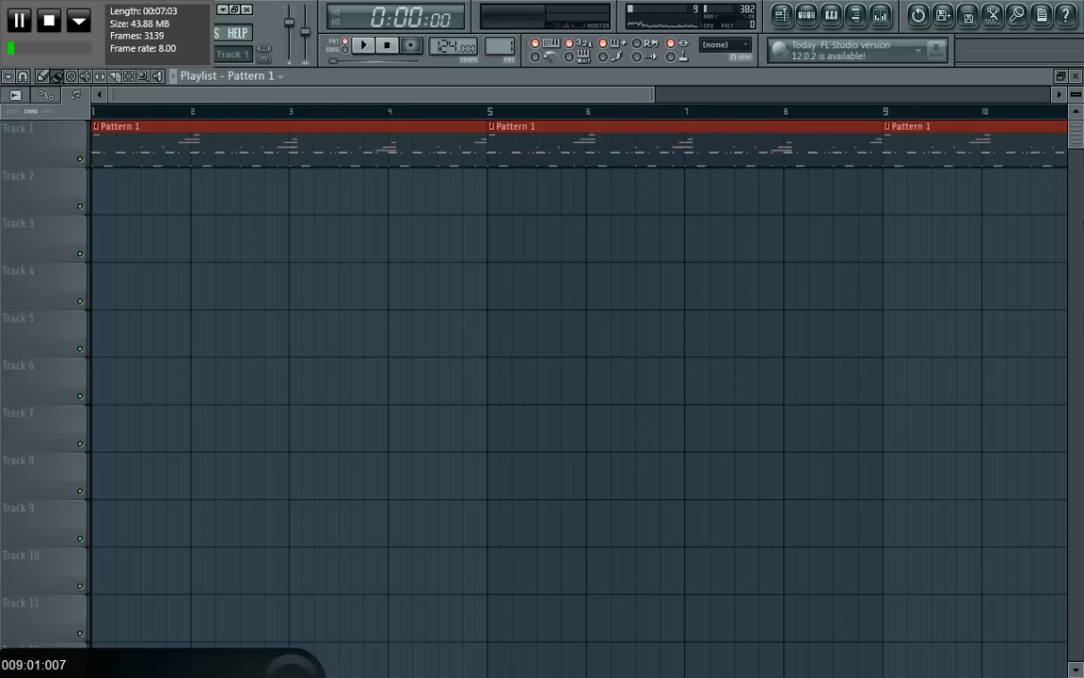
pyautogui.moveTo(1082, 223); pyautogui.dragTo(1035, 200)
pyautogui.moveTo(456, 95)
pyautogui.mouseDown()
pyautogui.moveTo(552, 73)
pyautogui.moveTo(617, 97)
pyautogui.moveTo(305, 111)
pyautogui.mouseUp()
pyautogui.moveTo(514, 158)
pyautogui.mouseDown()
pyautogui.moveTo(1055, 177)
pyautogui.moveTo(1081, 167)
pyautogui.mouseUp()
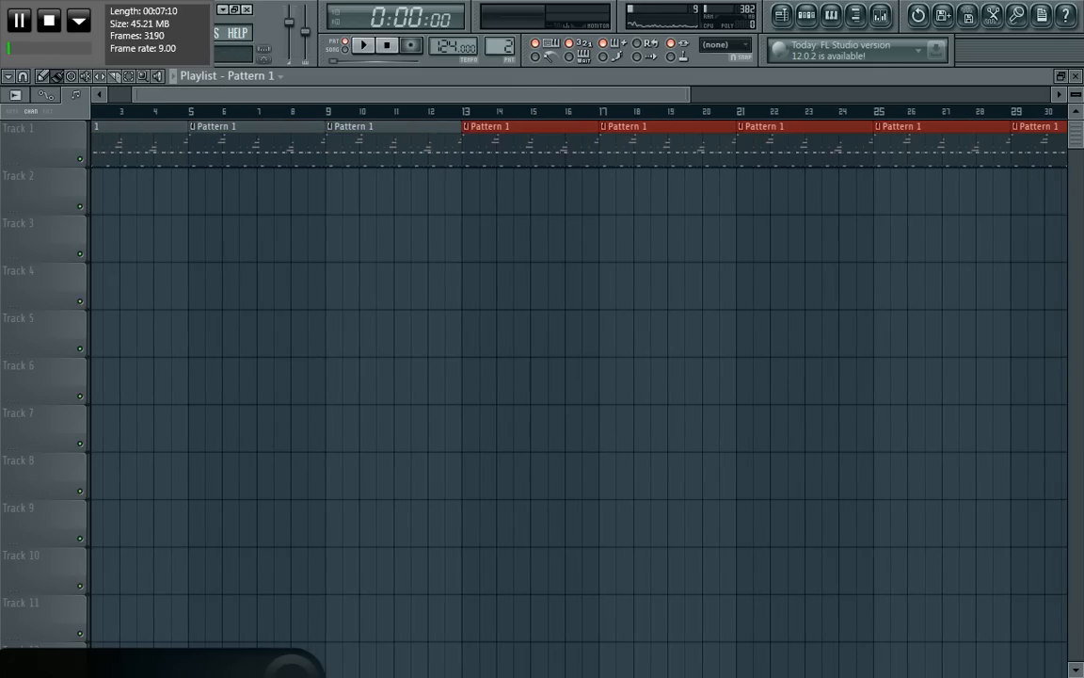
# Paint Pattern 2 on Track 2 from bar 9 to bar 33, and Pattern 3 on Track 3 from bar 17 to bar 33
pyautogui.moveTo(339, 181); pyautogui.dragTo(1059, 169)
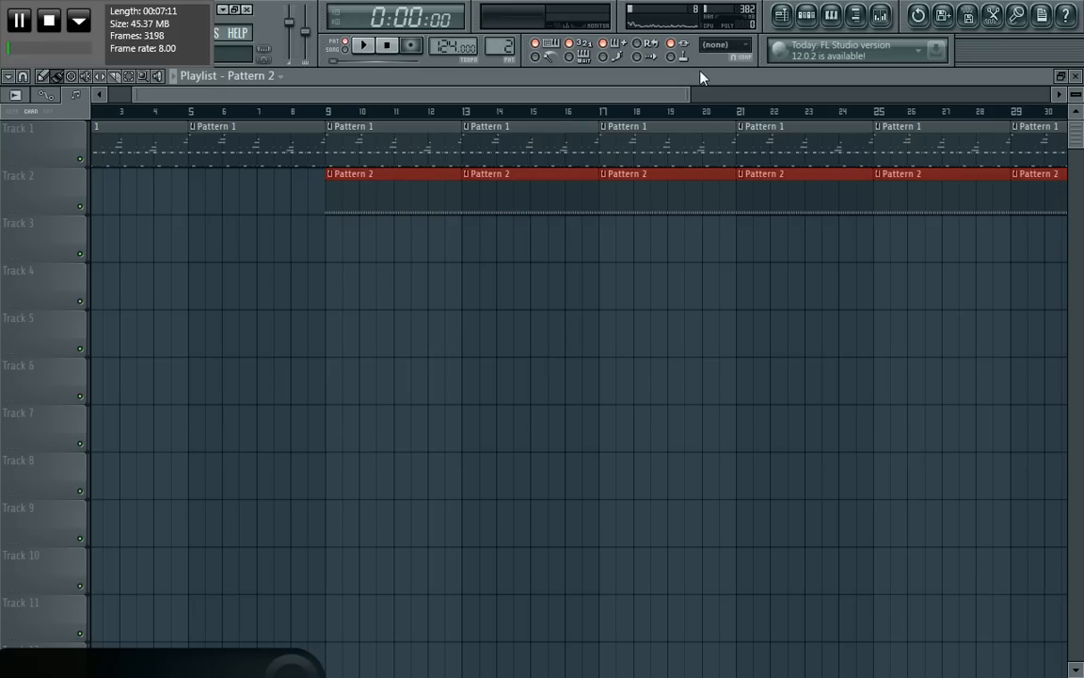
pyautogui.moveTo(687, 96); pyautogui.dragTo(501, 44)
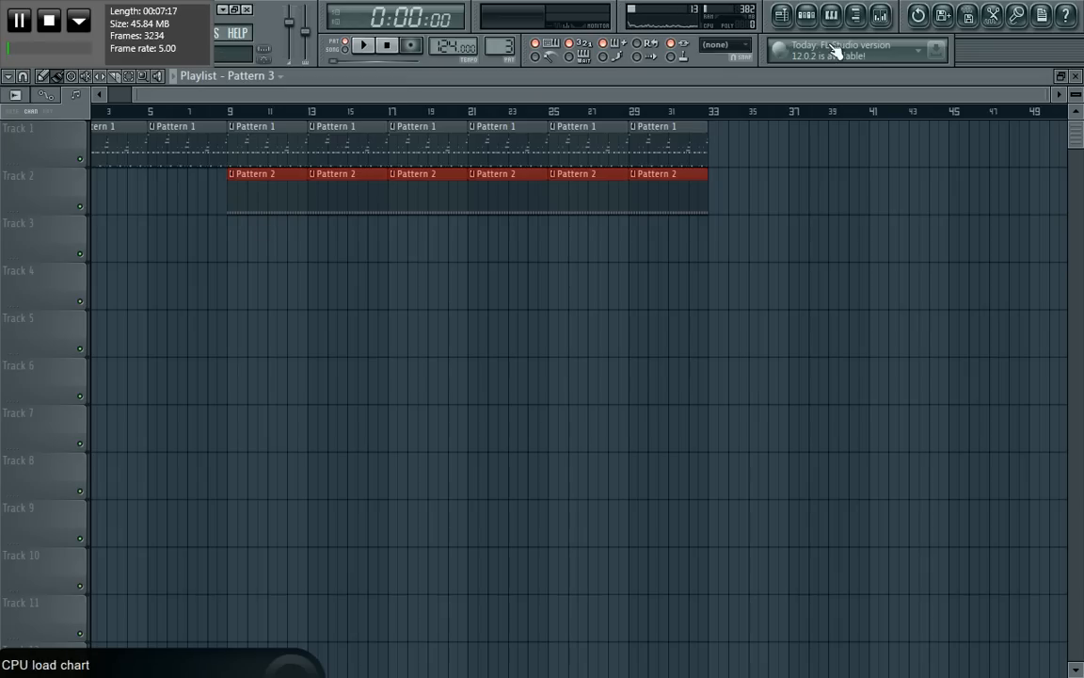
pyautogui.click(808, 16)
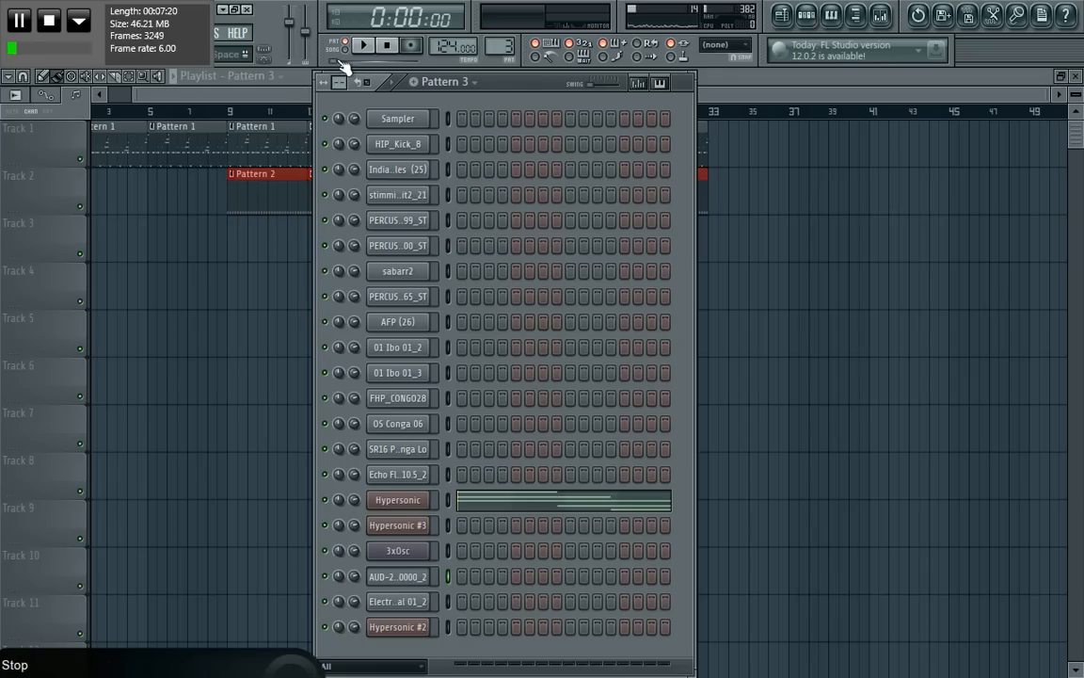
pyautogui.click(276, 97)
pyautogui.moveTo(399, 240); pyautogui.dragTo(670, 266)
# Place one Pattern 8 clip on Track 8 at bar 13
pyautogui.moveTo(500, 45); pyautogui.dragTo(500, 36)
pyautogui.click(806, 14)
pyautogui.moveTo(503, 53); pyautogui.dragTo(504, 40)
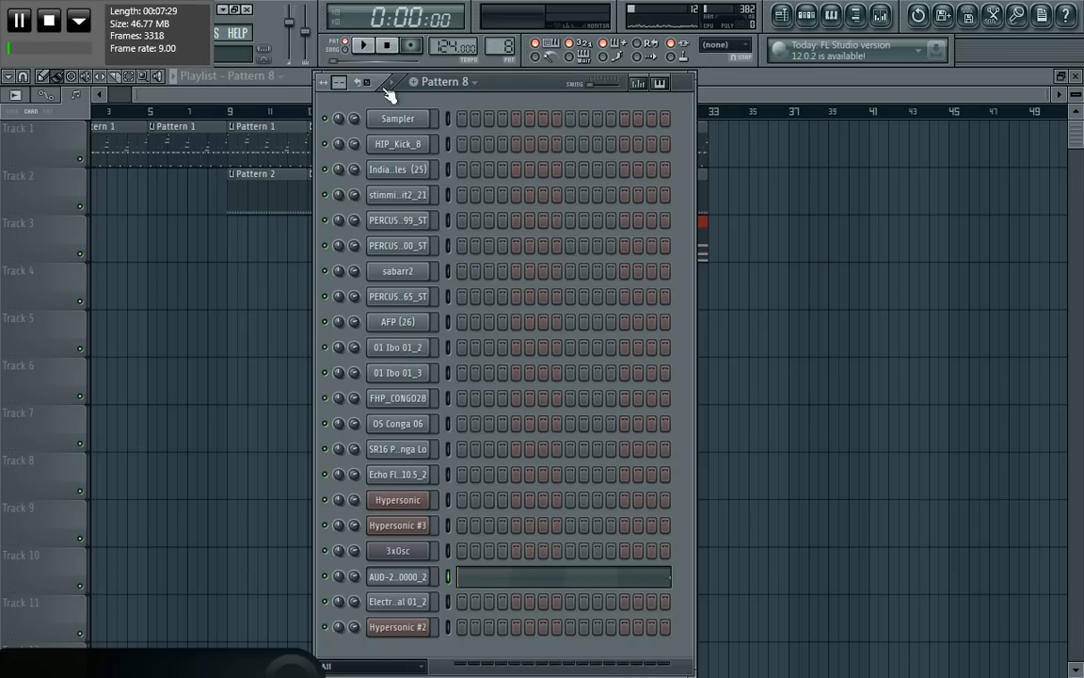
pyautogui.click(273, 102)
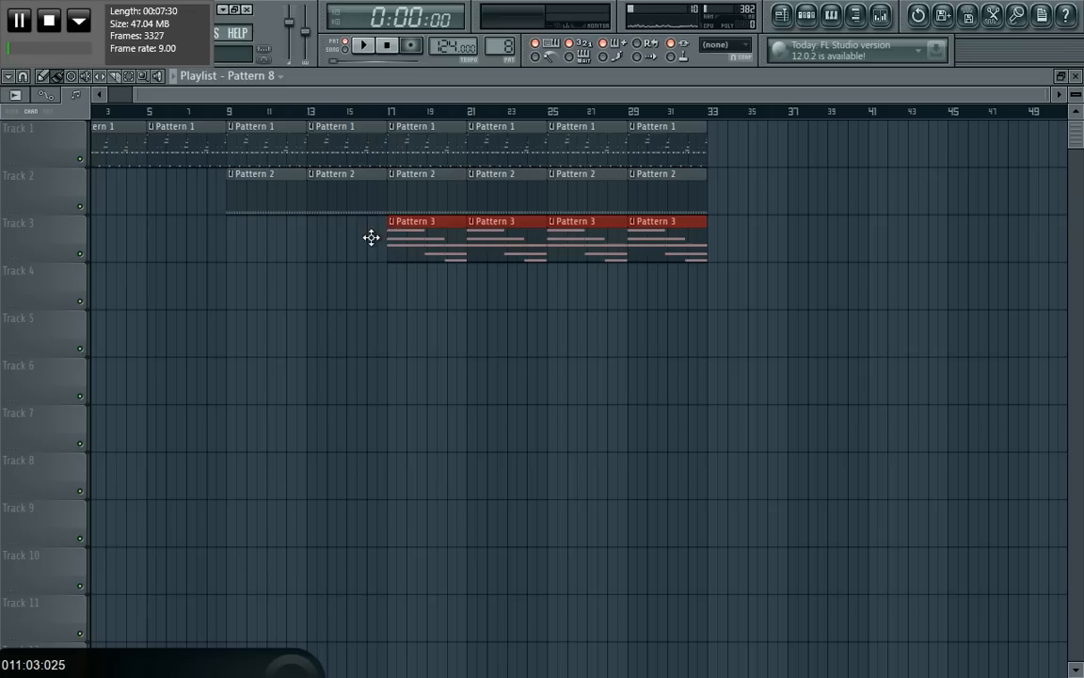
pyautogui.click(318, 481)
# Check which channel Pattern 4 holds and paint Pattern 4 on Track 4 from bar 1 to bar 33
pyautogui.moveTo(504, 45); pyautogui.dragTo(503, 52)
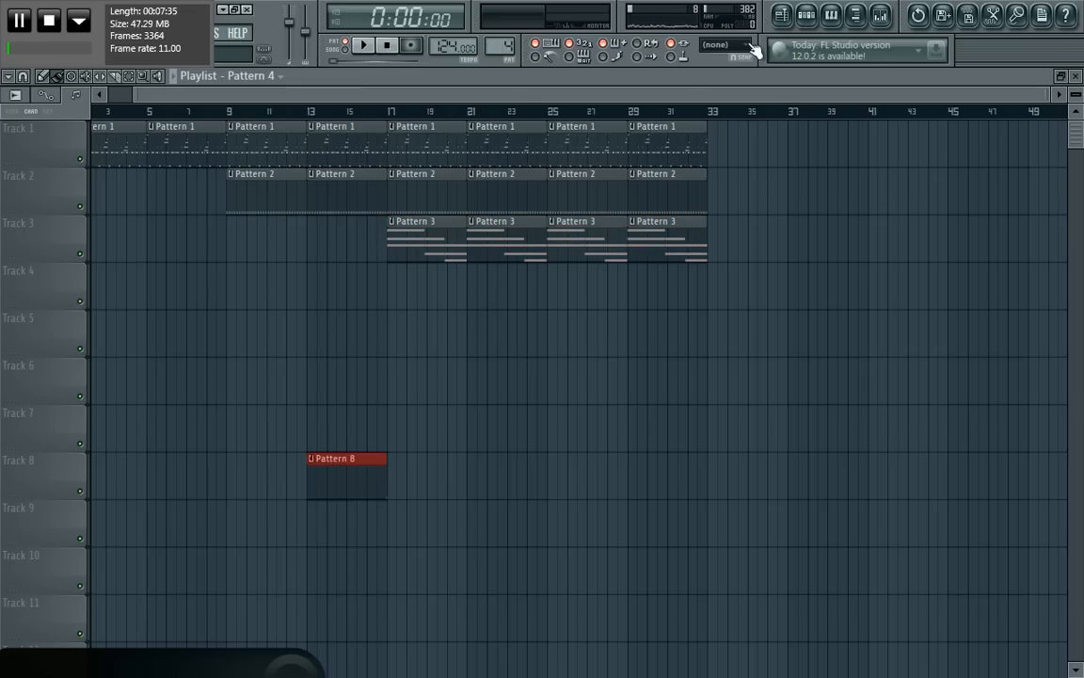
pyautogui.click(808, 16)
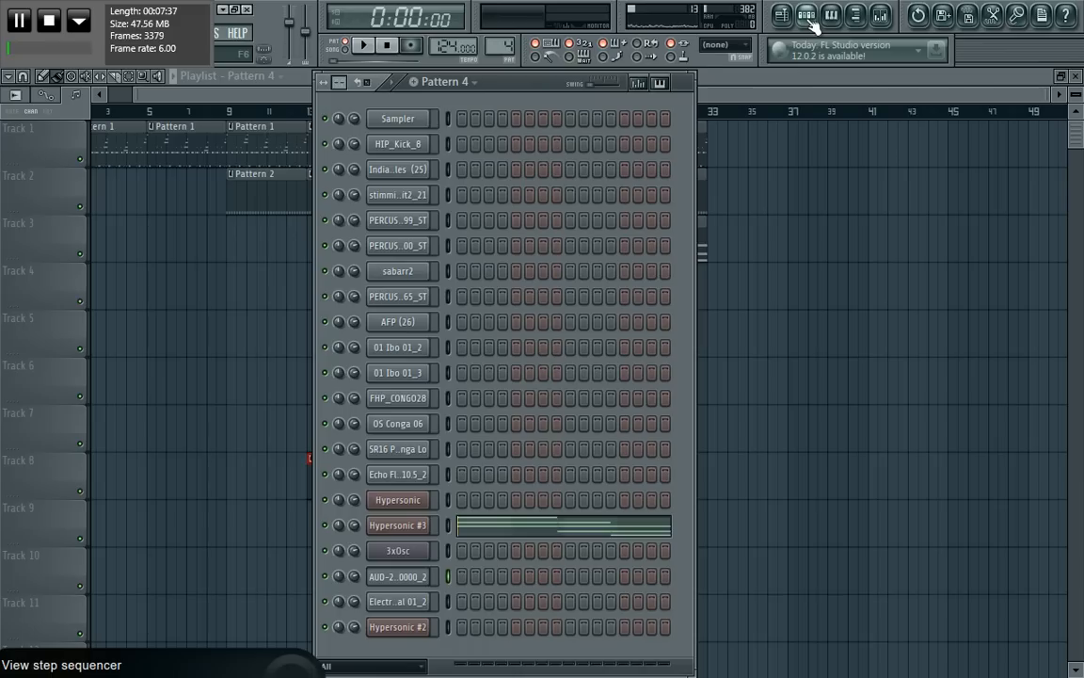
pyautogui.click(808, 16)
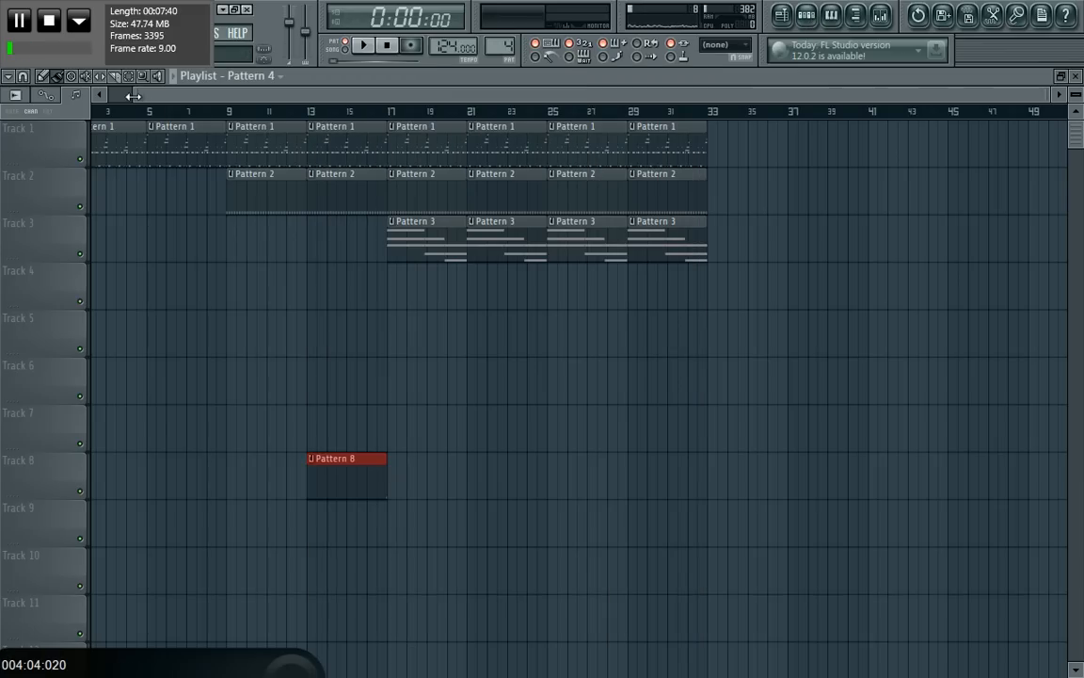
pyautogui.moveTo(132, 96); pyautogui.dragTo(117, 96)
pyautogui.moveTo(104, 290); pyautogui.dragTo(724, 296)
pyautogui.click(765, 284)
pyautogui.rightClick(764, 283)
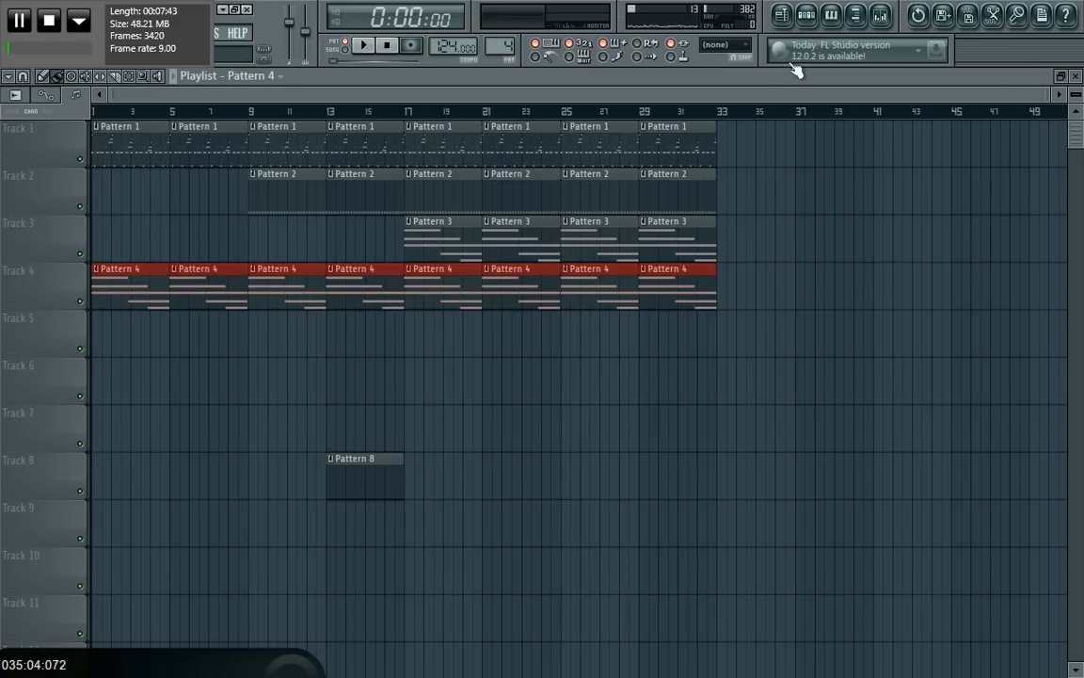
# Check which channel Pattern 5 holds and paint it on Track 5 from bar 17 to bar 33
pyautogui.click(809, 17)
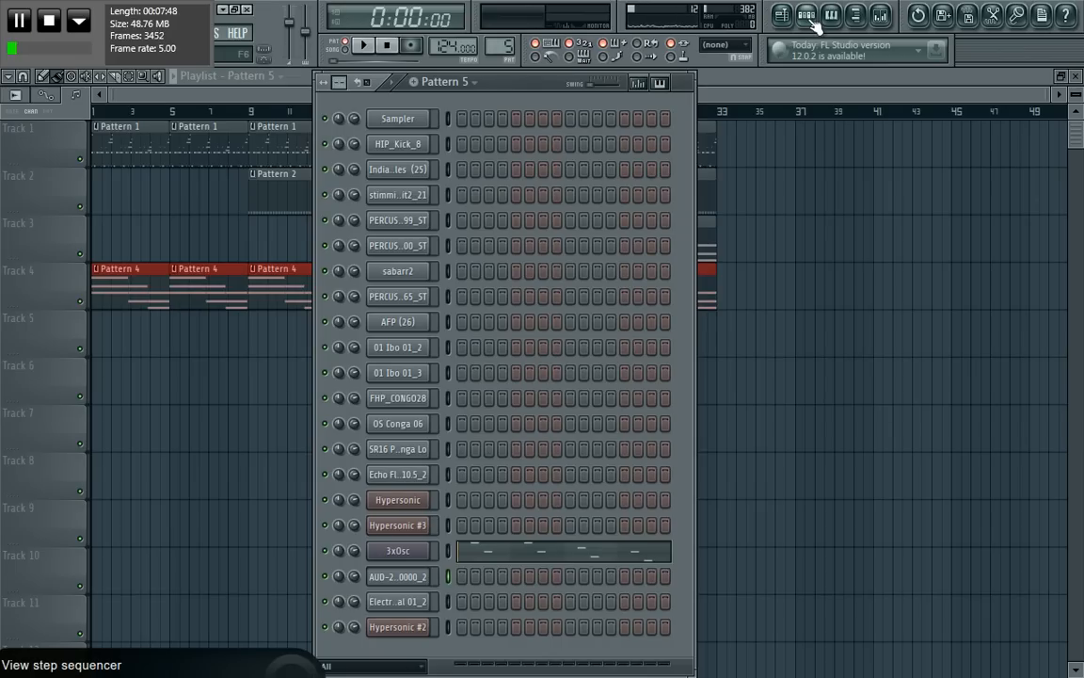
pyautogui.click(810, 17)
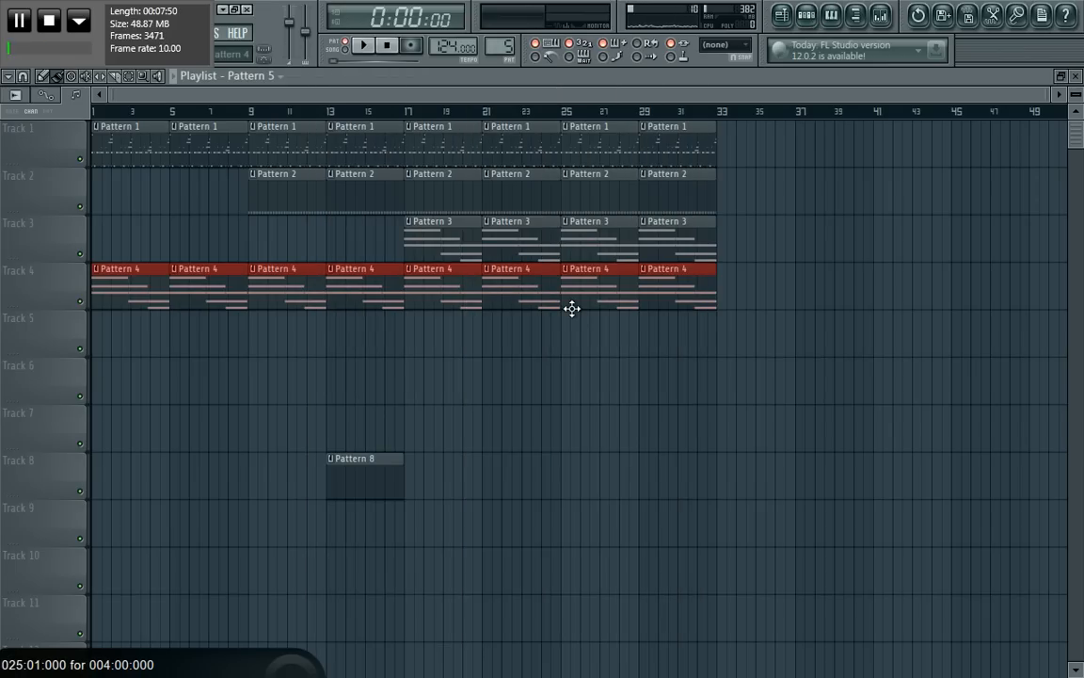
pyautogui.moveTo(414, 353); pyautogui.dragTo(670, 343)
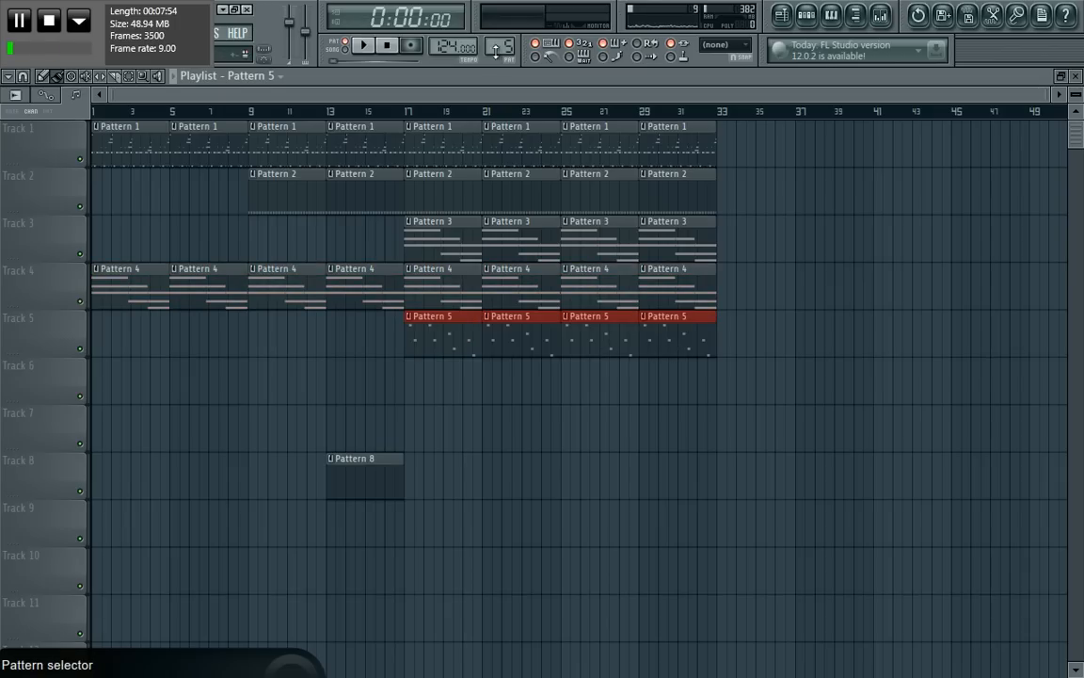
# Check Pattern 6's channel and paint the pattern on Track 6 from bar 25 to bar 33
pyautogui.click(811, 19)
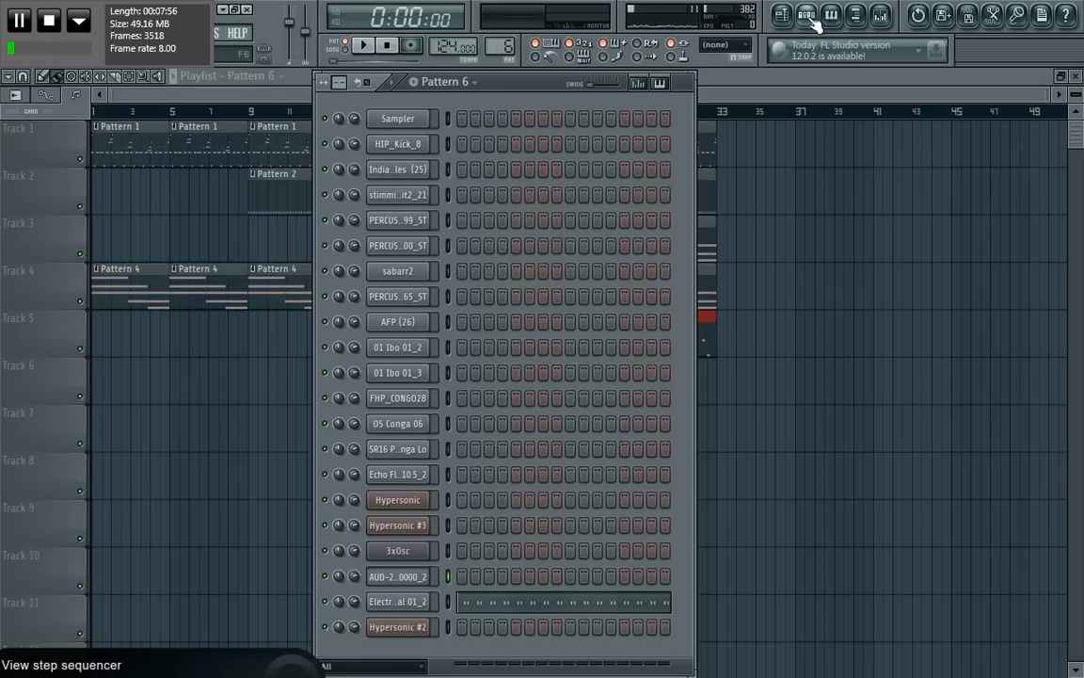
pyautogui.click(812, 20)
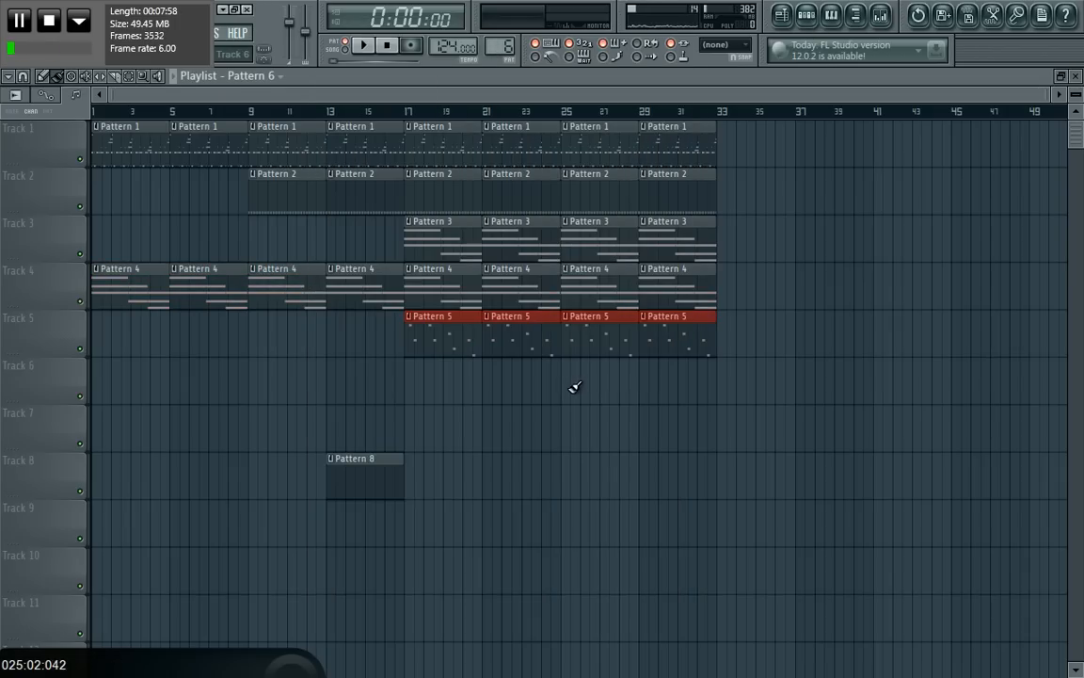
pyautogui.moveTo(575, 387); pyautogui.dragTo(680, 387)
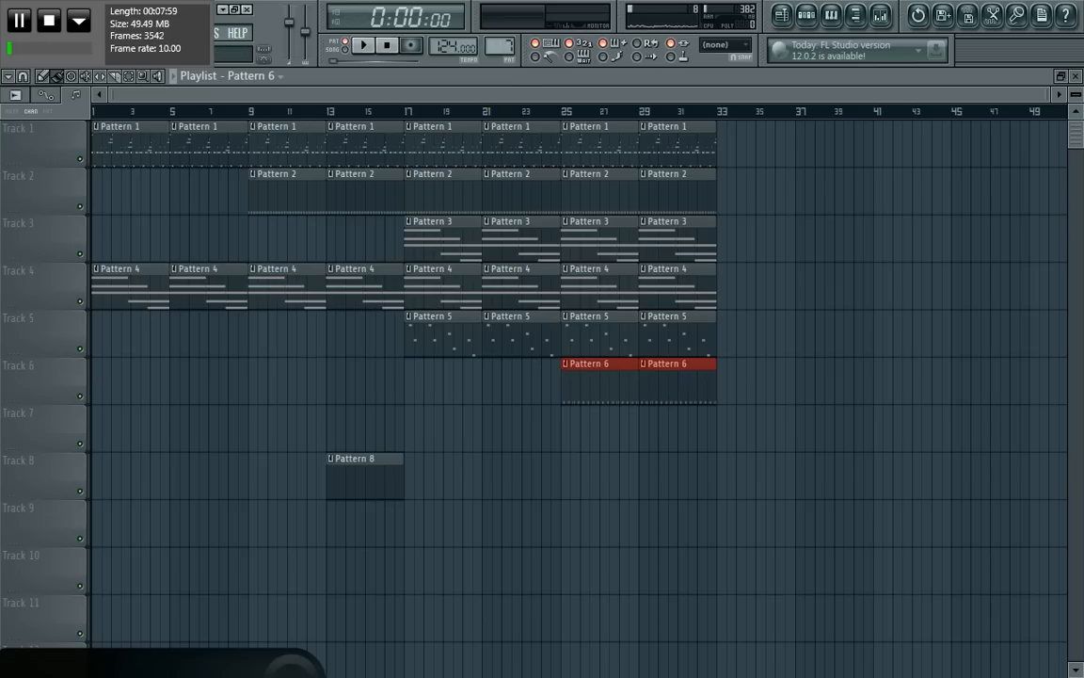
# Place single Pattern 7 clips on Track 7 at bars 9, 17 and 25
pyautogui.scroll(-1, 499, 45)
pyautogui.click(812, 19)
pyautogui.click(811, 19)
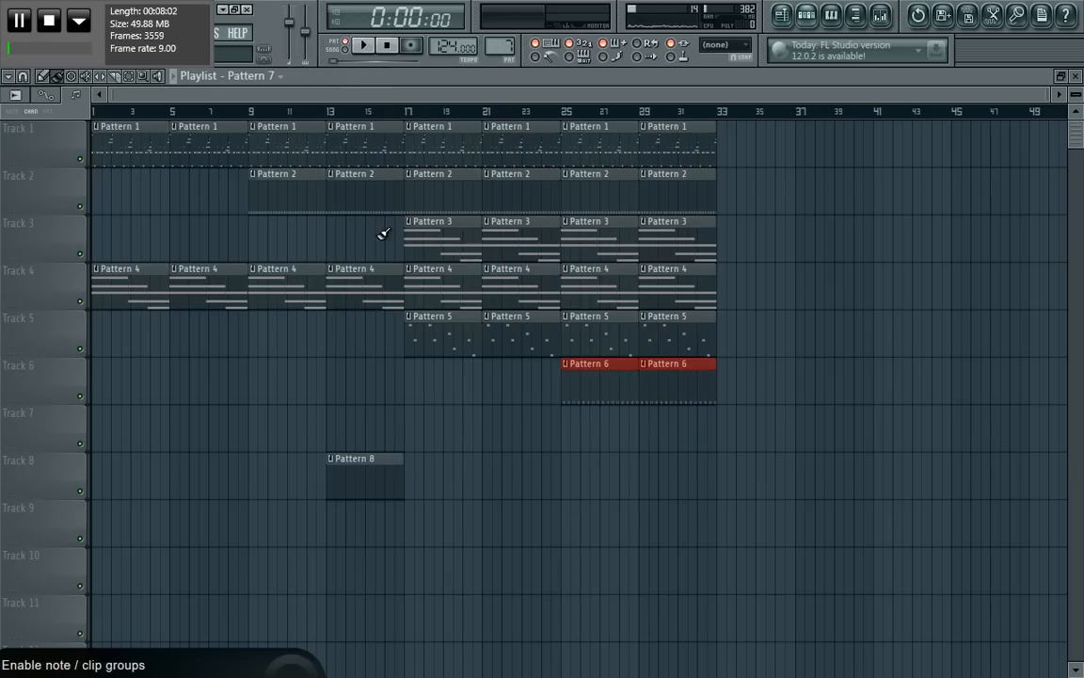
pyautogui.click(259, 423)
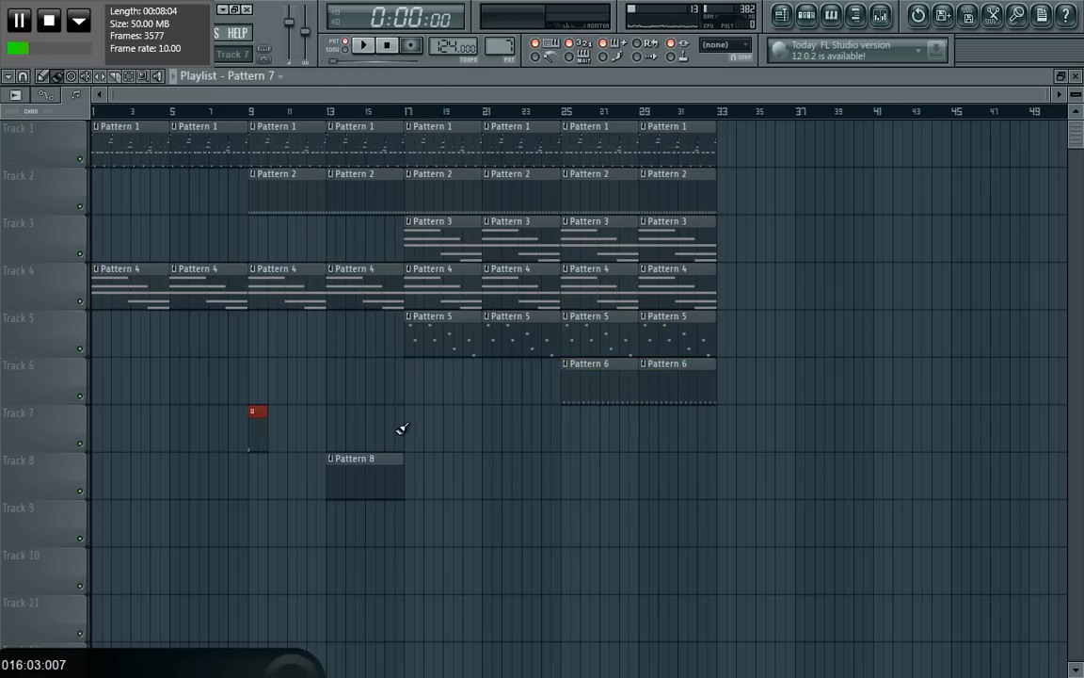
pyautogui.click(415, 434)
pyautogui.click(571, 435)
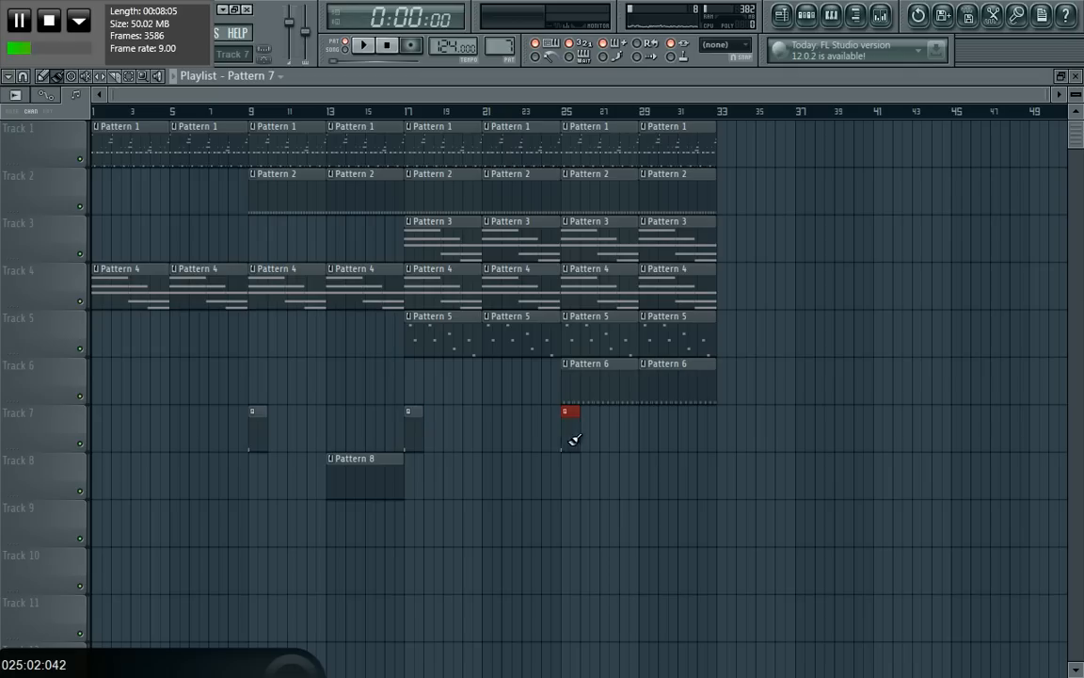
# Create an automation clip for the volume level adjustment of Pattern 4's Hypersonic #3 channel and return to the playlist
pyautogui.click(336, 269)
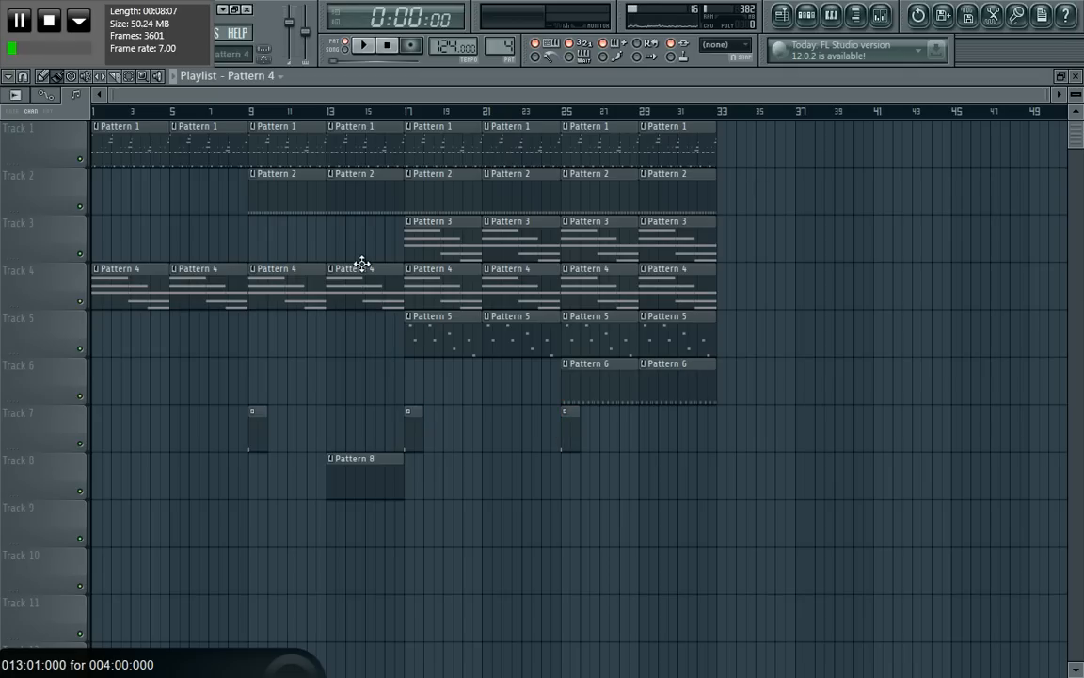
pyautogui.click(802, 13)
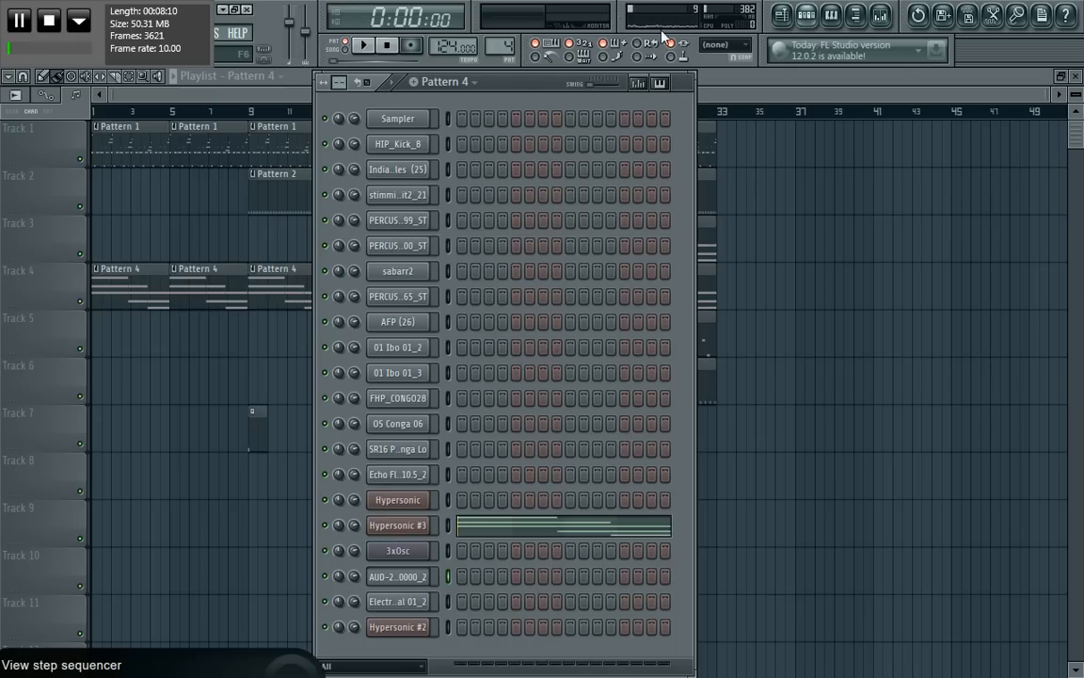
pyautogui.click(406, 525)
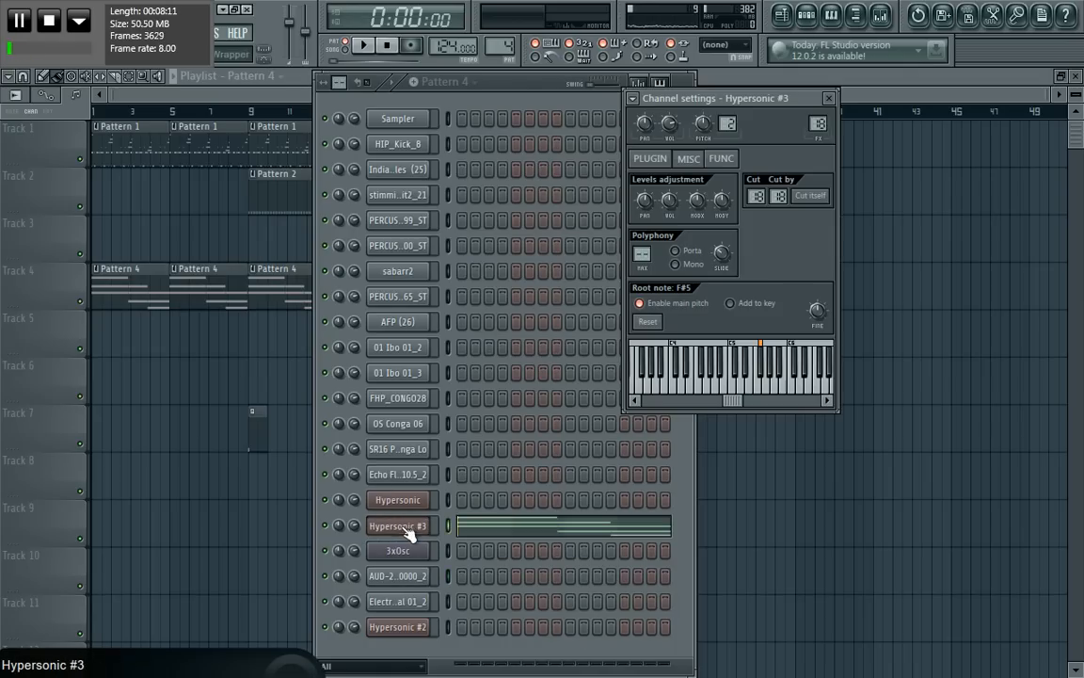
pyautogui.rightClick(669, 200)
pyautogui.click(704, 301)
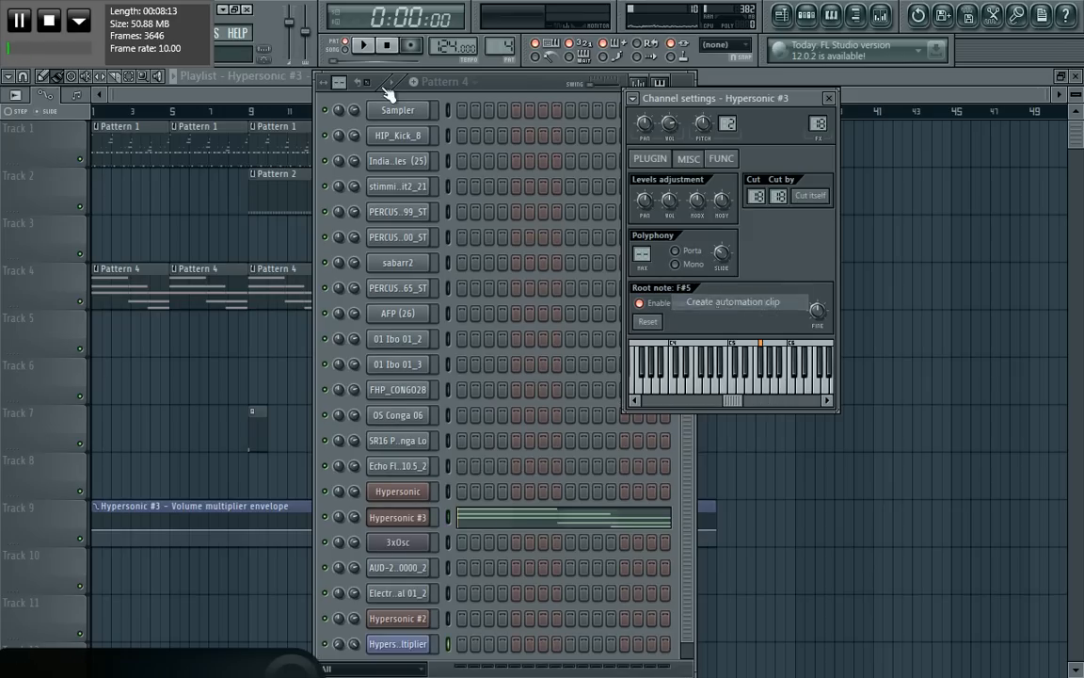
pyautogui.click(271, 77)
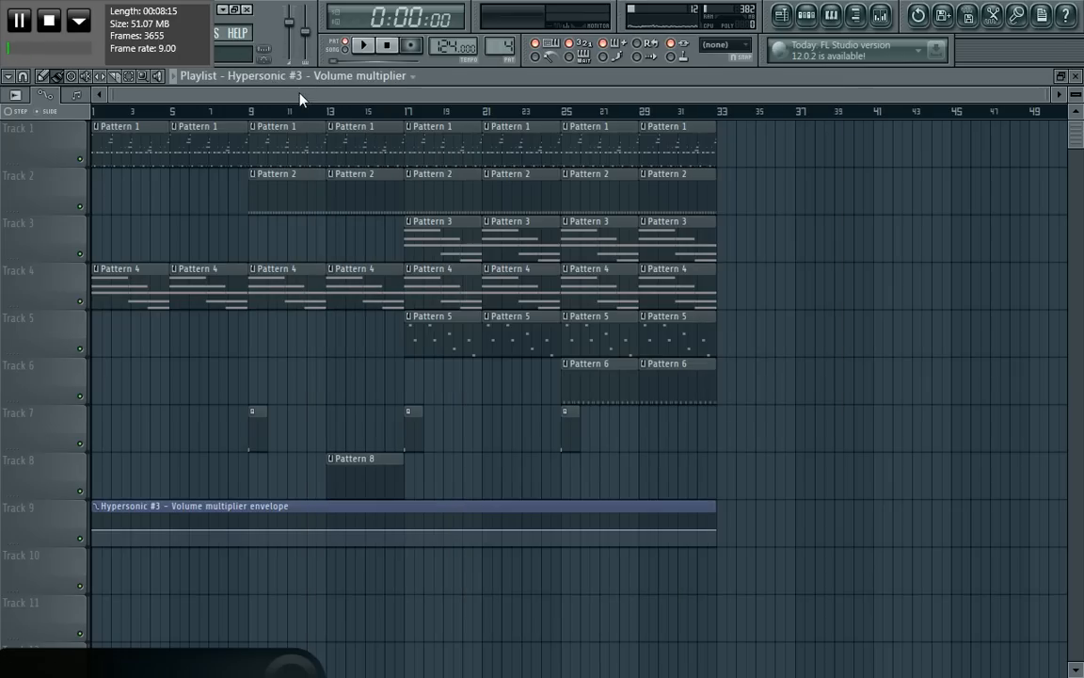
# Add a point at bar 17 of the Hypersonic #3 volume envelope and lower its starting point to the minimum for a fade-in
pyautogui.rightClick(414, 529)
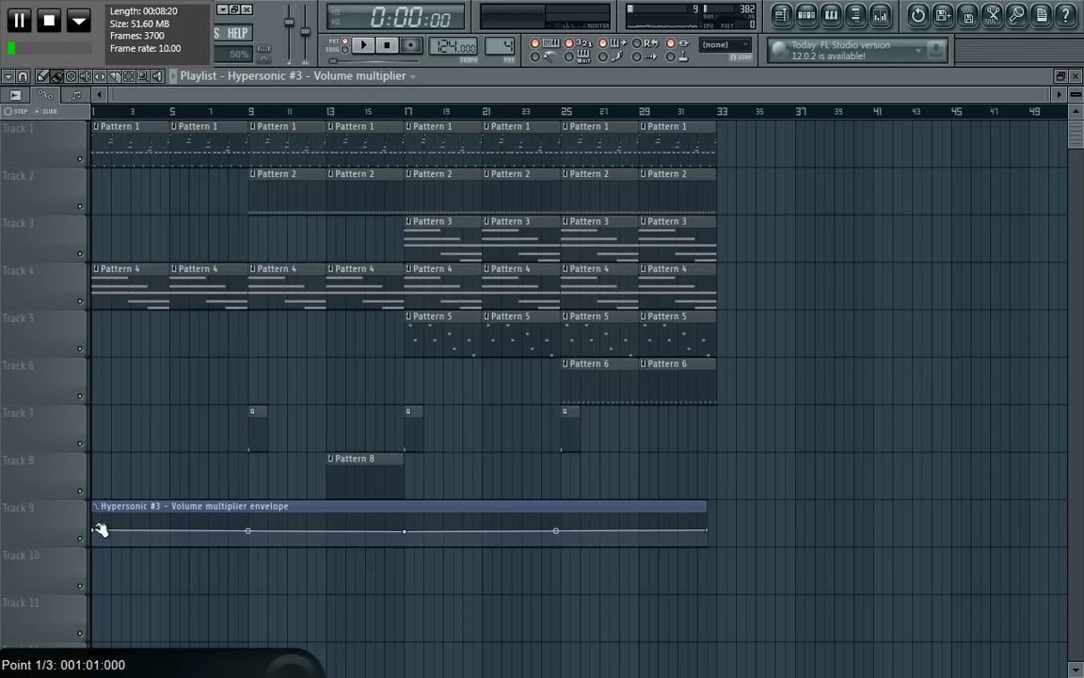
pyautogui.moveTo(93, 530); pyautogui.dragTo(92, 570)
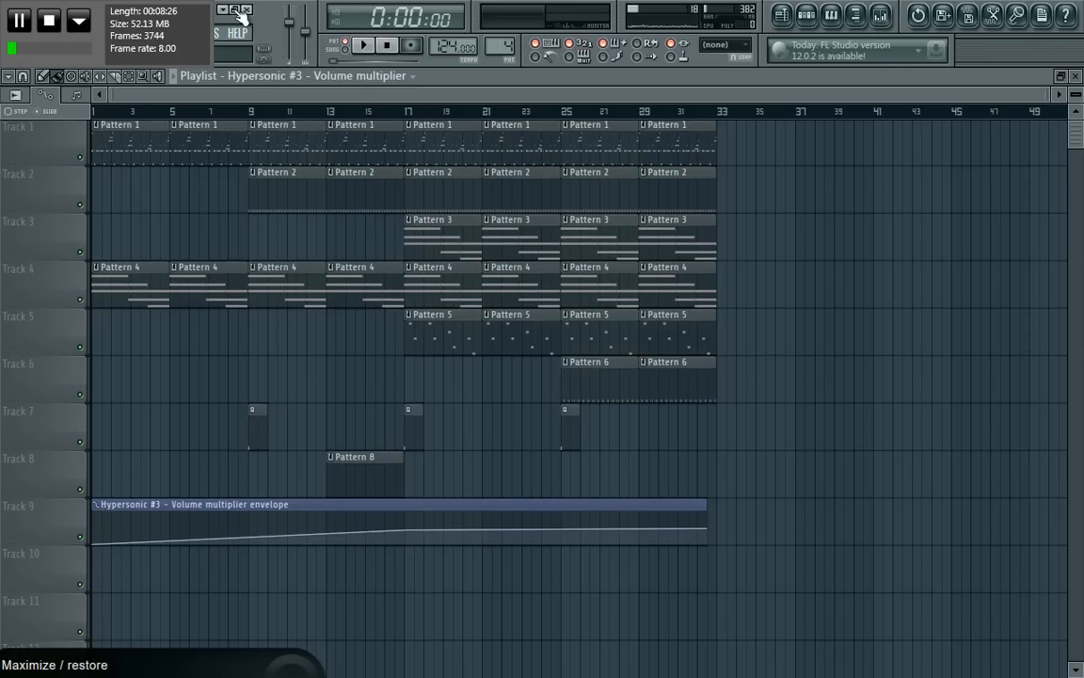
# Bring up the MP3 export's save dialog for motion, cancel it, and switch playback to song mode
pyautogui.click(28, 33)
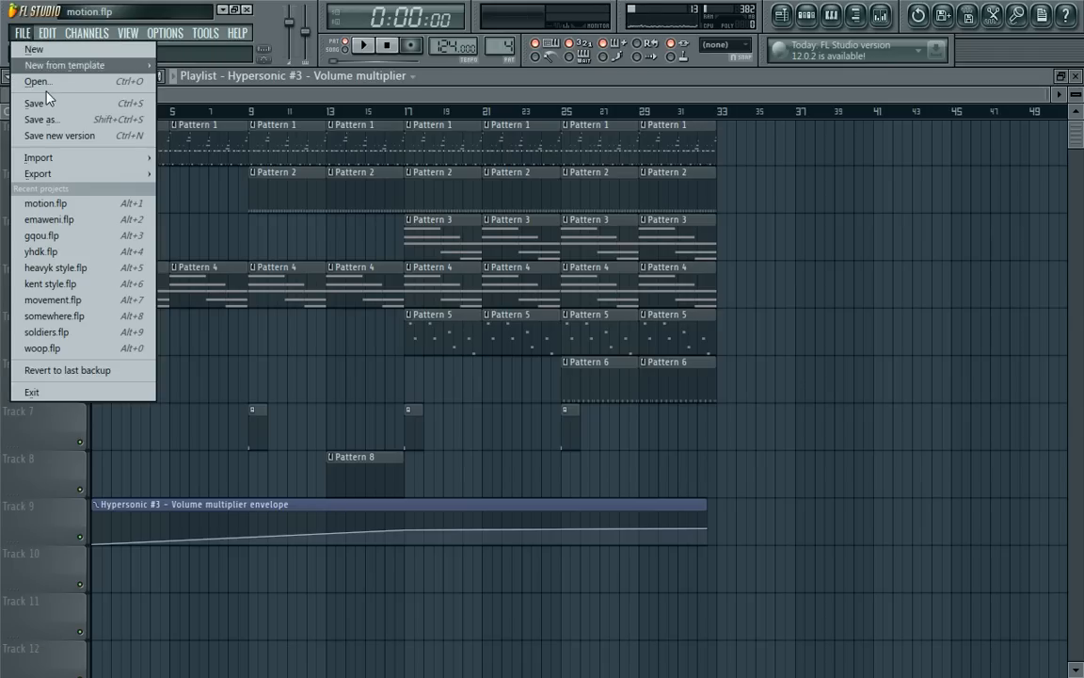
pyautogui.moveTo(60, 173)
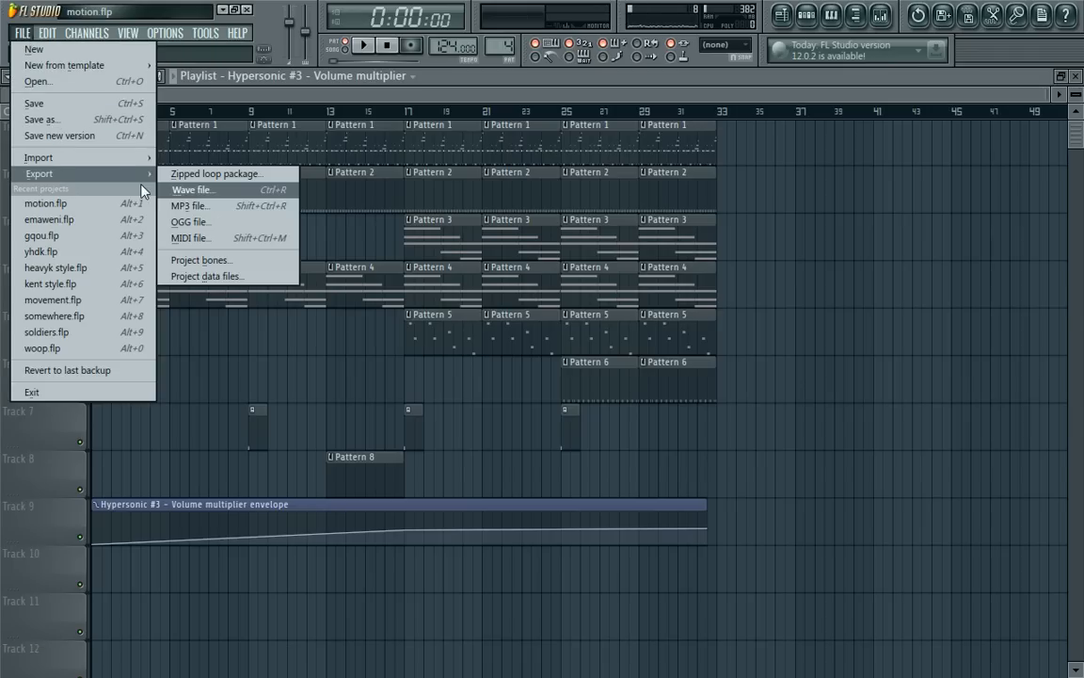
pyautogui.click(193, 205)
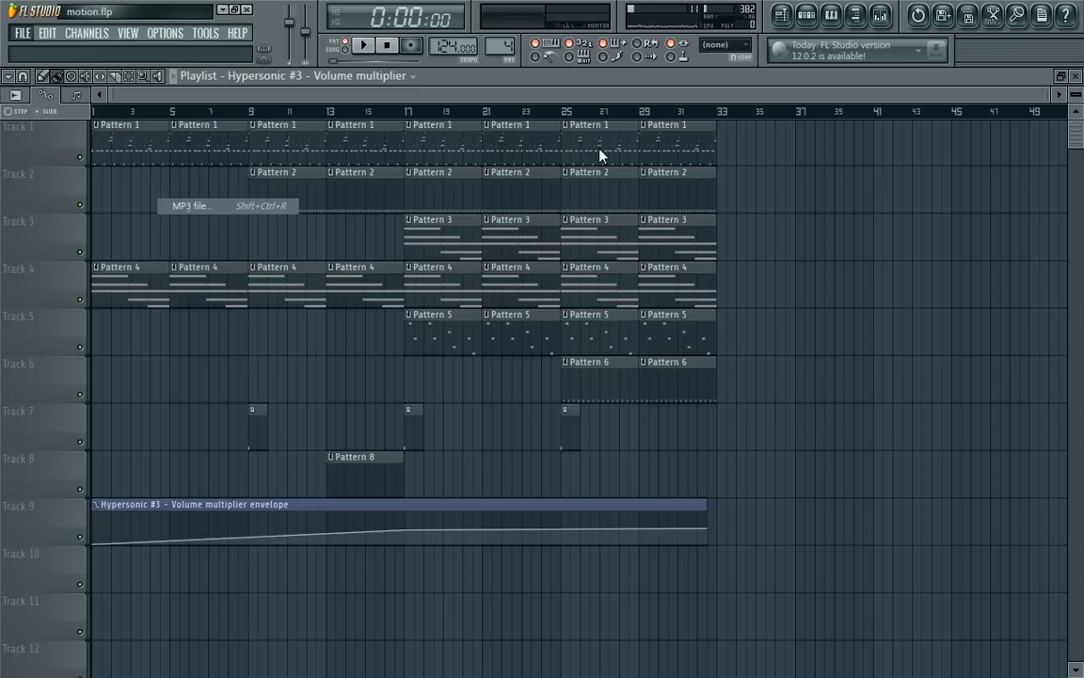
pyautogui.click(345, 48)
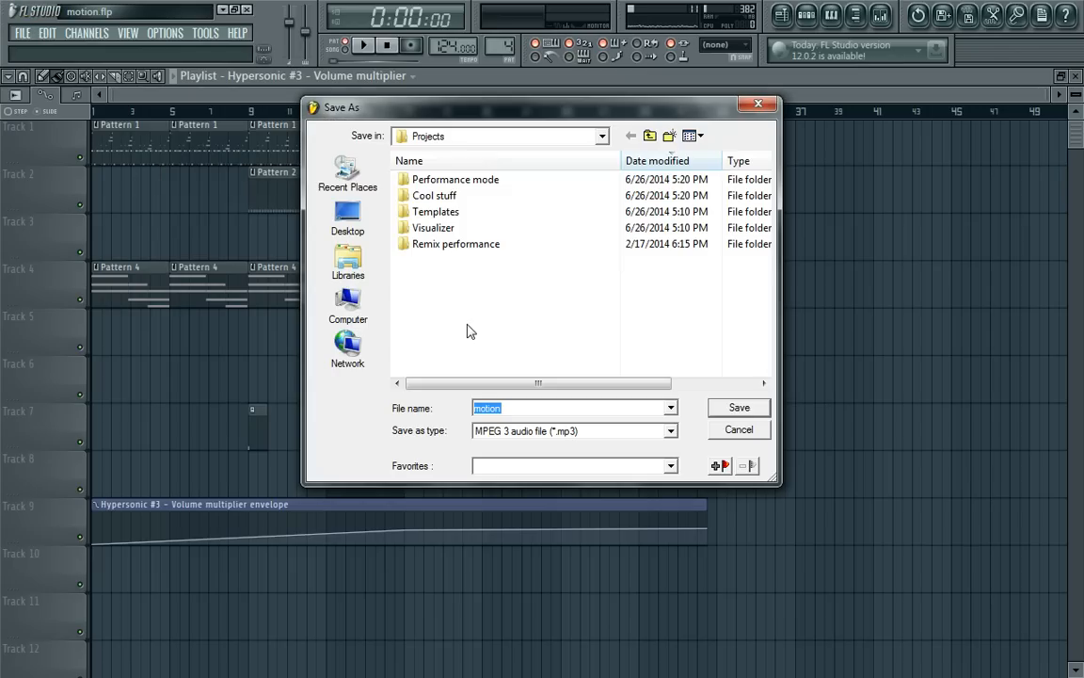
pyautogui.click(738, 429)
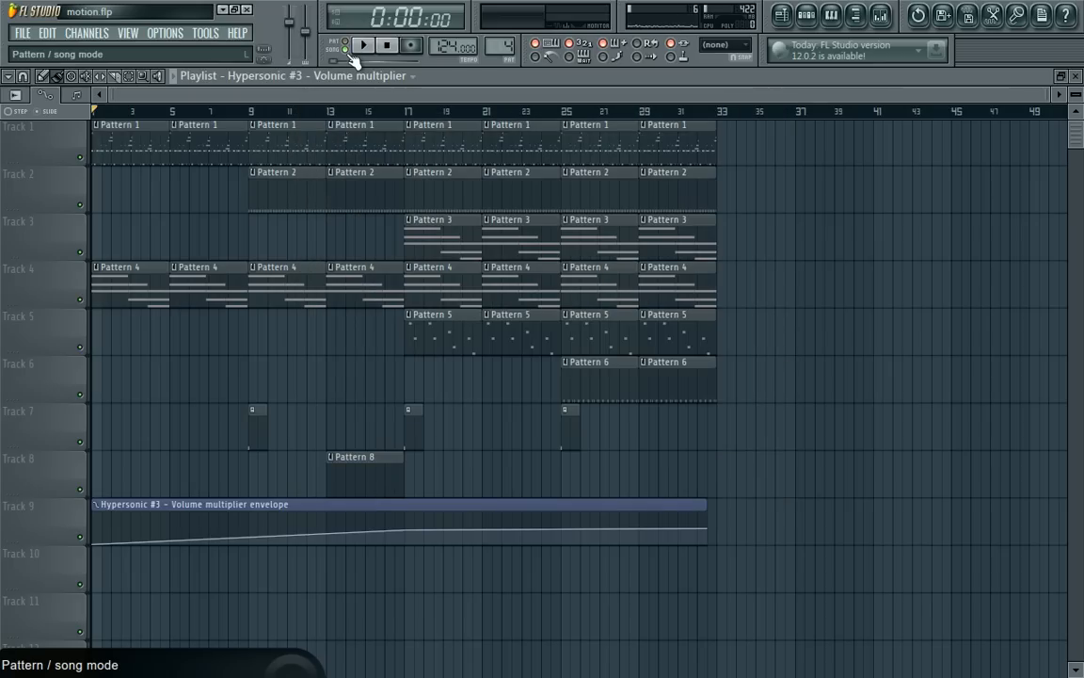
pyautogui.press('super')
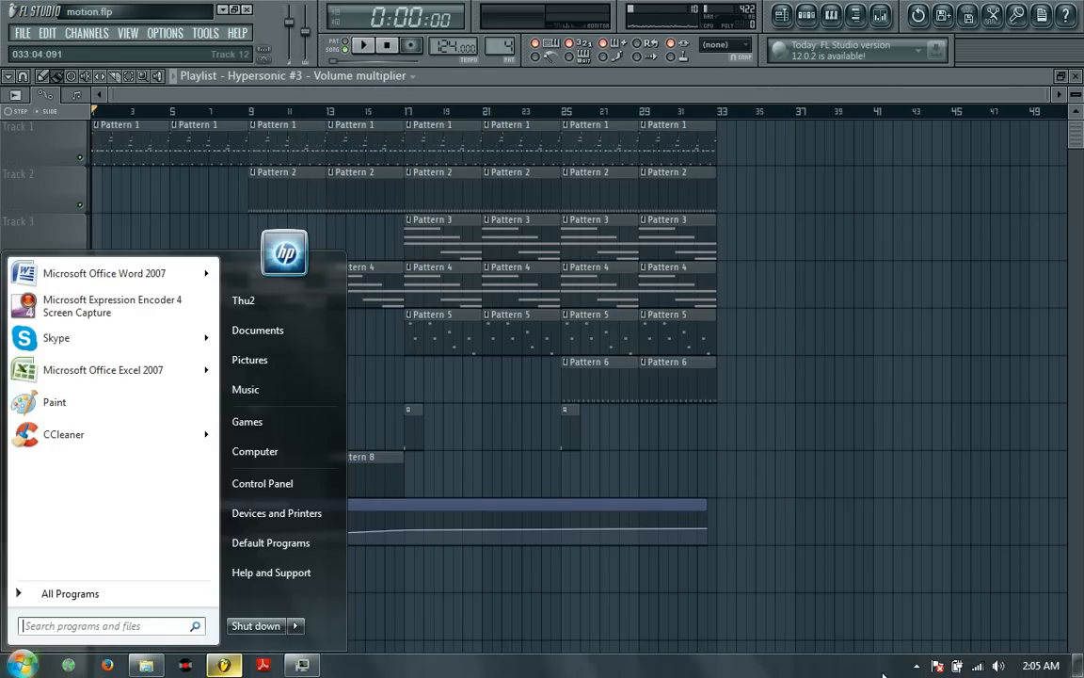
pyautogui.click(918, 667)
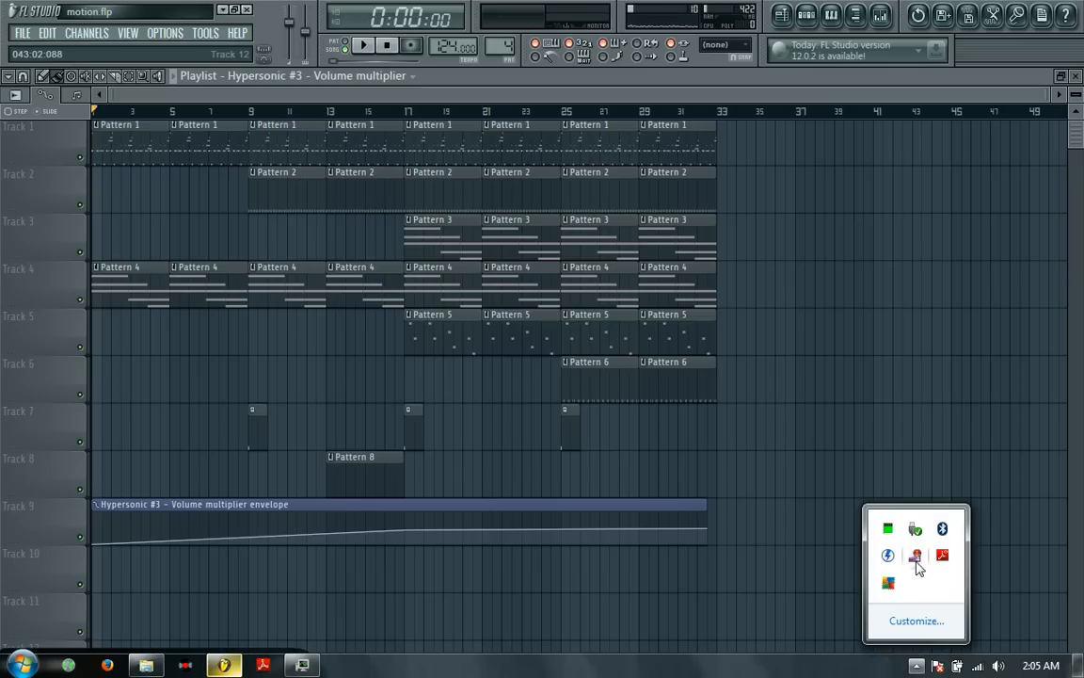
pyautogui.rightClick(913, 554)
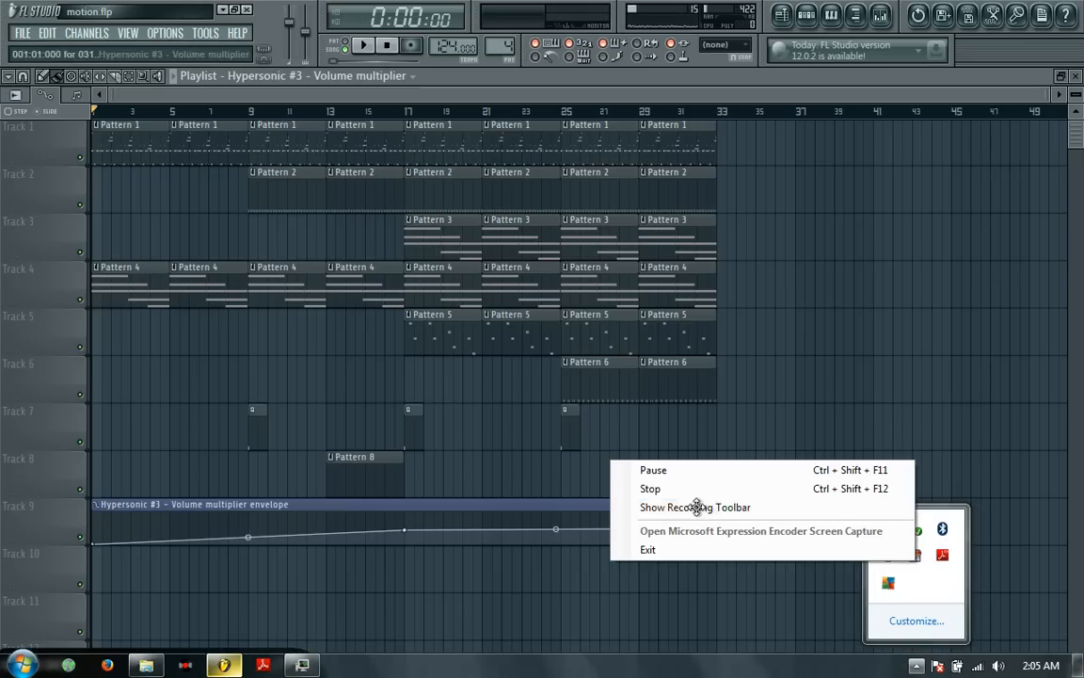
pyautogui.click(634, 507)
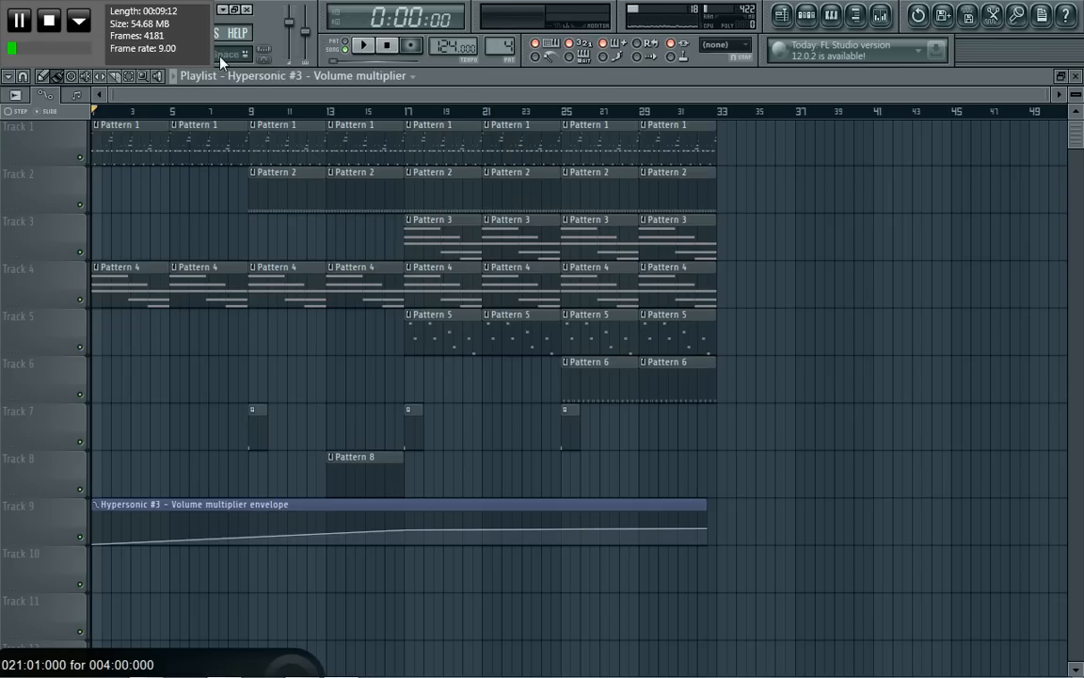
pyautogui.click(21, 23)
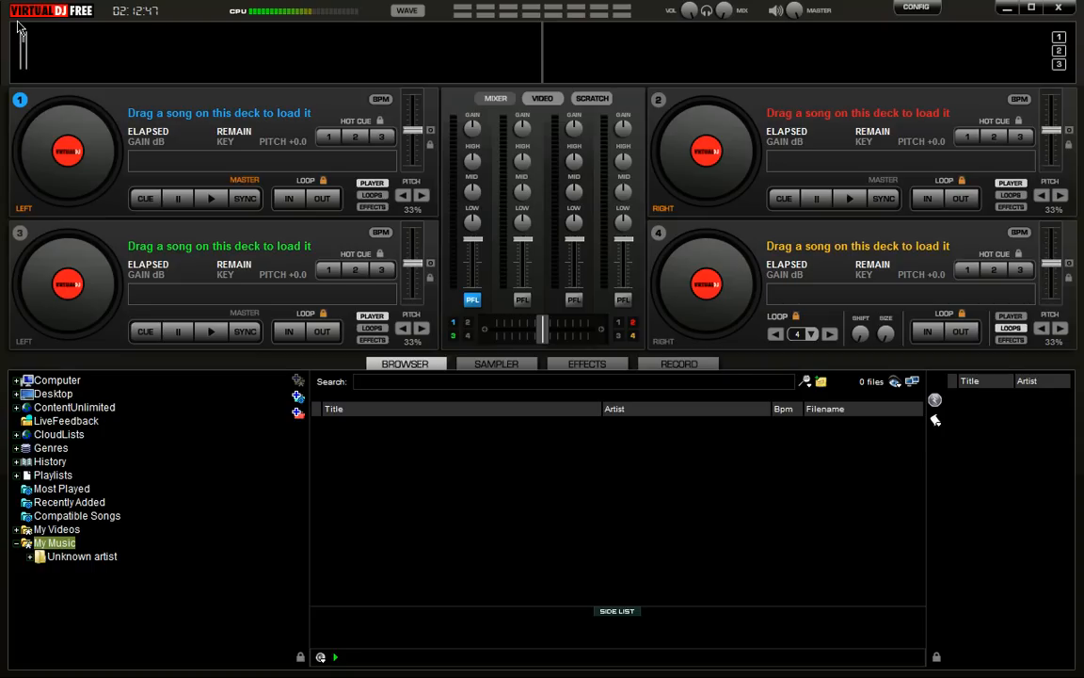
pyautogui.press('super')
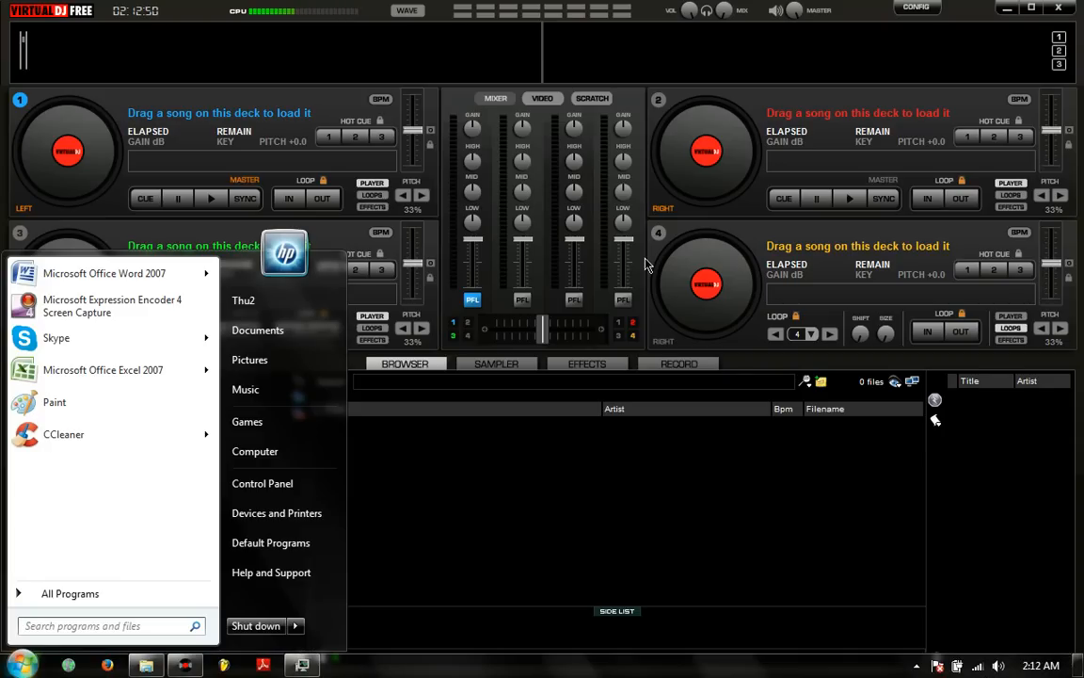
pyautogui.click(915, 665)
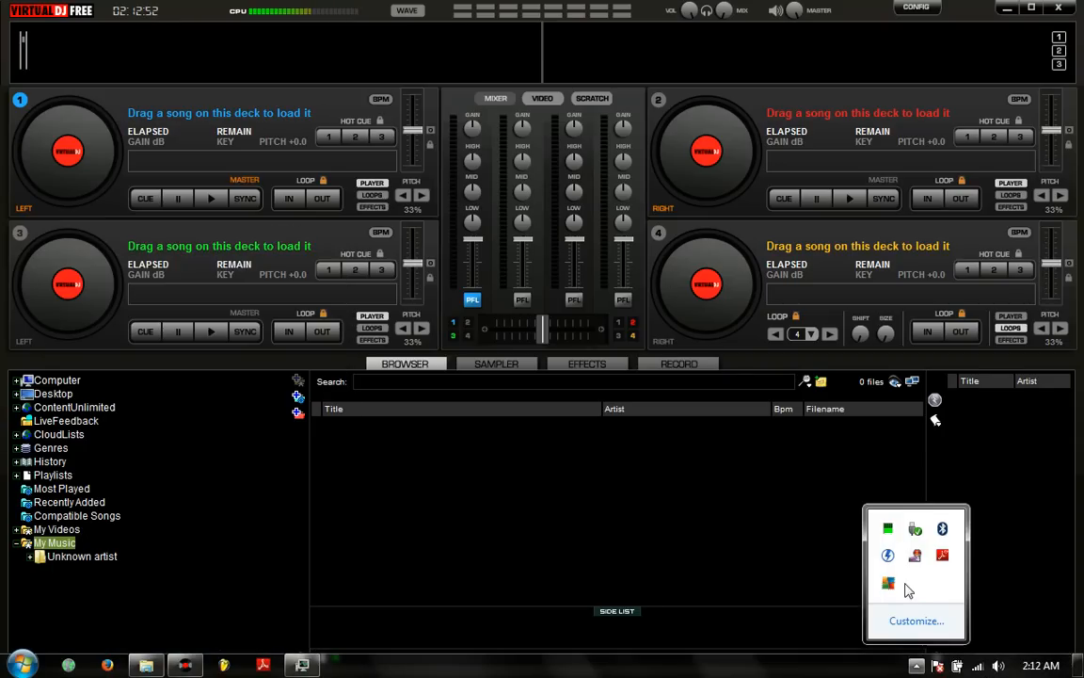
pyautogui.rightClick(915, 565)
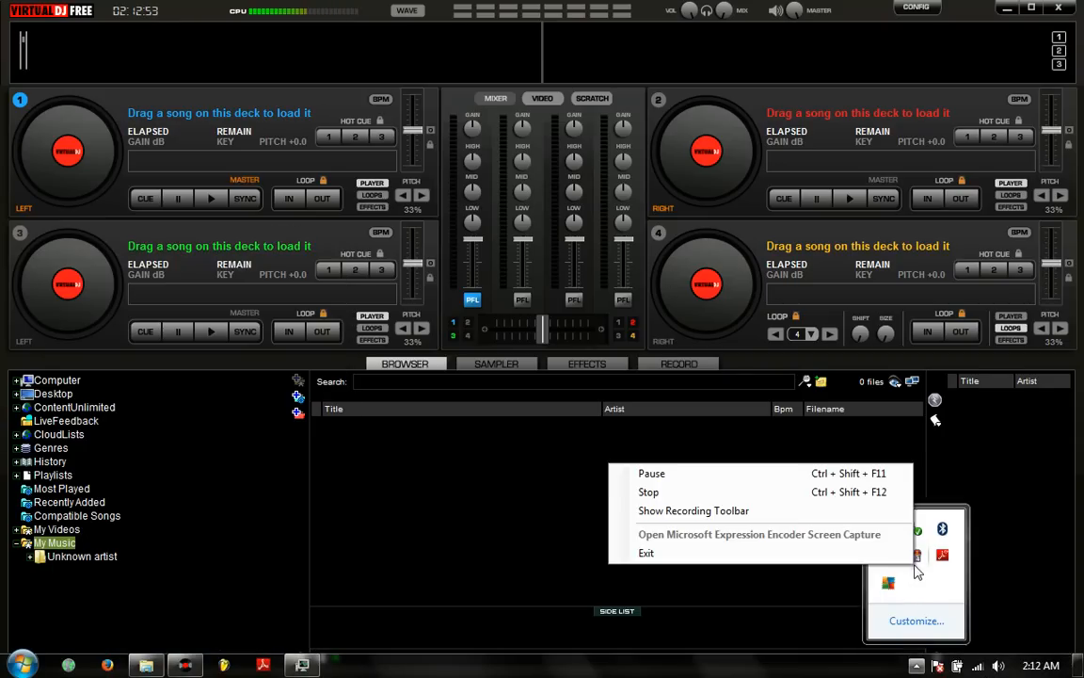
pyautogui.click(784, 516)
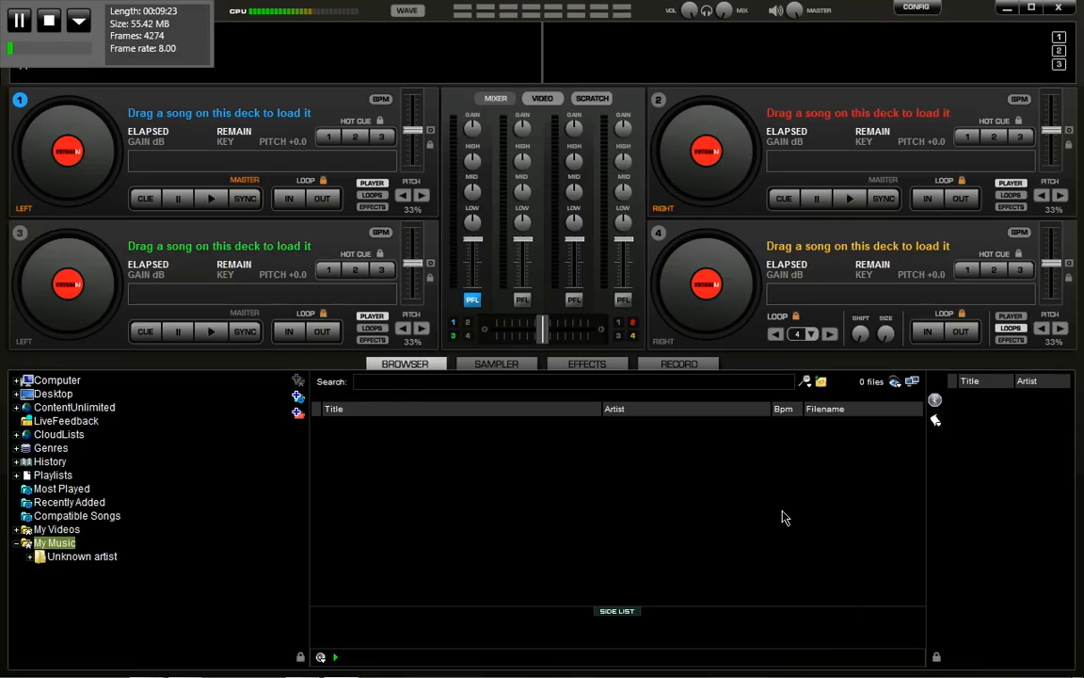
# In Virtual DJ, load motion.mp3 from the Desktop folder onto deck 1 and lower that deck's volume fader
pyautogui.click(54, 393)
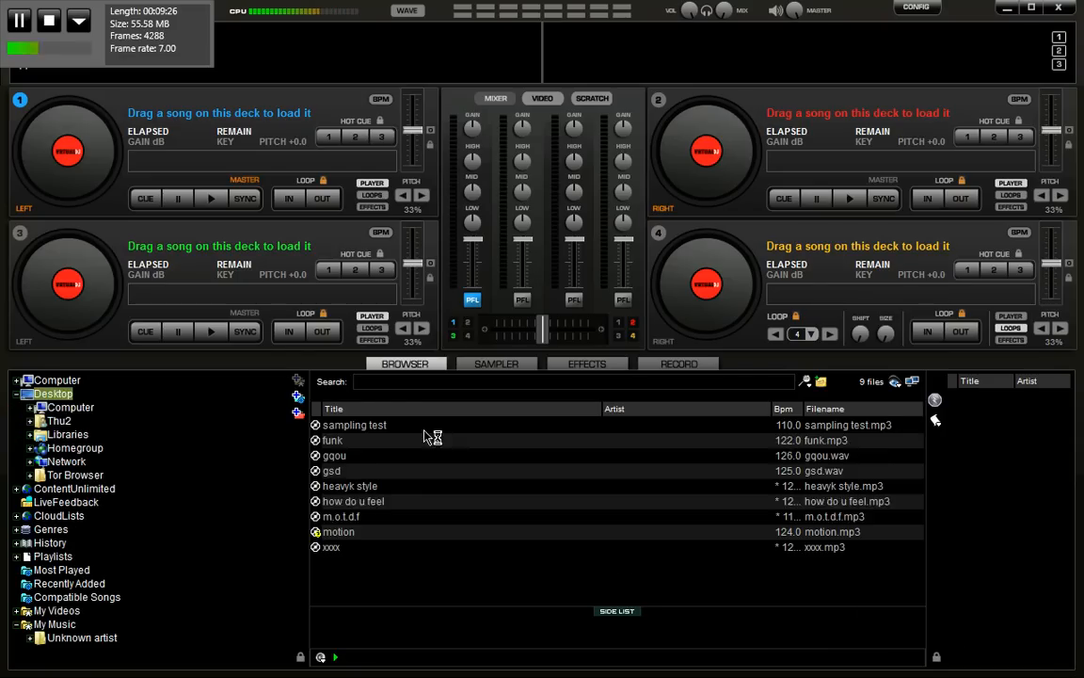
pyautogui.moveTo(348, 534); pyautogui.dragTo(86, 152)
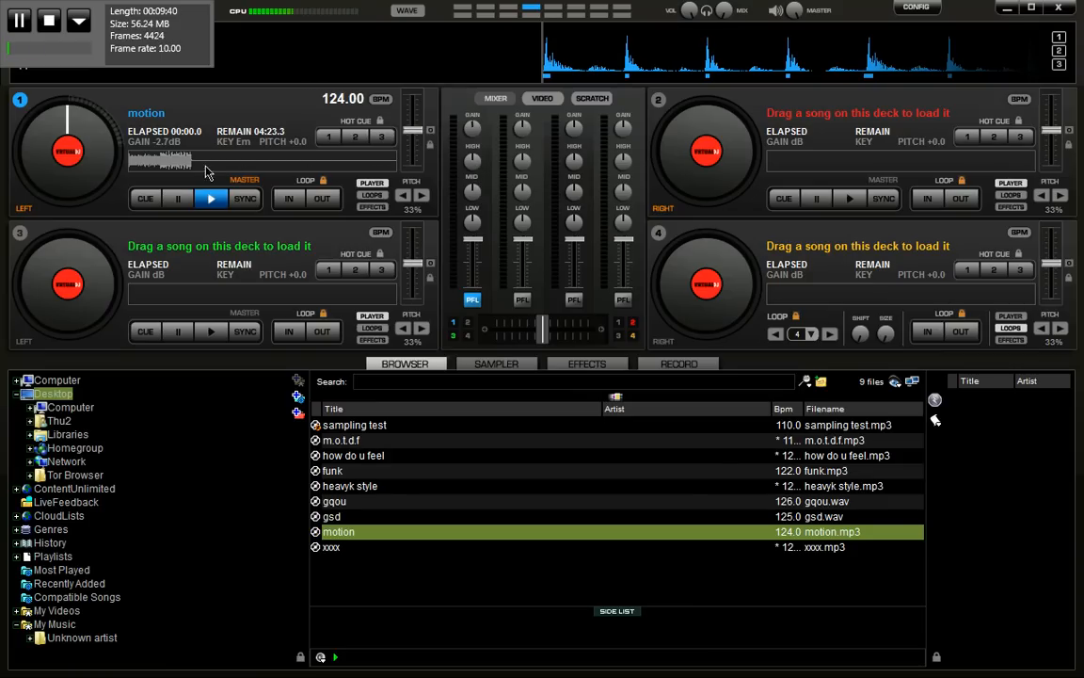
pyautogui.click(474, 257)
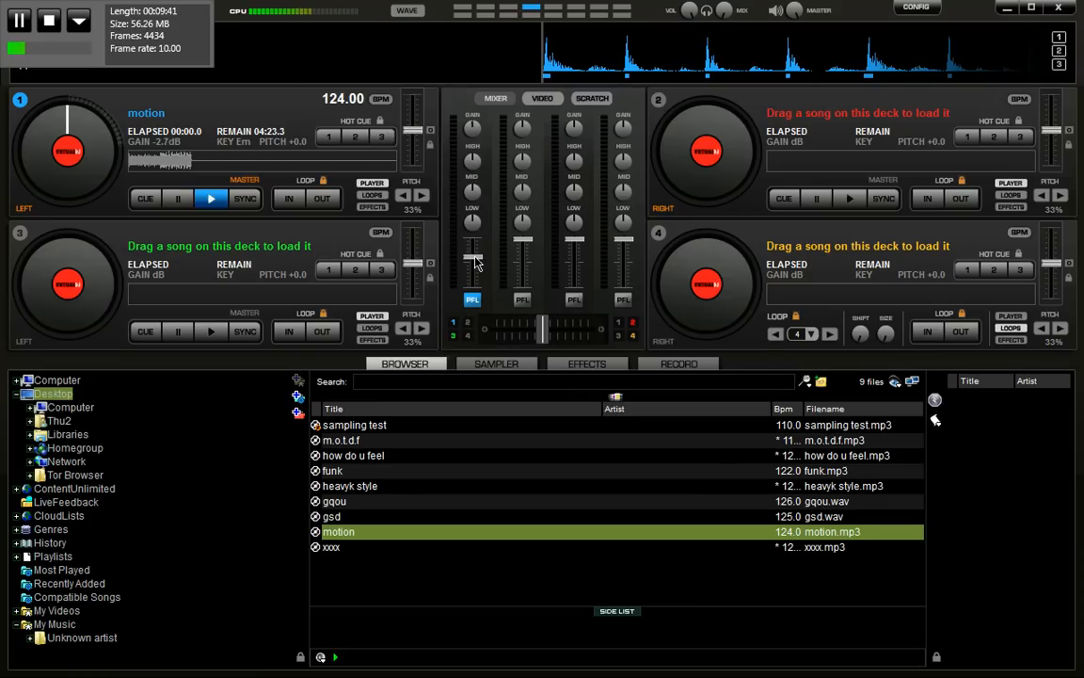
# Open the audio recording page and play motion on deck 1, raising its volume to full before stopping playback
pyautogui.click(705, 366)
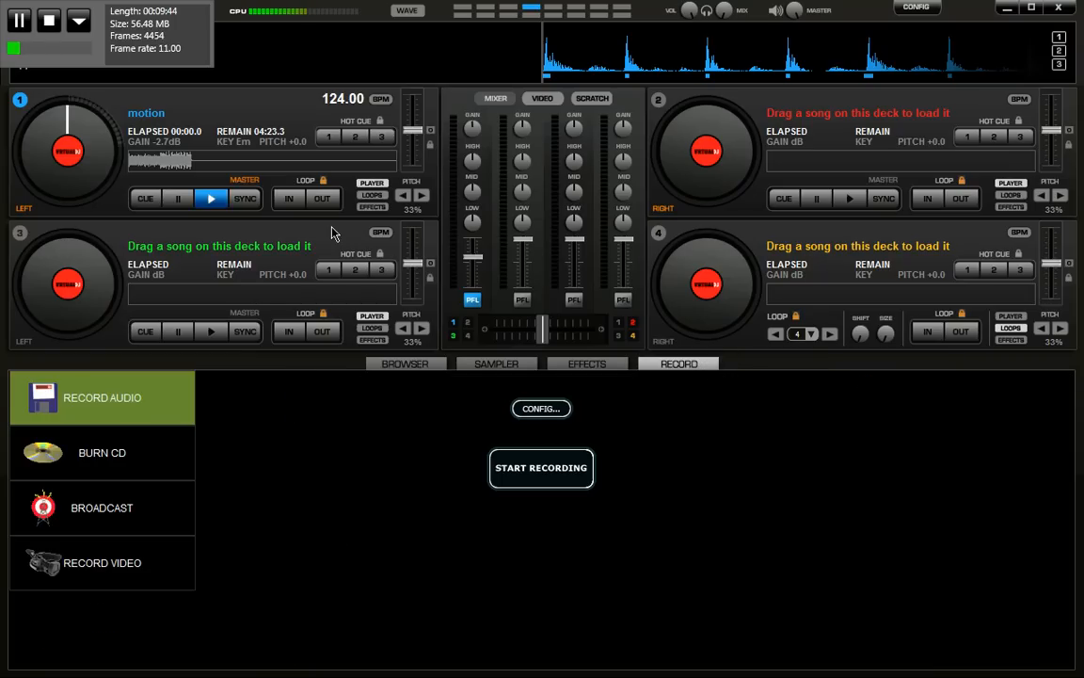
pyautogui.click(213, 201)
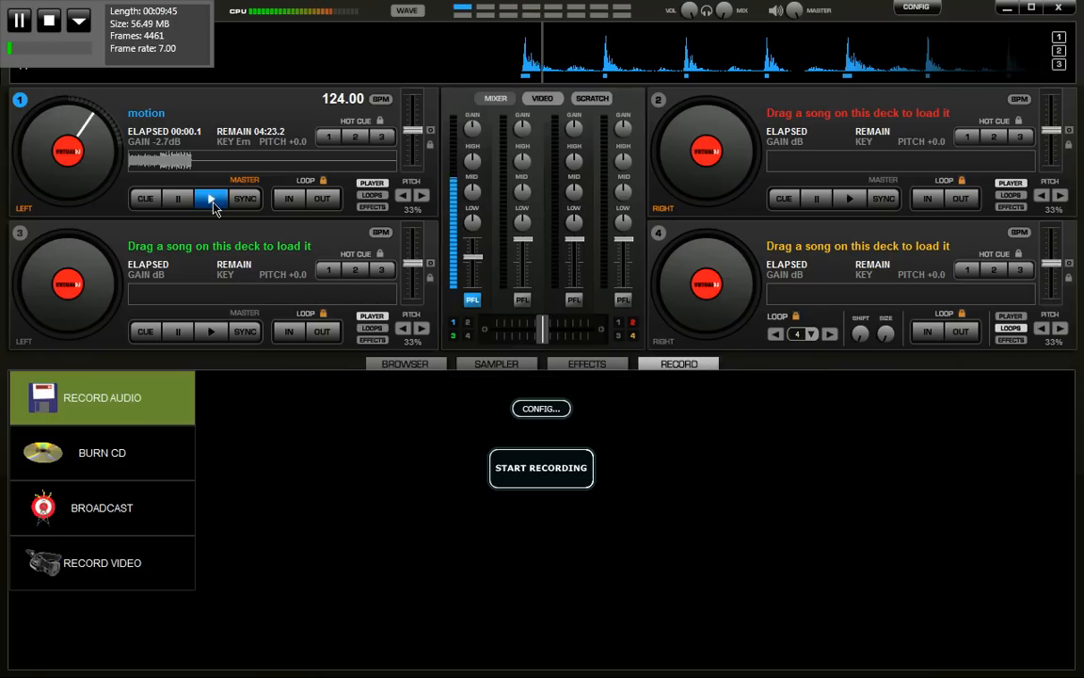
pyautogui.click(474, 248)
pyautogui.click(474, 240)
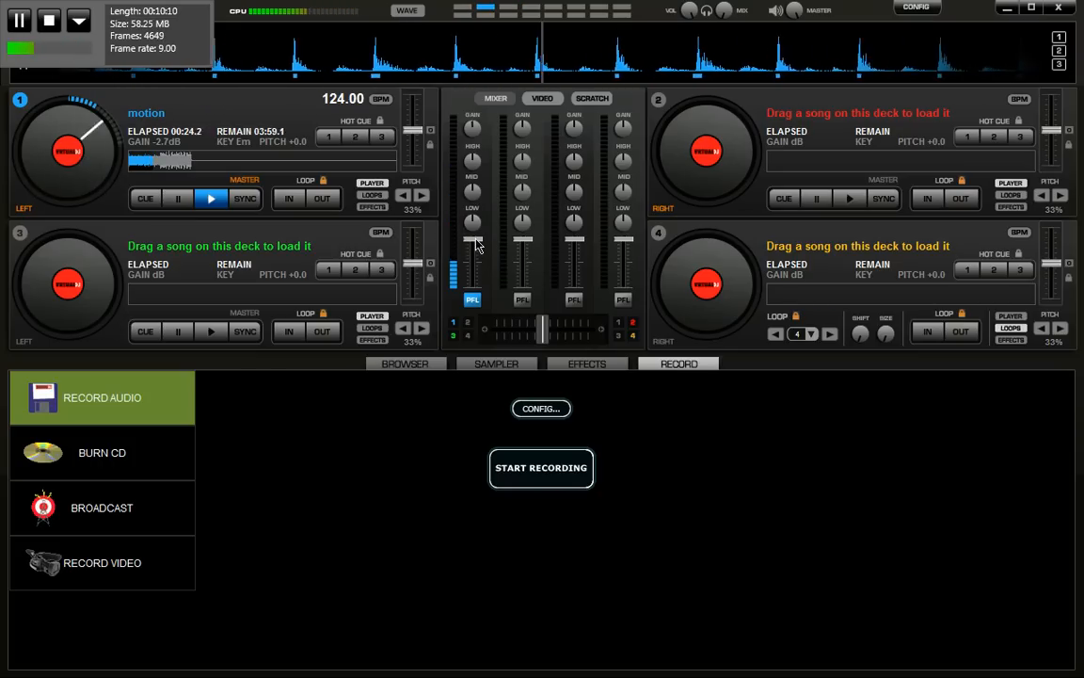
pyautogui.moveTo(482, 246)
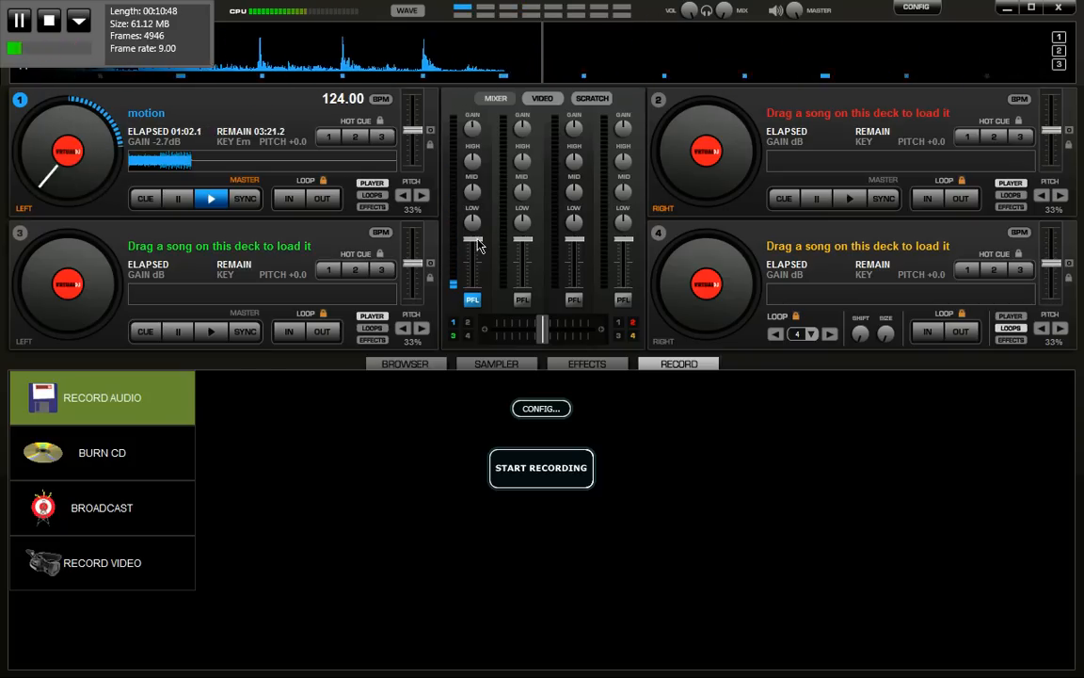
pyautogui.click(180, 201)
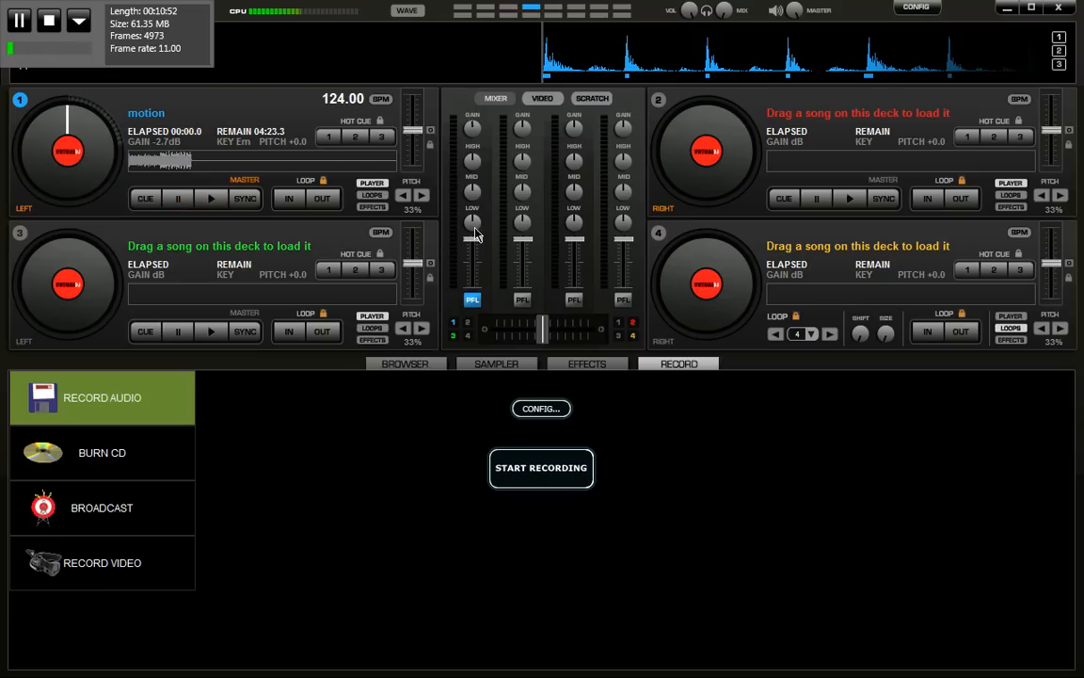
# Lower deck 1's volume fader slightly and close Virtual DJ
pyautogui.moveTo(475, 247); pyautogui.dragTo(476, 253)
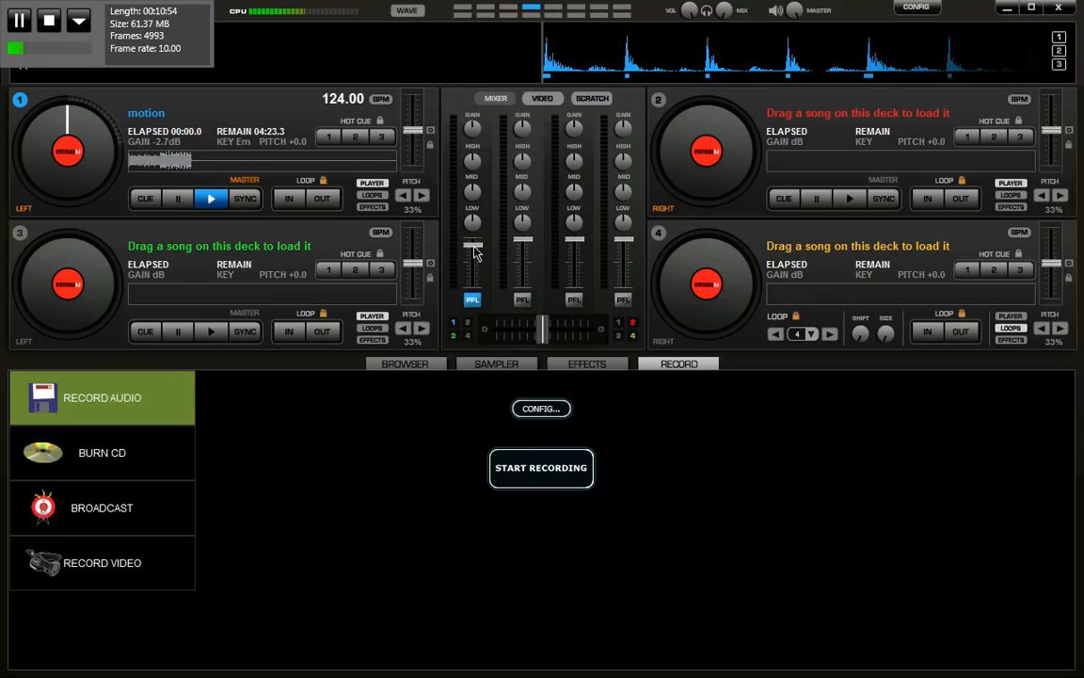
pyautogui.moveTo(475, 250)
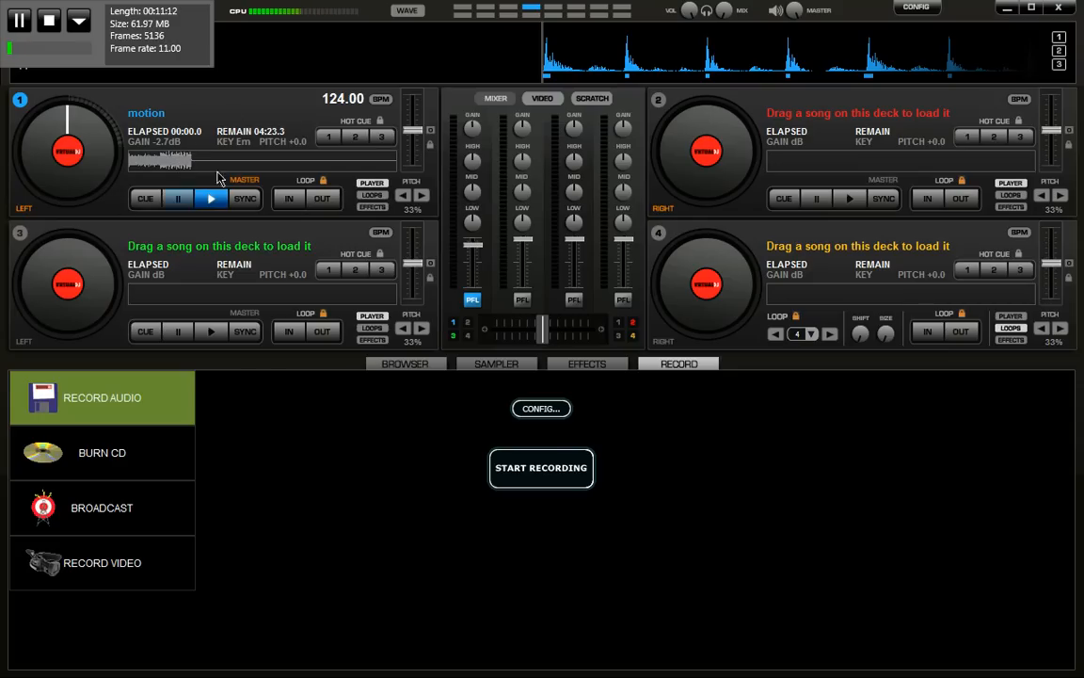
pyautogui.click(466, 301)
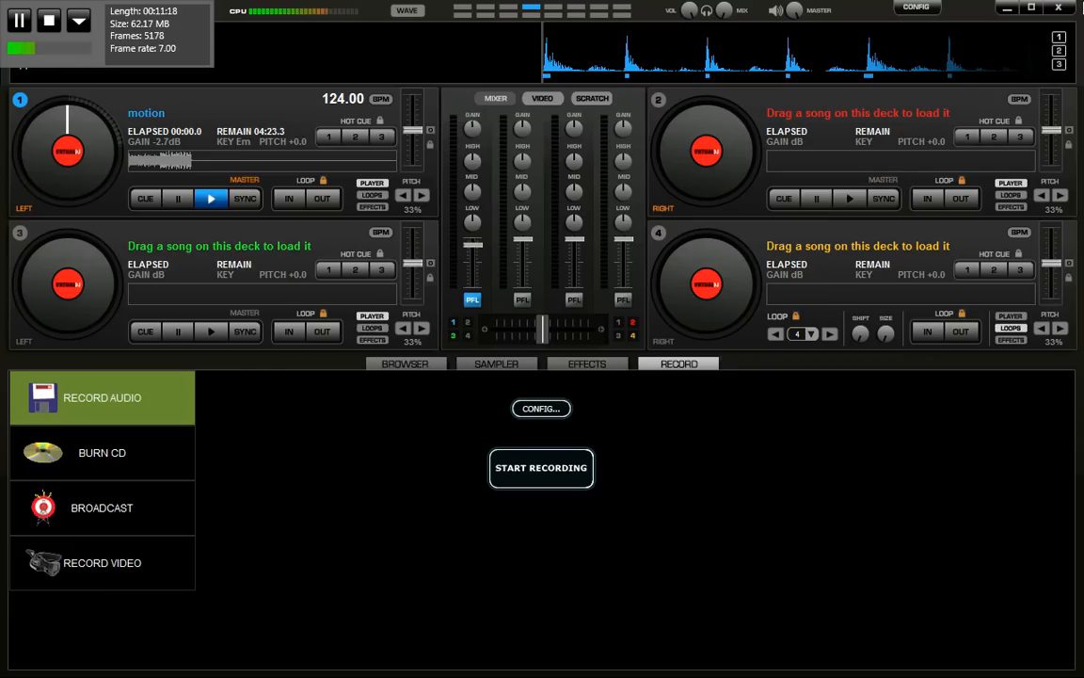
pyautogui.click(1064, 8)
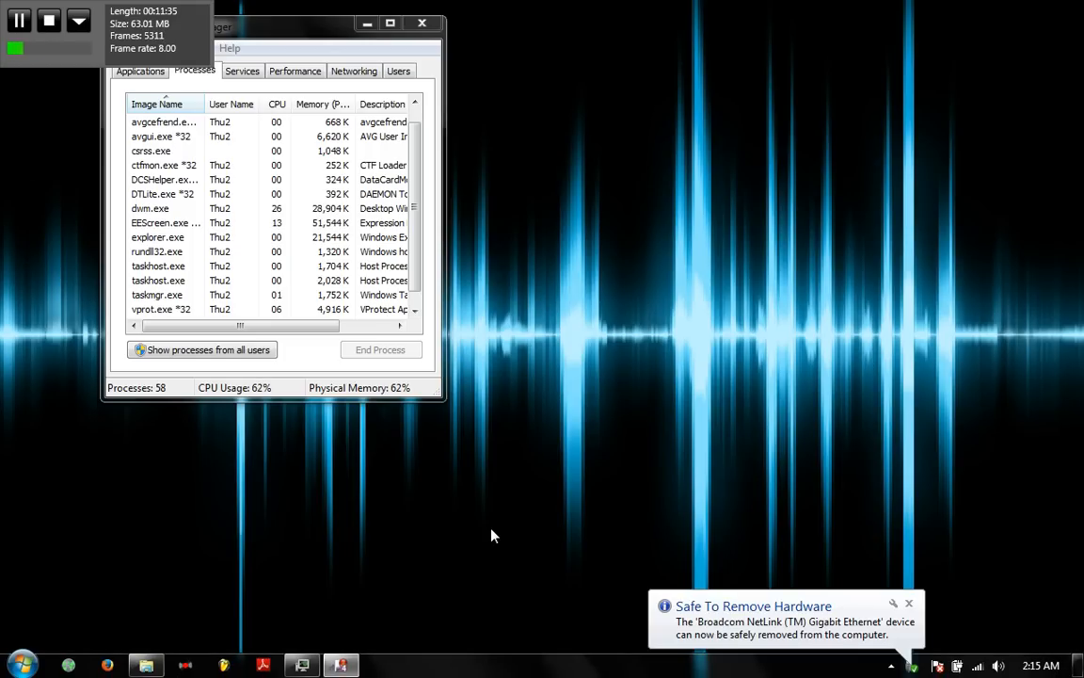
# Look over the process list in Windows Task Manager and move its window to the middle of the desktop
pyautogui.scroll(-1, 409, 188)
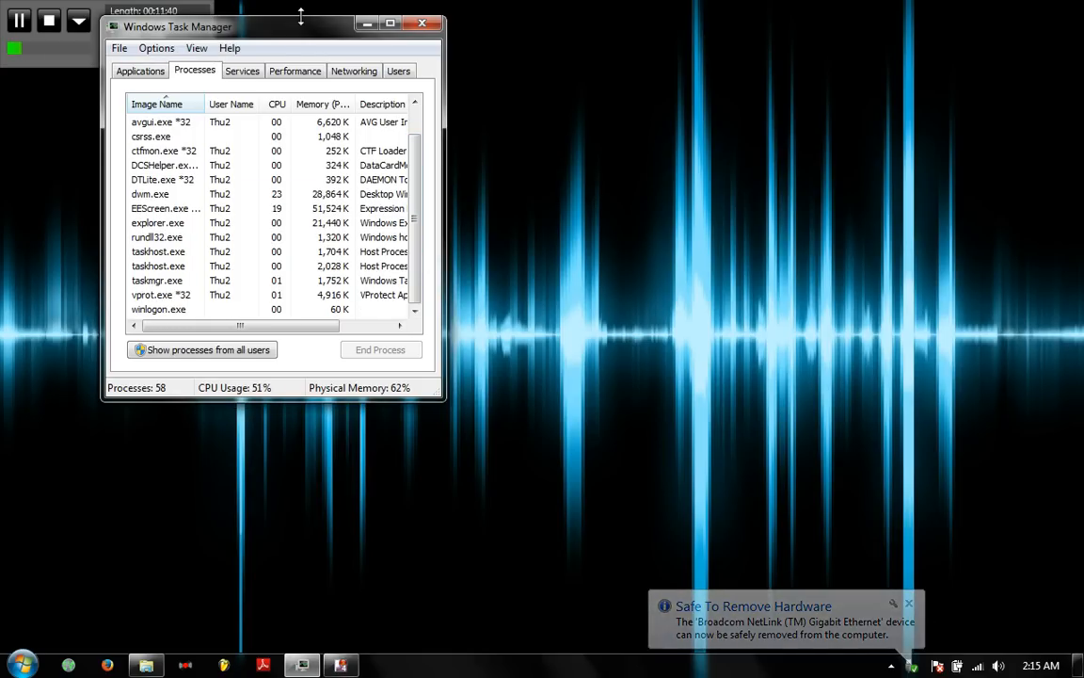
pyautogui.moveTo(291, 31); pyautogui.dragTo(539, 85)
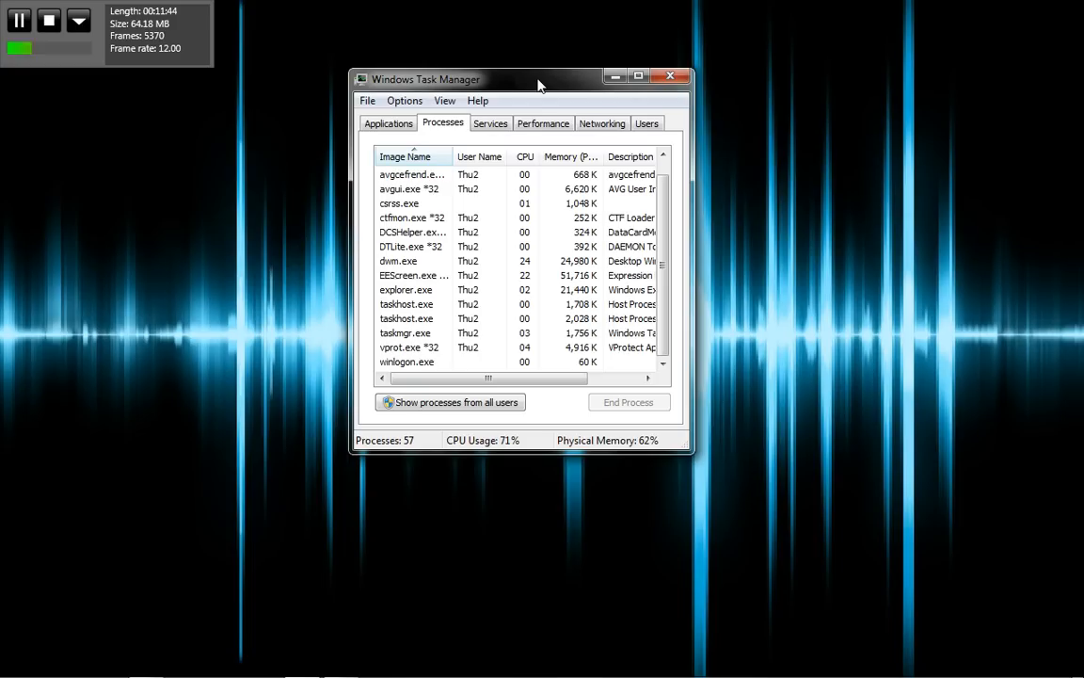